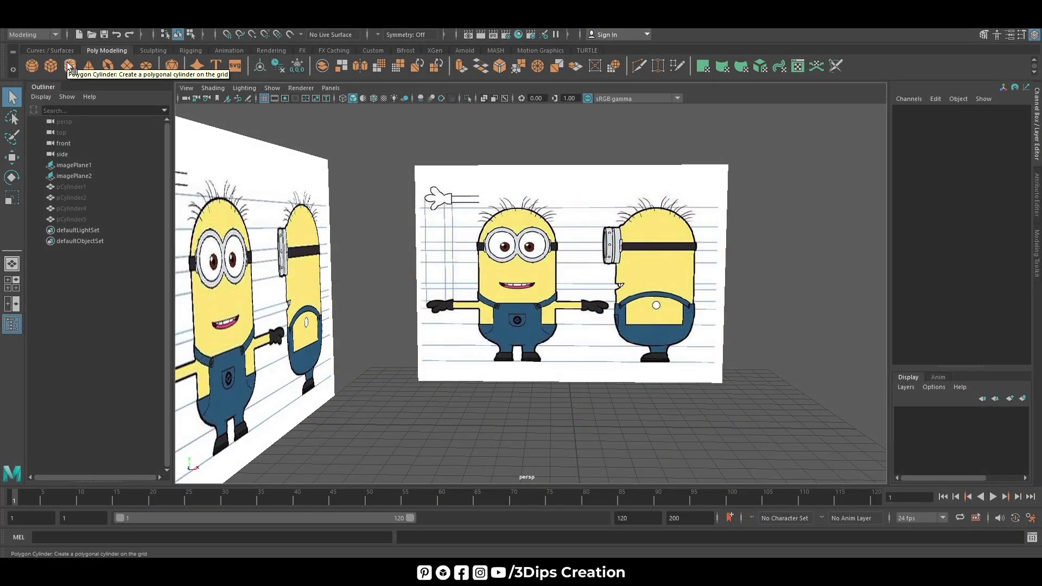
- Create a polygon cylinder and centre it over the Minion's body in the front view
left_click(70, 66)
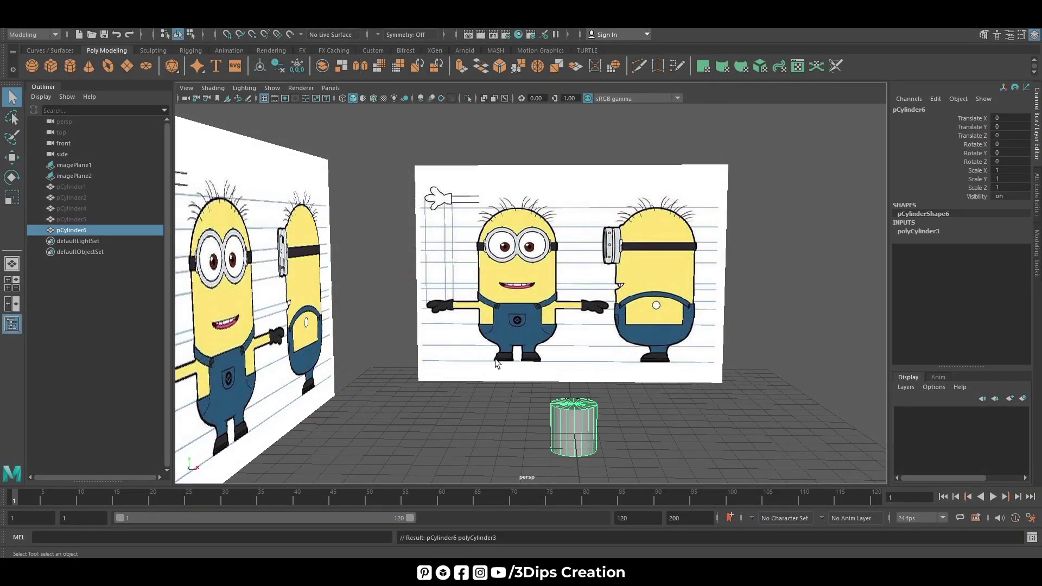
key("w")
mouse_move(601, 427)
left_mouse_down()
mouse_move(526, 423)
mouse_move(526, 455)
left_mouse_up()
key("space")
mouse_move(577, 345)
left_mouse_down()
mouse_move(587, 344)
mouse_move(562, 328)
left_mouse_up()
key("r")
key("w")
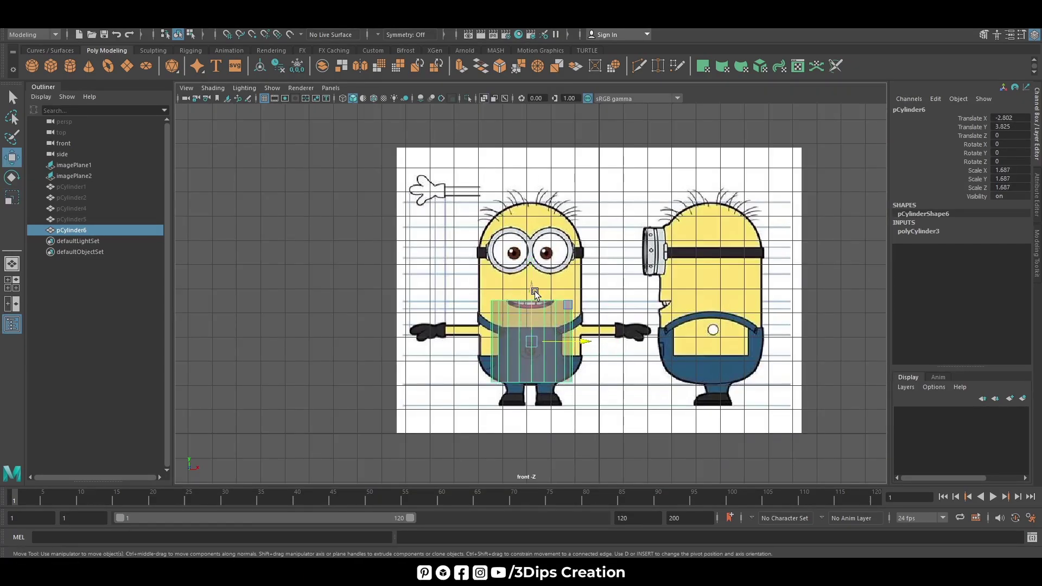
mouse_move(535, 291)
left_mouse_down()
mouse_move(541, 269)
mouse_move(552, 299)
left_mouse_up()
key("r")
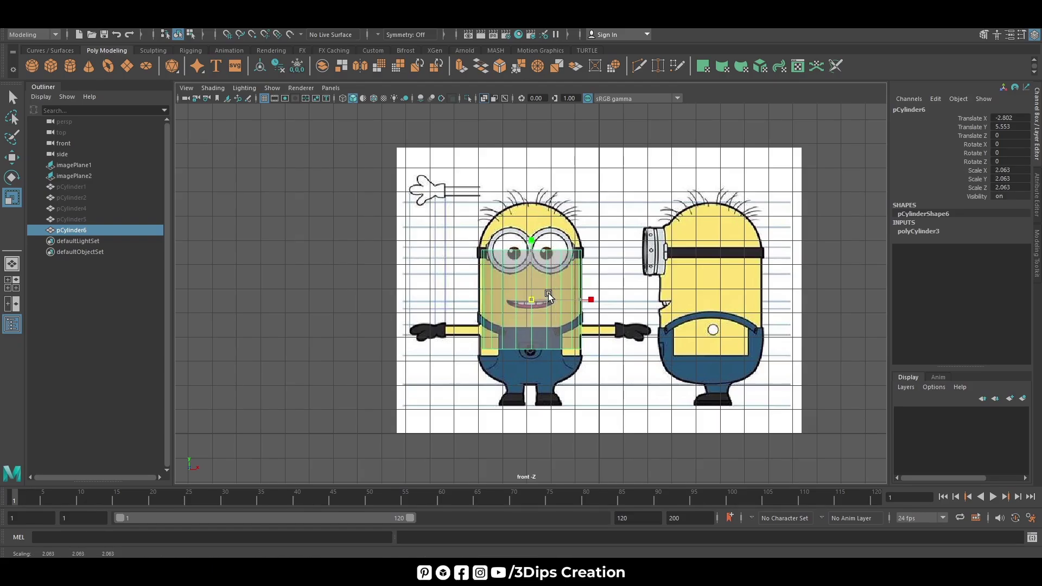
key("f")
key("w")
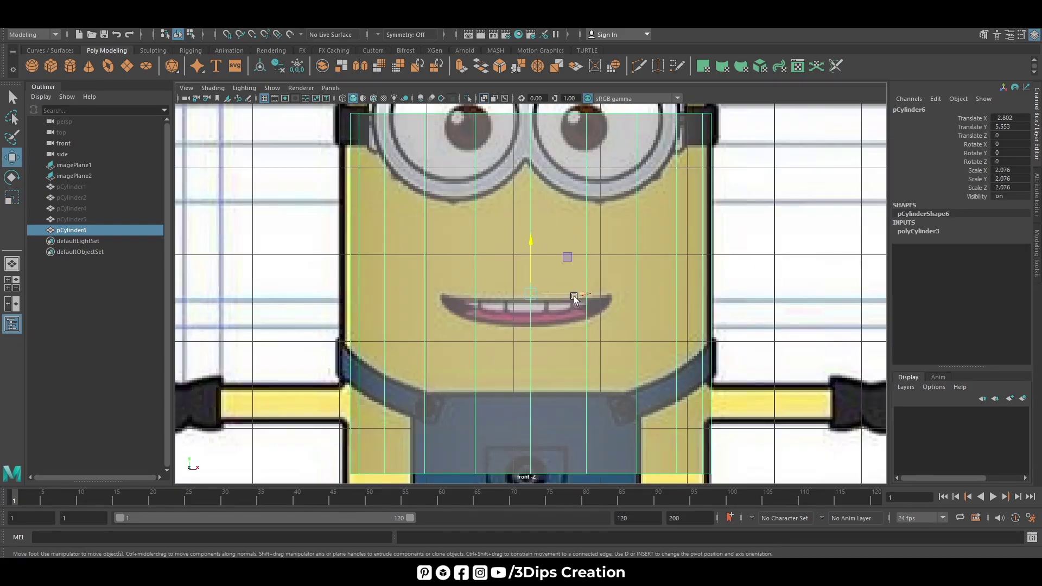
left_click_drag(579, 294, 541, 289)
- Scale the cylinder to about 2.14 × 2.31 × 2.14 to cover the body
key("r")
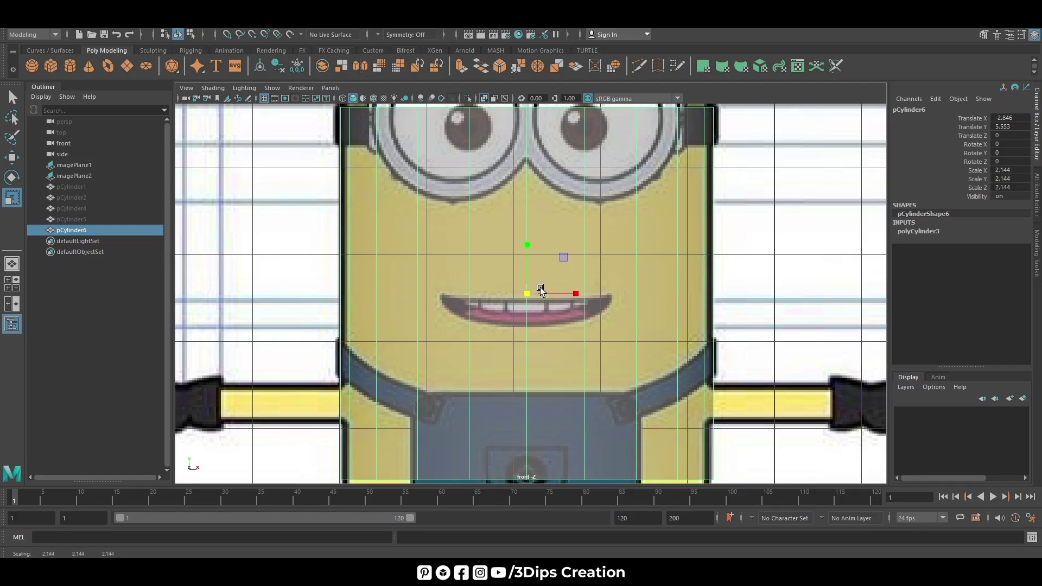
scroll(540, 289, "down", 3)
scroll(529, 283, "down", 3)
left_click_drag(527, 255, 531, 248)
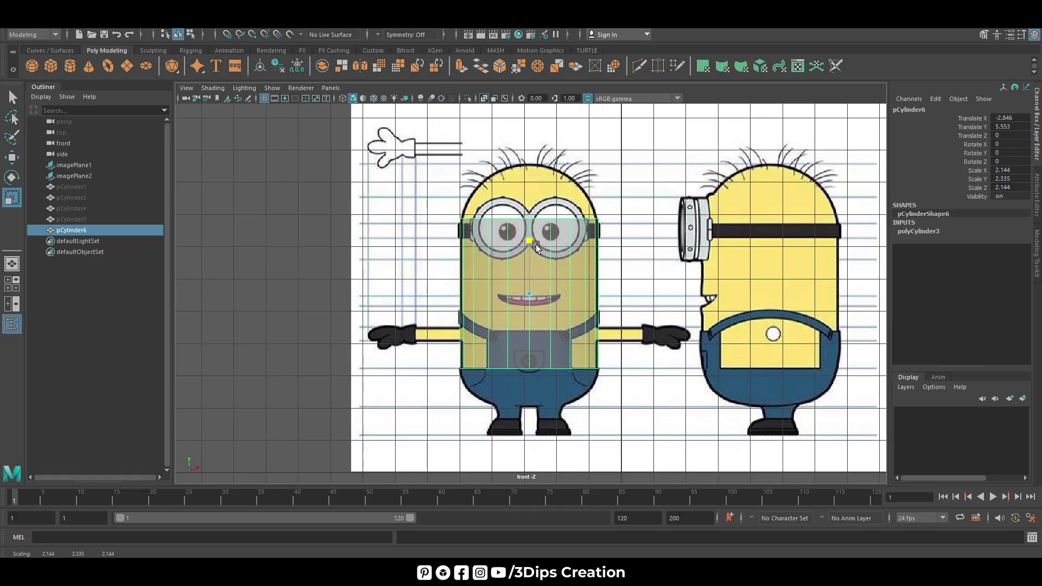
key("space")
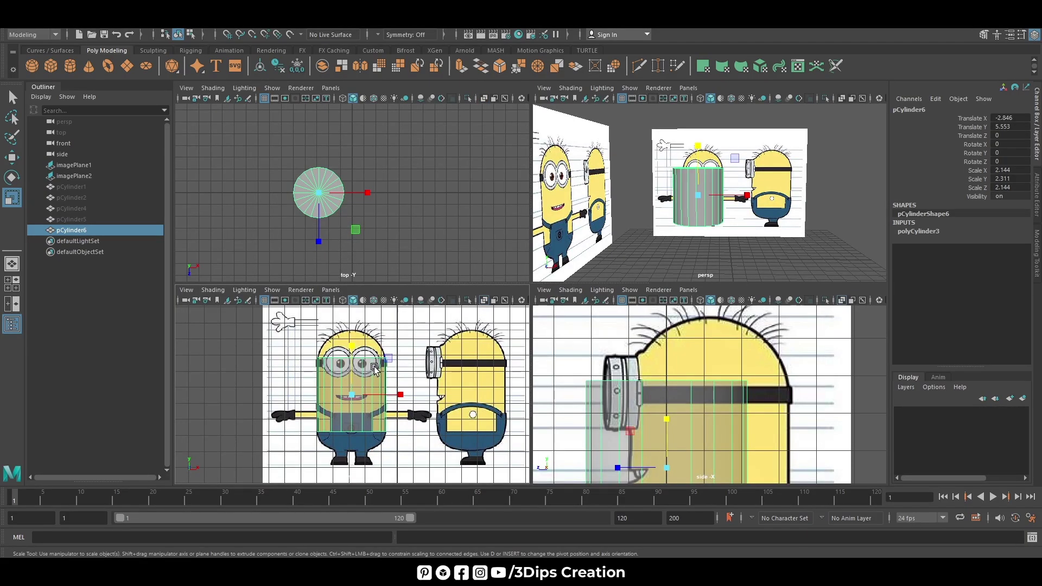
key("space")
left_click_drag(525, 310, 814, 277, "alt")
- Set the cylinder's cap subdivisions to 0 and select its top face
left_click(922, 231)
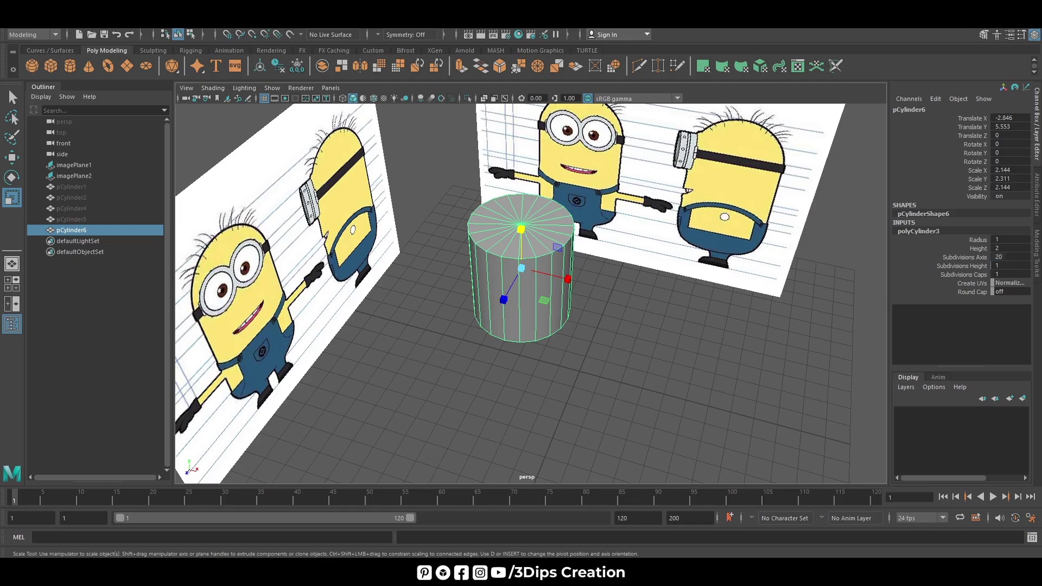
left_click_drag(993, 276, 985, 277)
left_click_drag(643, 282, 498, 231, "alt")
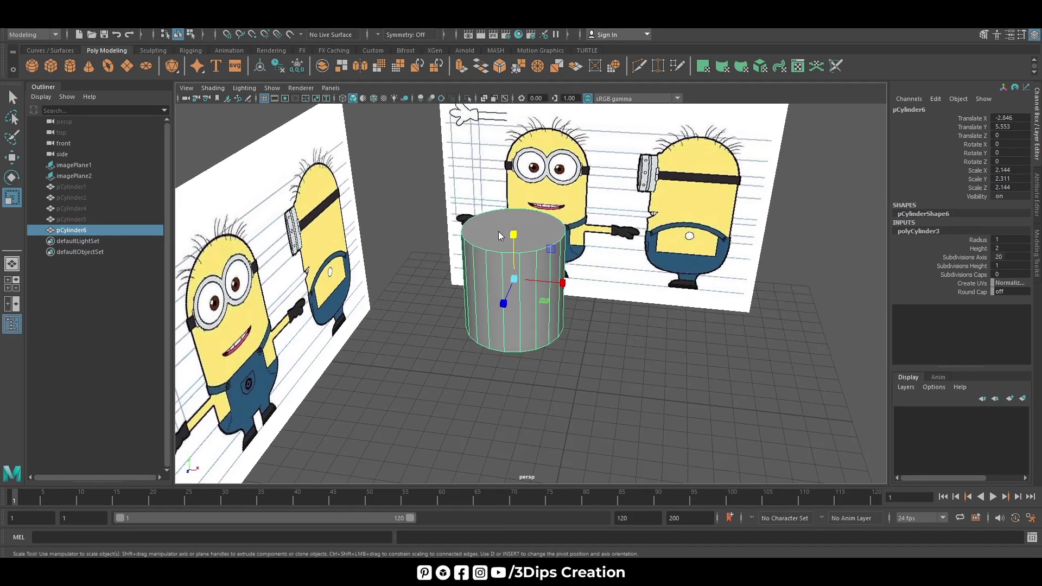
key("F11")
left_click(518, 220)
left_click_drag(562, 341, 600, 318, "alt")
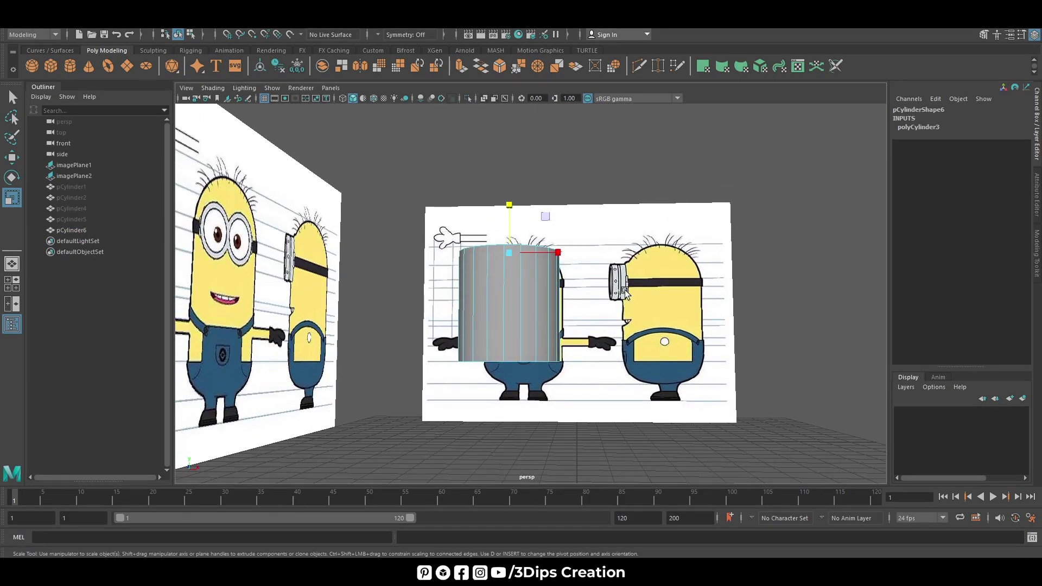
key("space")
key("space")
- Extrude the top face up to the head and bevel it with Fraction 1 and 10 segments
key("w")
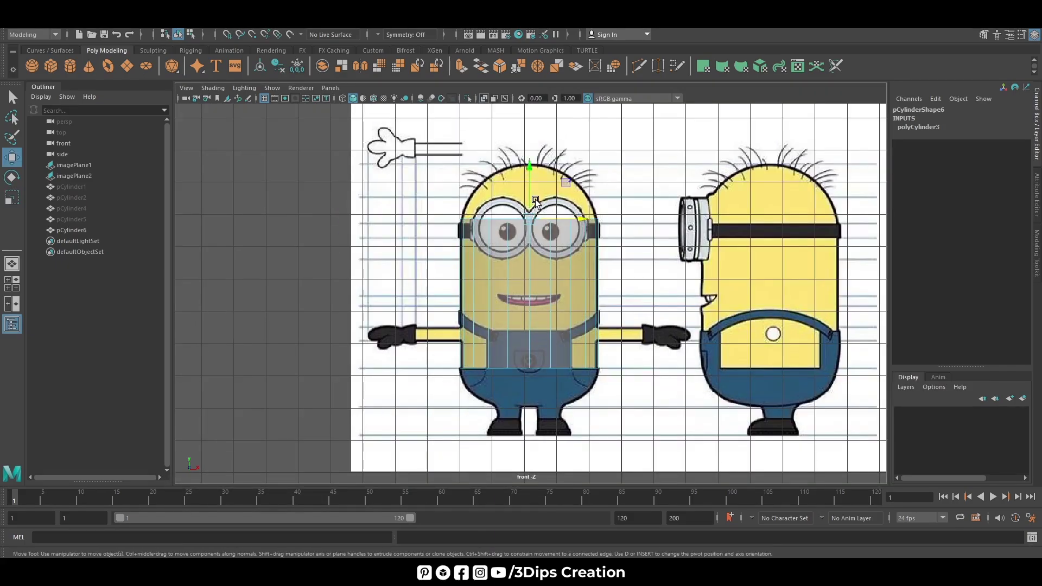
left_click_drag(529, 171, 534, 116, "shift")
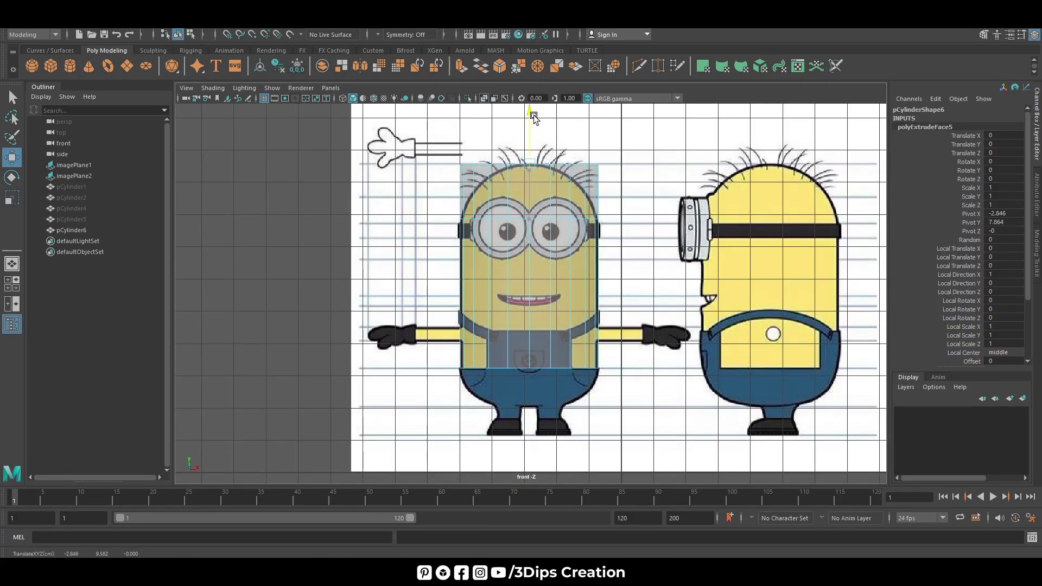
left_click(501, 65)
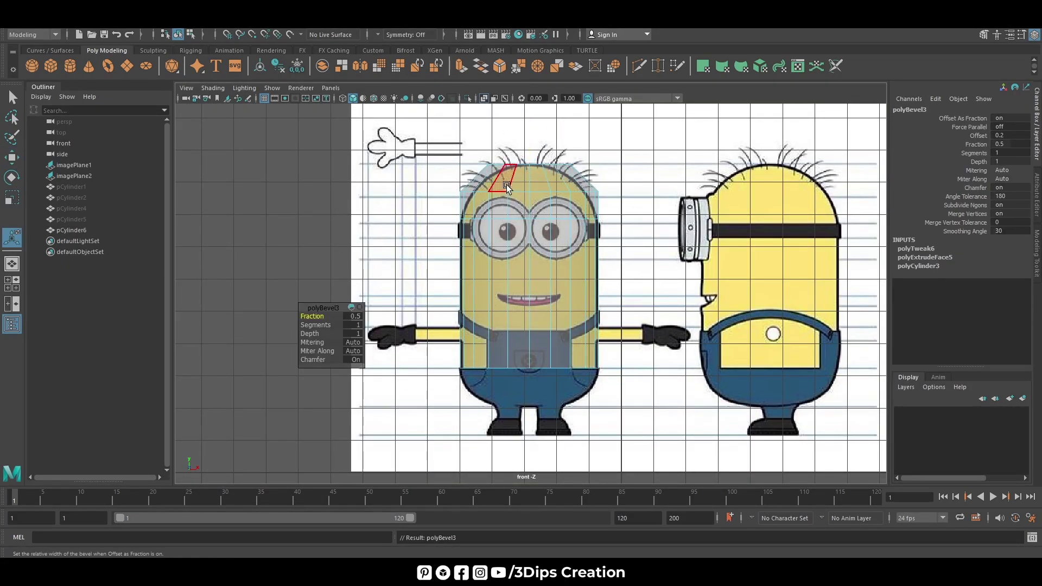
scroll(553, 149, "up", 2)
scroll(554, 149, "up", 2)
scroll(553, 149, "down", 2)
scroll(516, 244, "up", 2)
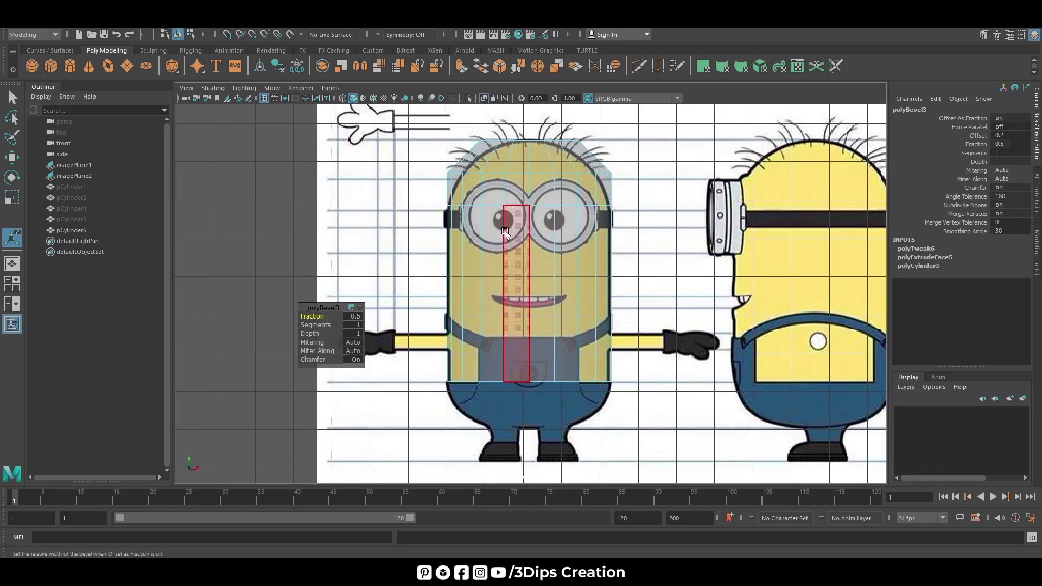
scroll(515, 272, "up", 1)
mouse_move(312, 317)
left_mouse_down()
mouse_move(330, 322)
mouse_move(313, 315)
left_mouse_up()
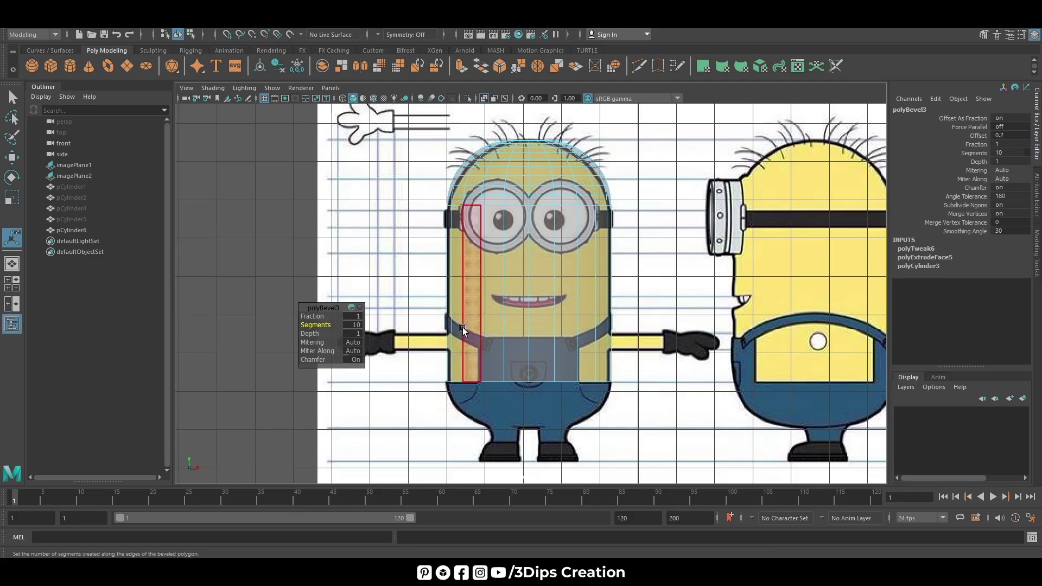
key("w")
- Extrude the bottom face down to the feet and bevel it with 10 segments
key("space")
key("space")
left_click(504, 374)
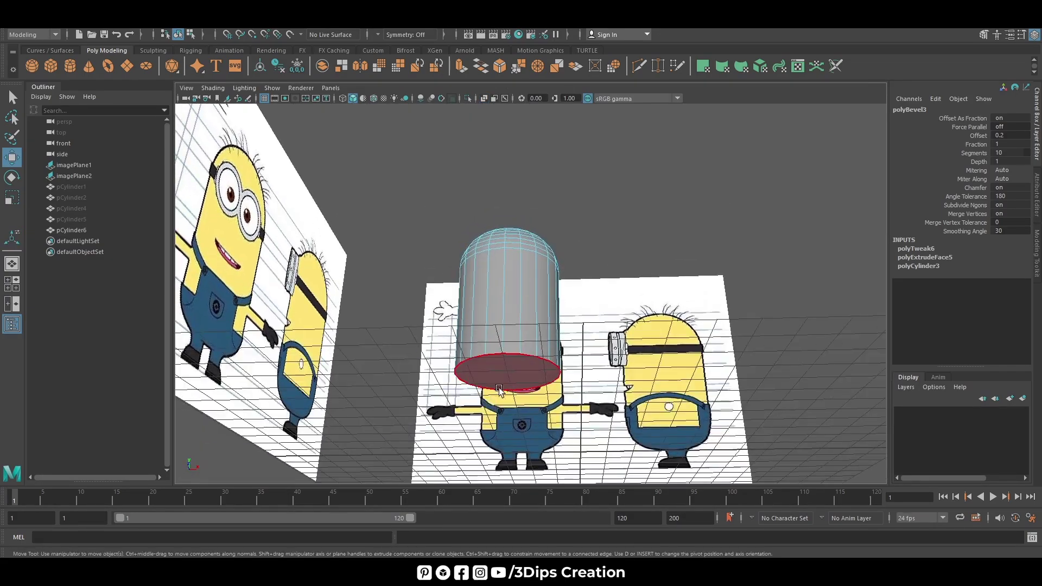
key("space")
key("space")
left_click_drag(531, 331, 544, 373, "shift")
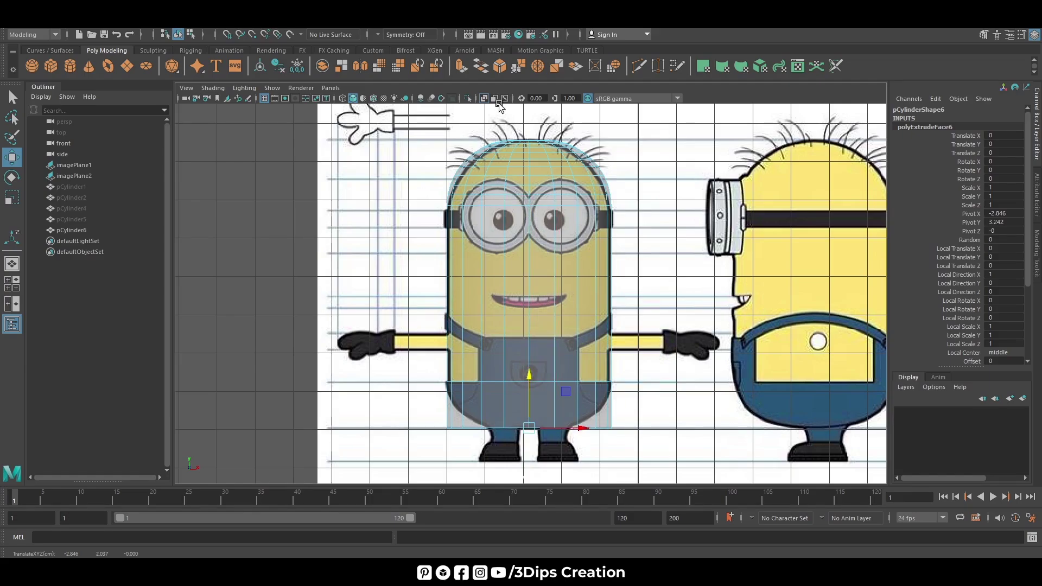
left_click(500, 66)
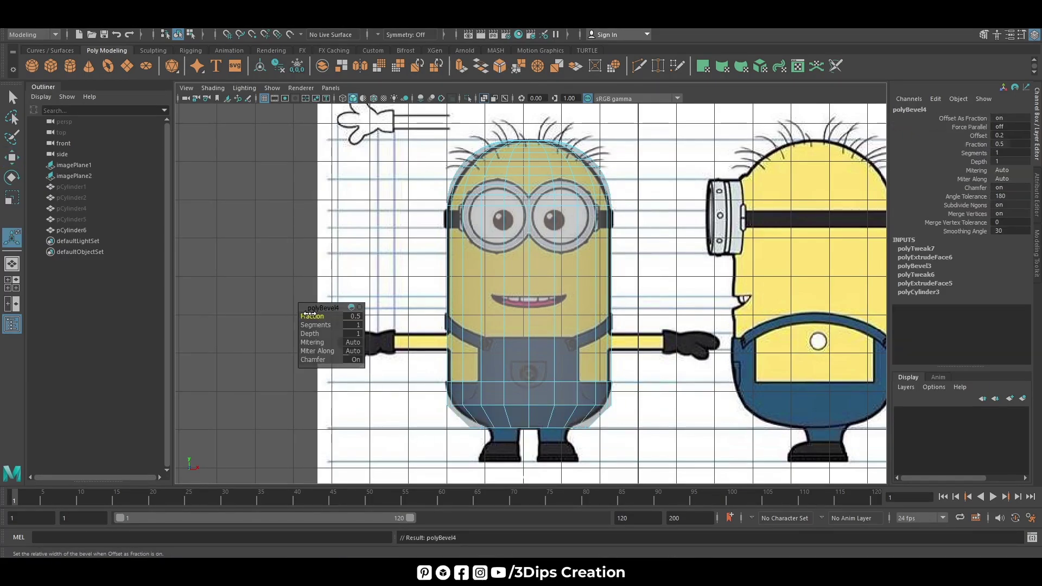
left_click_drag(309, 313, 358, 331)
key("w")
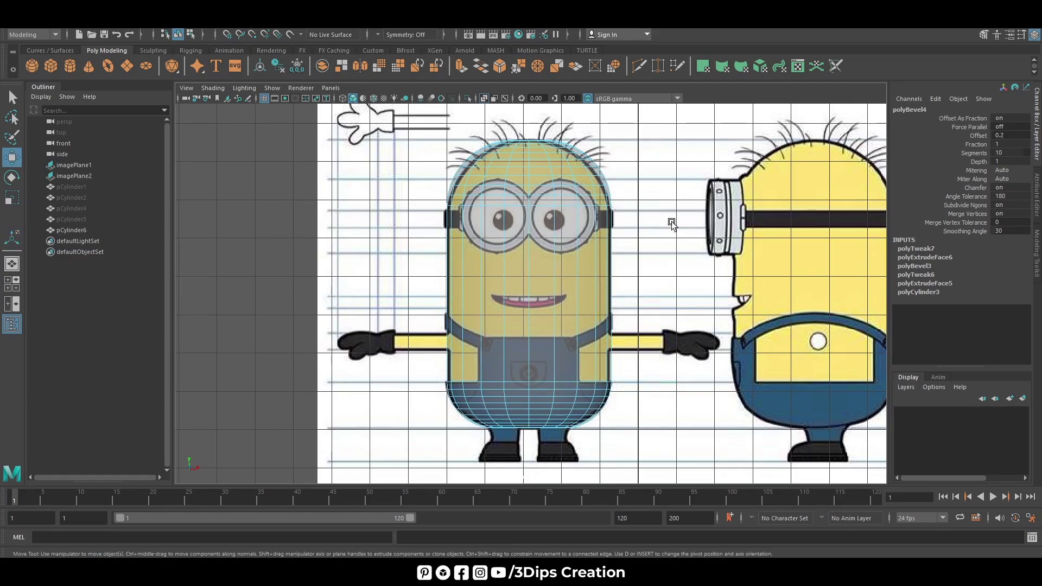
key("space")
key("space")
right_click_drag(529, 282, 568, 247)
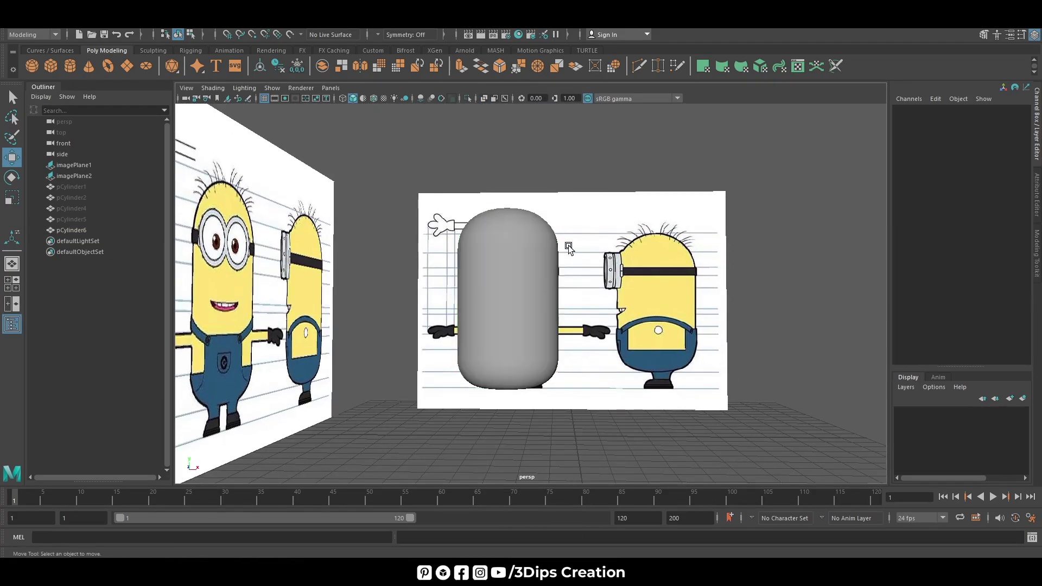
- Create a second cylinder at eye height and rotate it 90° in X to face forward
left_click_drag(568, 247, 488, 261, "alt")
left_click(523, 304)
key("space")
key("space")
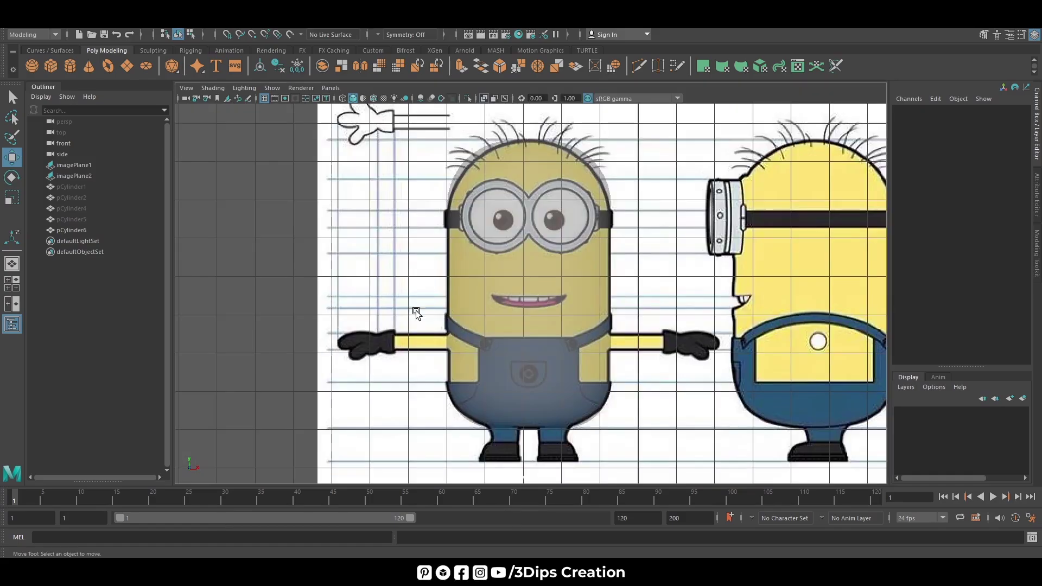
left_click(70, 66)
scroll(614, 404, "down", 2)
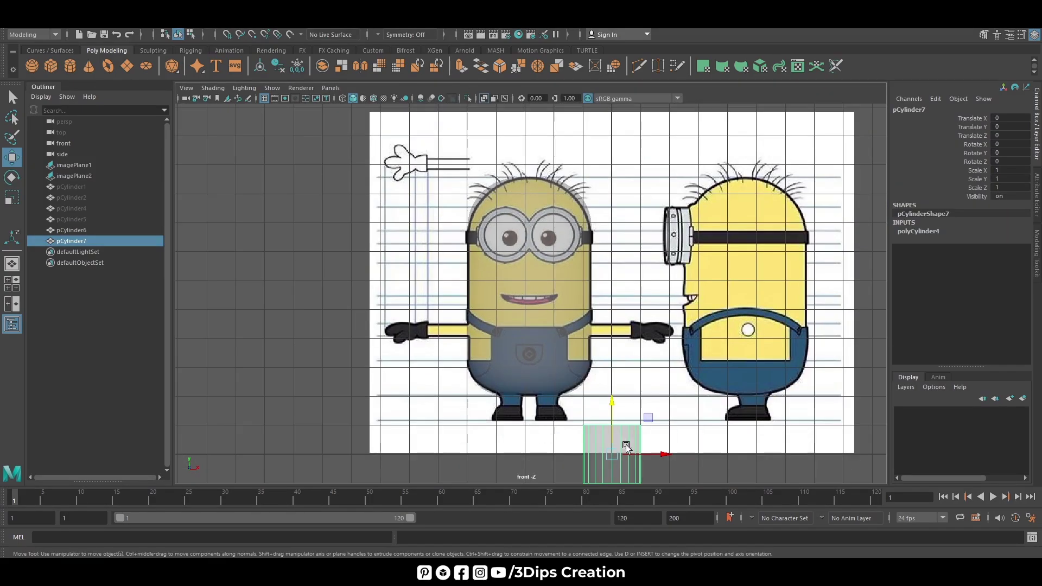
left_click_drag(615, 404, 613, 185)
left_click_drag(659, 233, 556, 220)
key("e")
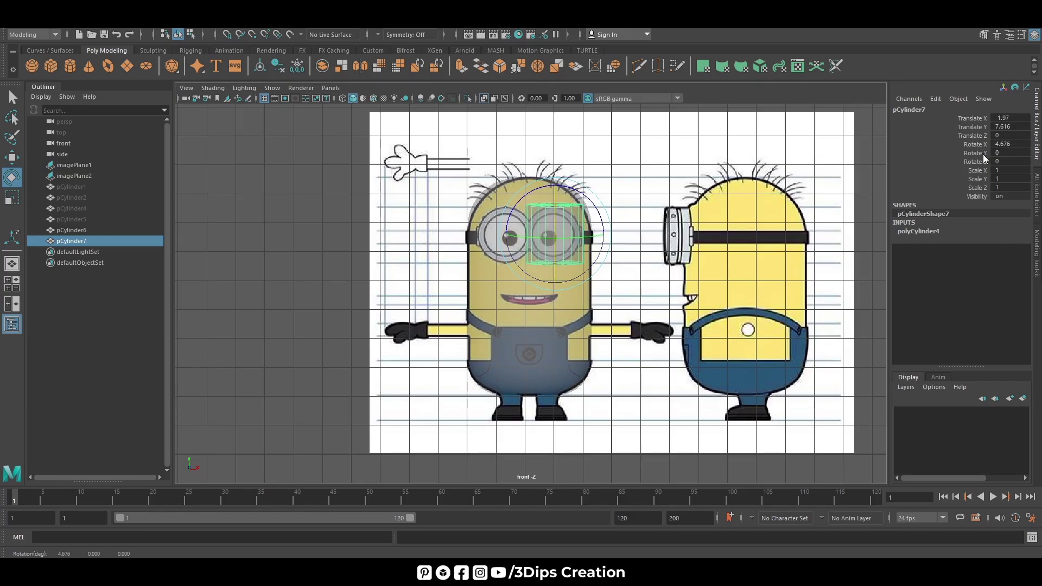
type("90")
key("Return")
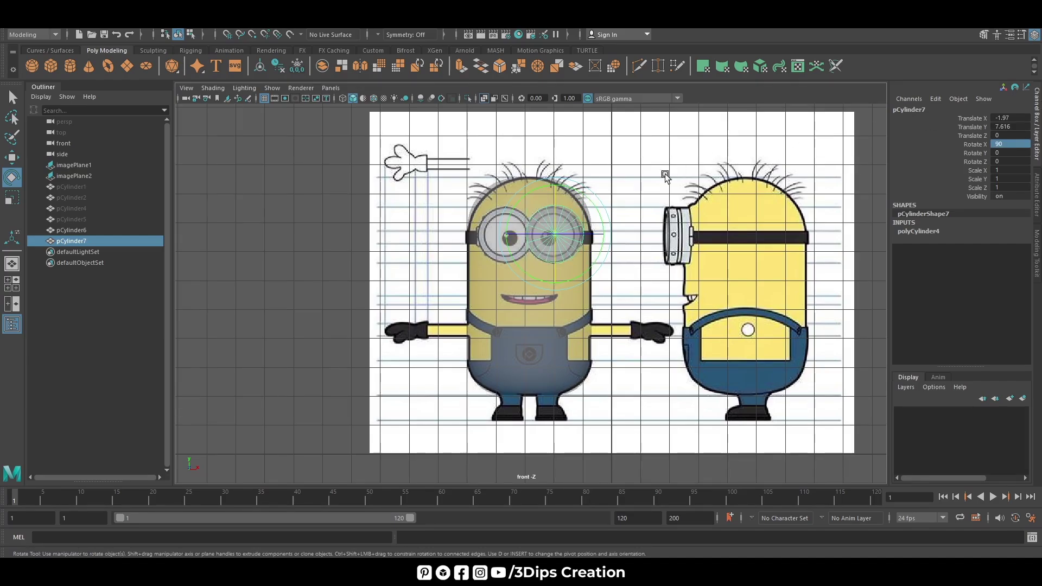
- Set the goggle cylinder to 30 axis subdivisions and 0 cap subdivisions
scroll(531, 268, "up", 3)
scroll(570, 301, "up", 2)
left_click(929, 230)
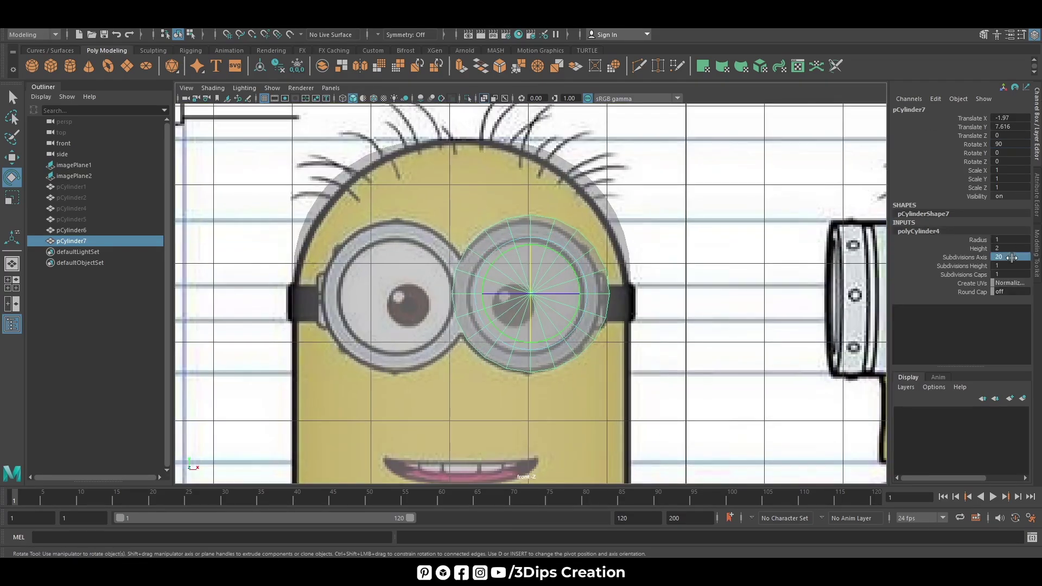
key("Return")
left_click(1009, 274)
type("0")
key("Return")
- Move and scale the cylinder to fit over the goggle lens
key("w")
left_click_drag(576, 293, 513, 300)
key("r")
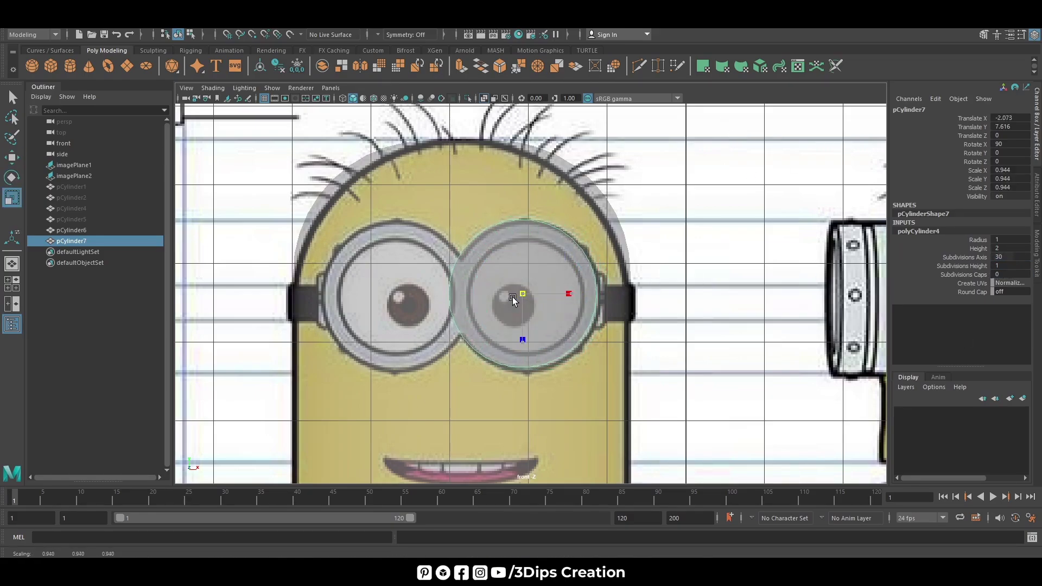
key("w")
left_click_drag(577, 295, 580, 297)
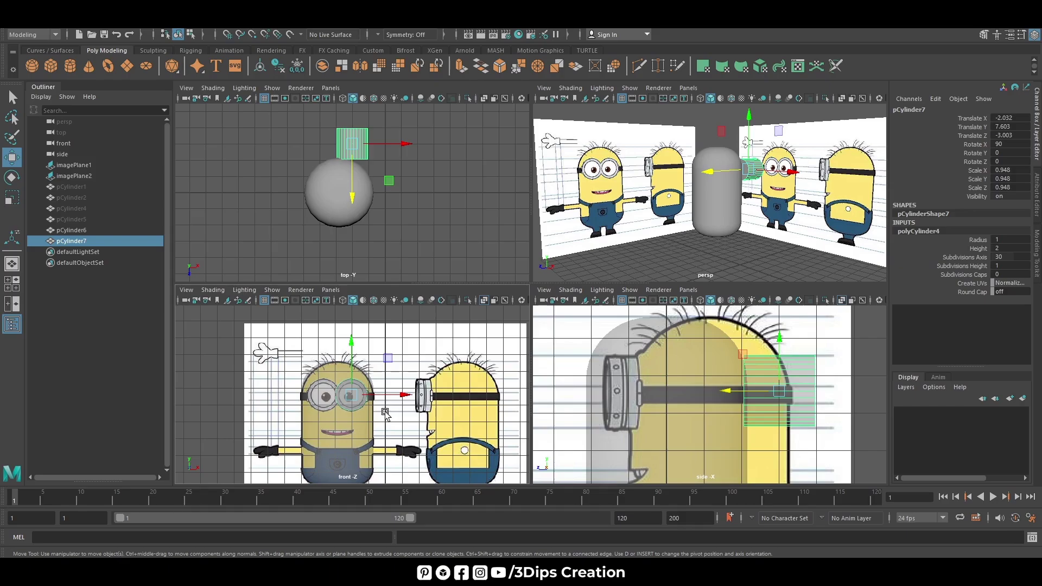
- In the side view, slide the goggle cylinder back onto the goggle and strap
key("space")
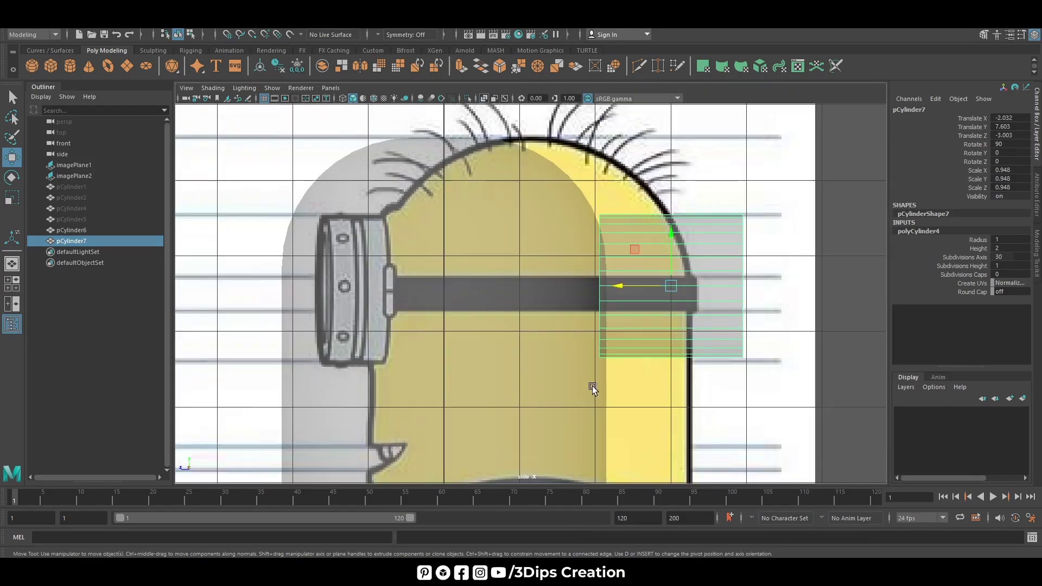
left_click_drag(605, 293, 266, 330)
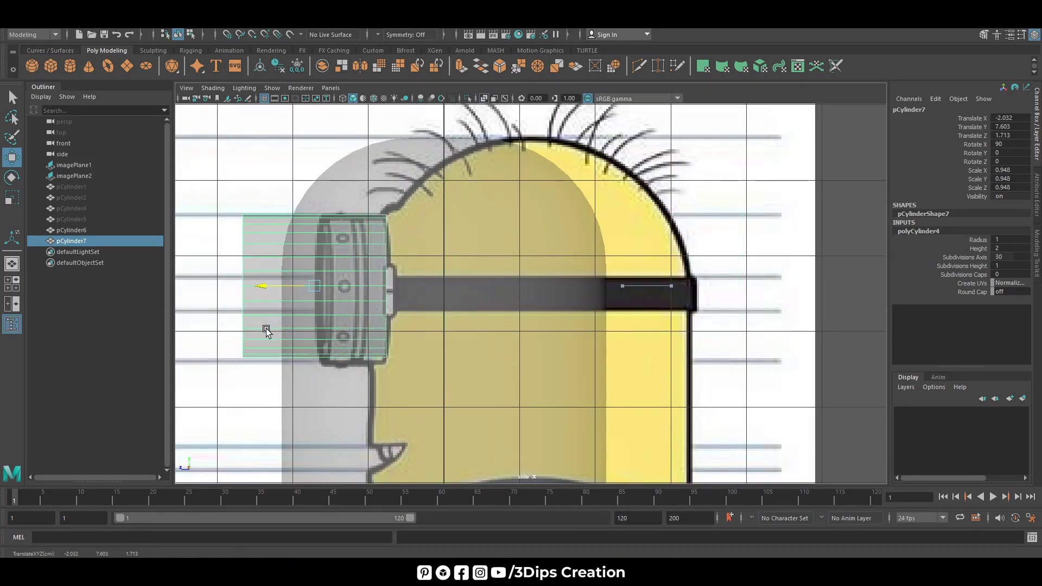
left_click_drag(315, 234, 314, 237)
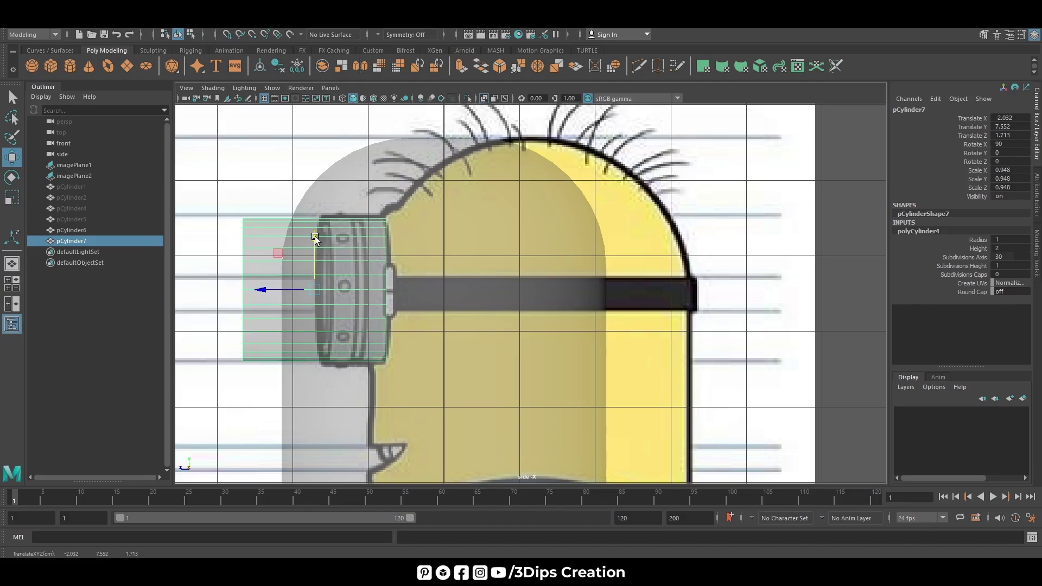
left_click(525, 310)
scroll(525, 309, "down", 3)
left_click_drag(424, 384, 476, 395)
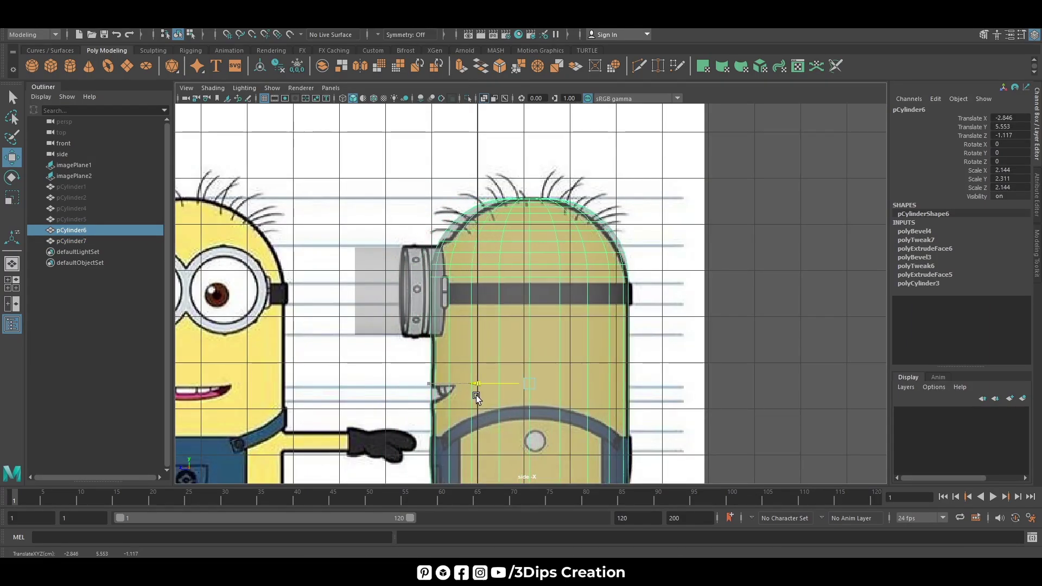
left_click(387, 291)
scroll(388, 292, "up", 2)
scroll(388, 291, "up", 1)
- Flatten the goggle cylinder to about 0.516 in Y against the body's front
key("r")
left_click_drag(305, 290, 326, 303)
key("w")
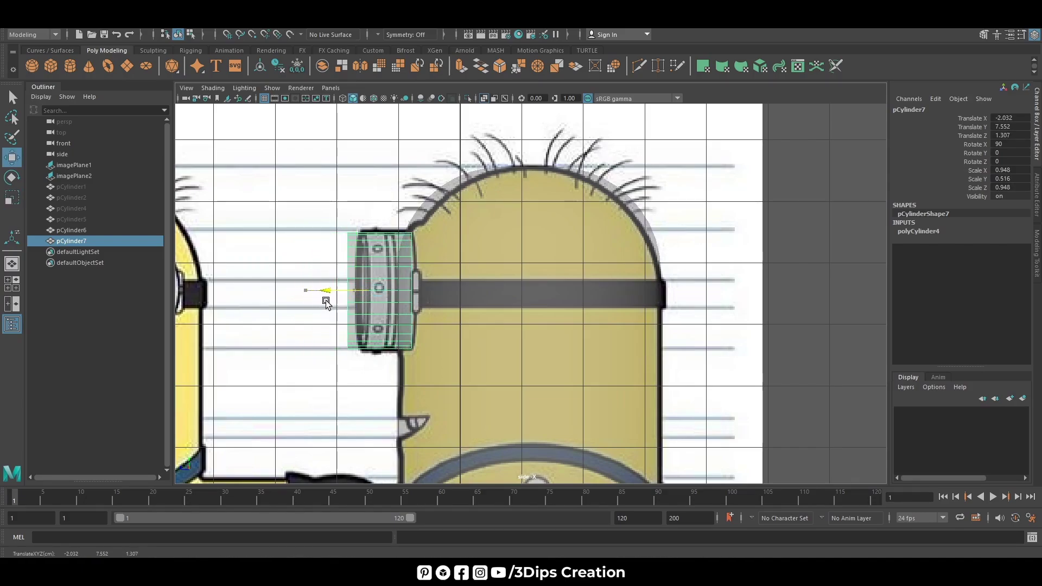
key("space")
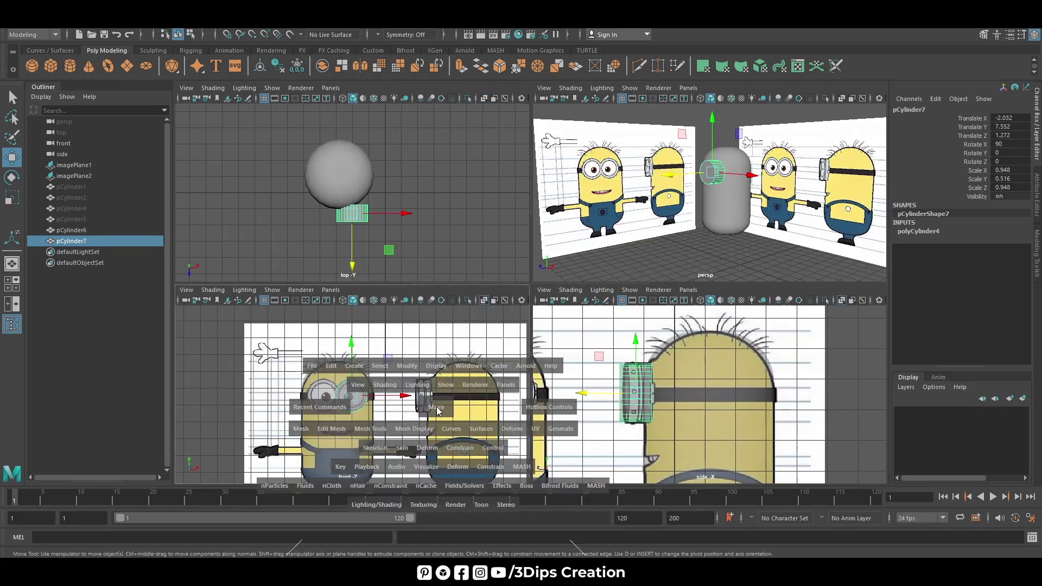
key("space")
scroll(579, 278, "up", 5)
scroll(582, 277, "up", 3)
- Extrude the goggle's front face twice, scaling it inward to form a recessed lens rim
right_click_drag(567, 279, 567, 305)
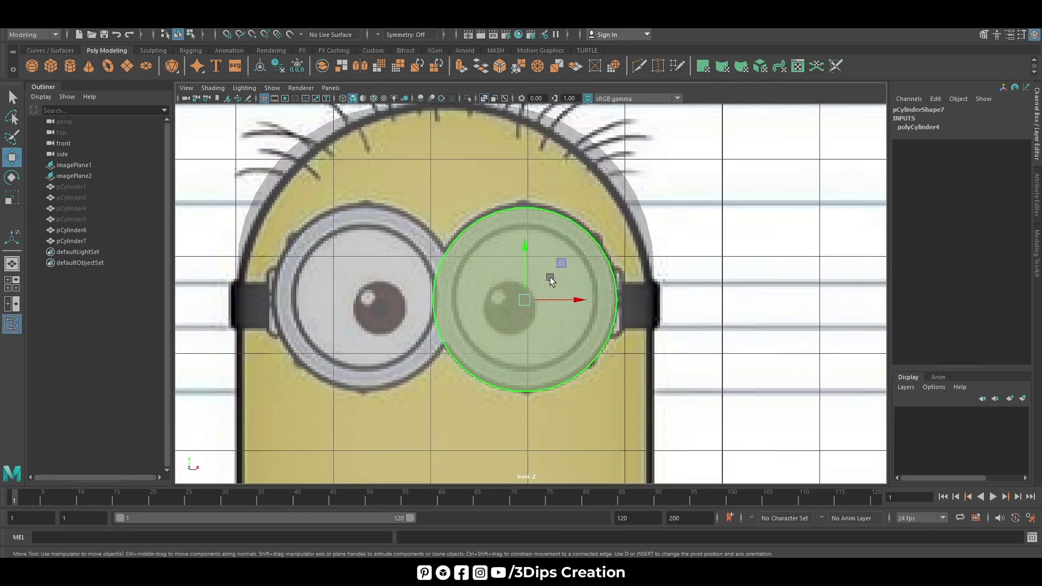
left_click(549, 277)
key("r")
key("ctrl+e")
left_click_drag(518, 306, 497, 319)
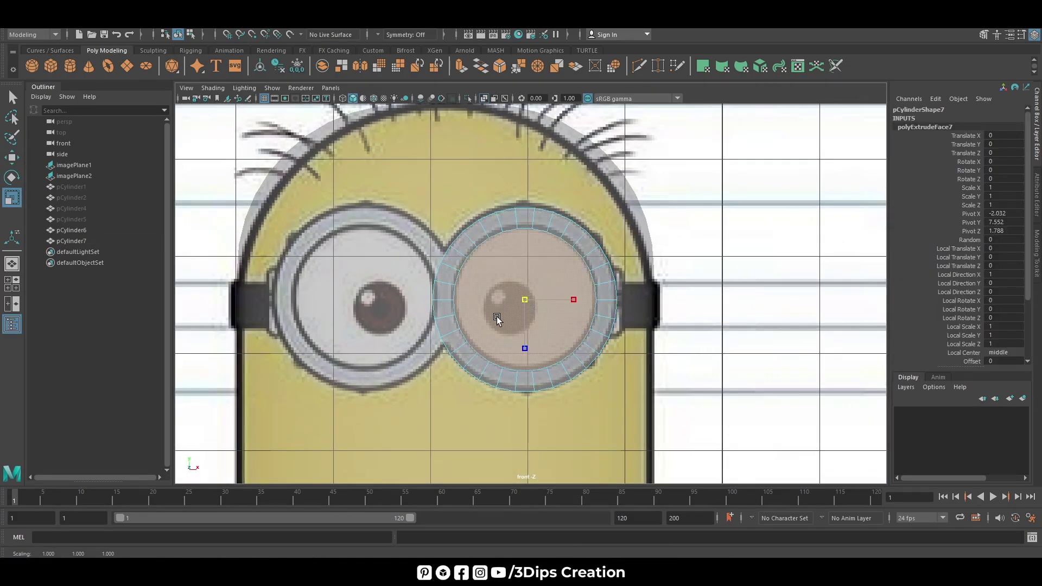
key("space")
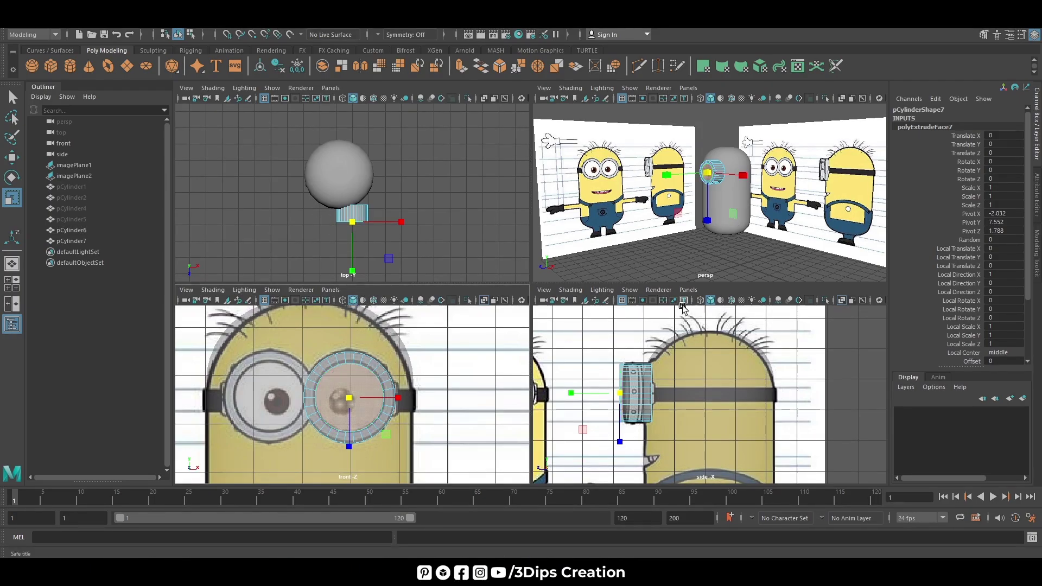
key("space")
key("f")
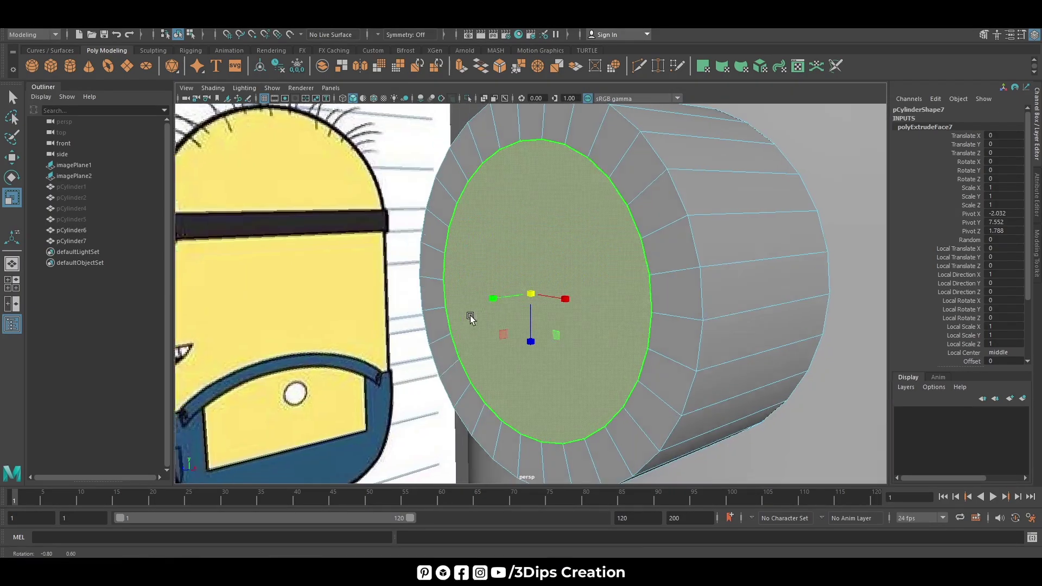
mouse_move(470, 314)
left_mouse_down("alt")
mouse_move(595, 316)
mouse_move(531, 305)
left_mouse_up("alt")
key("ctrl+e")
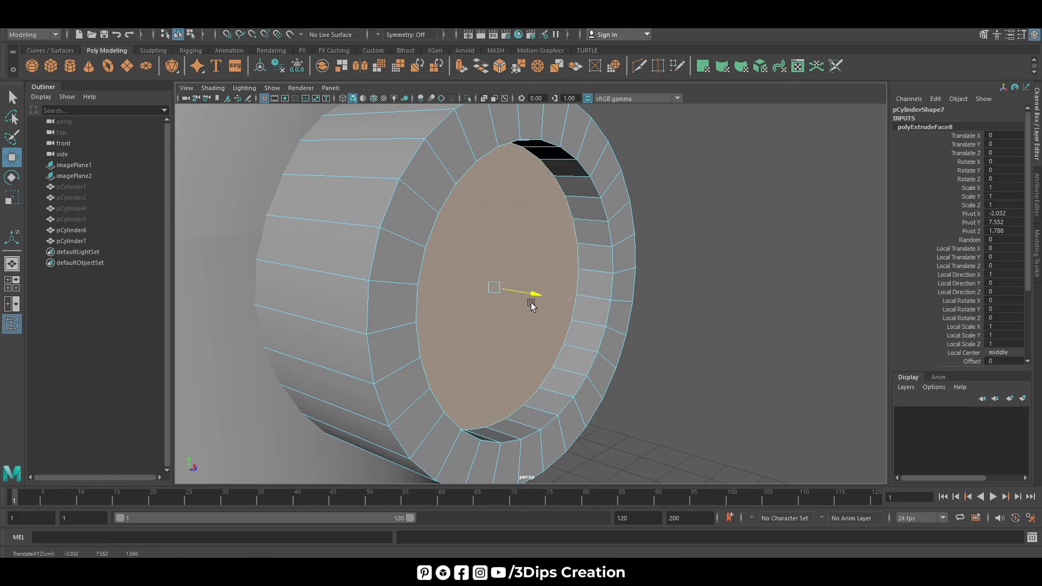
key("F8")
- Tilt the goggle to about 9° in Y to follow the head and nudge it outward
mouse_move(755, 232)
left_mouse_down("alt")
mouse_move(620, 320)
mouse_move(632, 302)
left_mouse_up("alt")
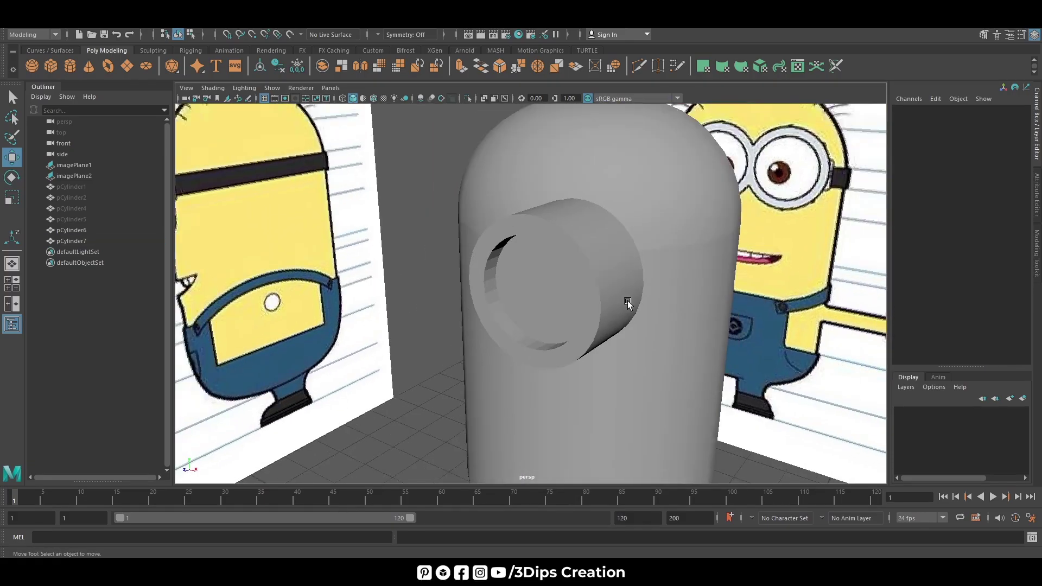
scroll(582, 300, "up", 3)
left_click(582, 300)
key("space")
key("e")
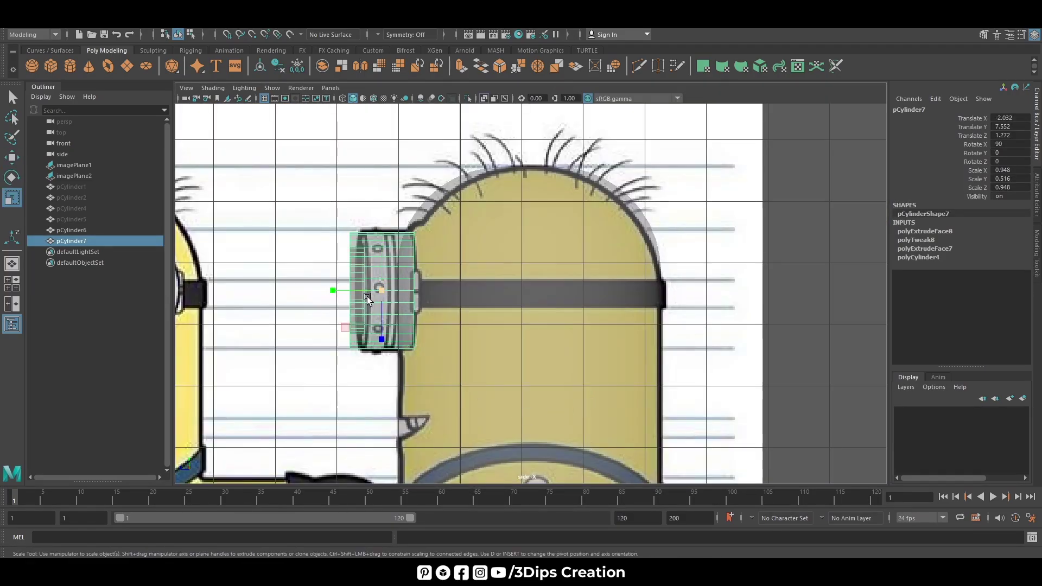
left_click_drag(399, 289, 406, 291)
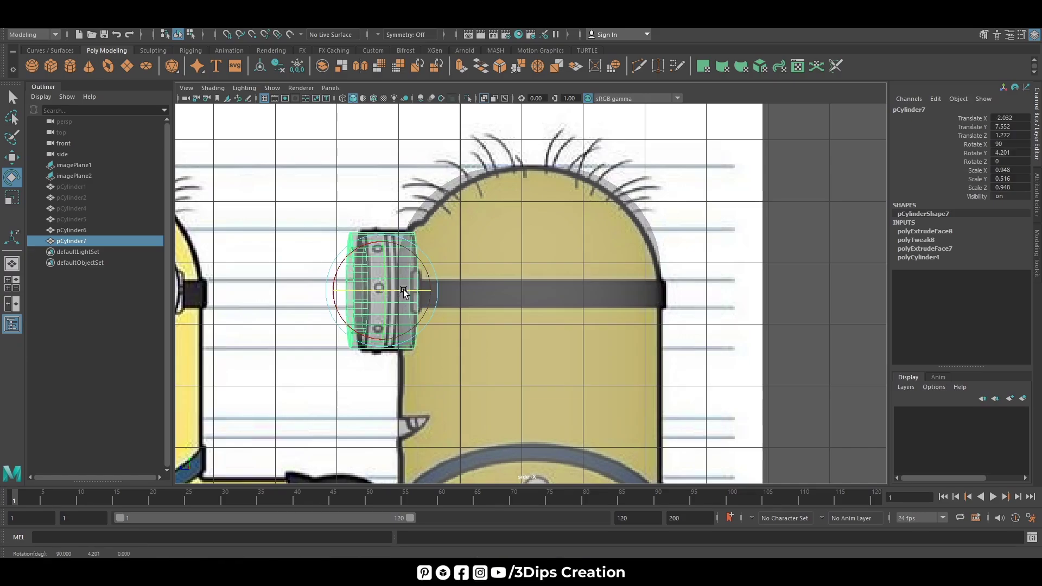
key("w")
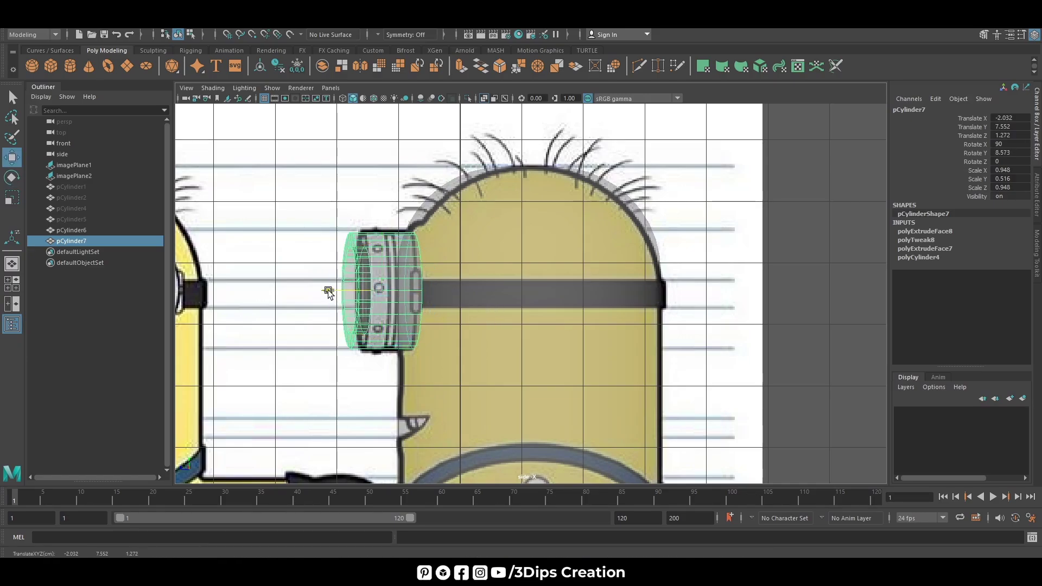
left_click_drag(328, 290, 324, 291)
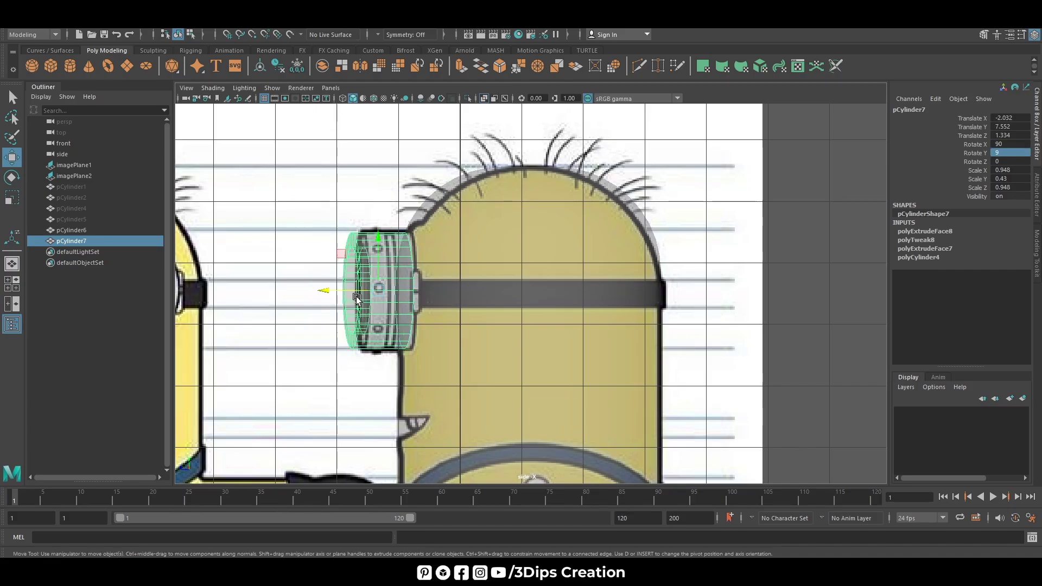
- Fine-tune the goggle ring's thickness and size with small scale and move adjustments
left_click_drag(324, 291, 332, 293)
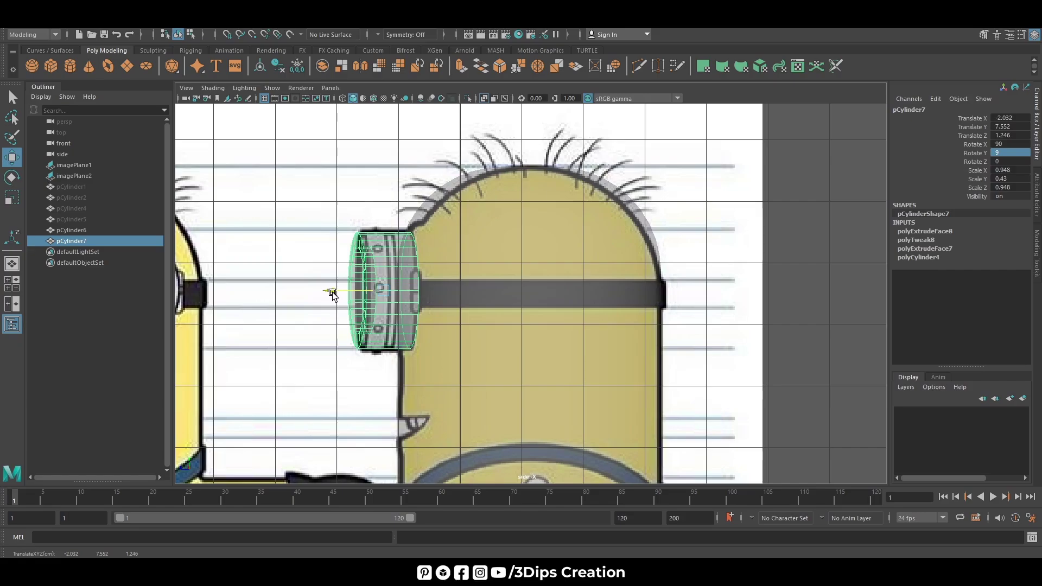
key("r")
left_click_drag(333, 291, 333, 292)
key("w")
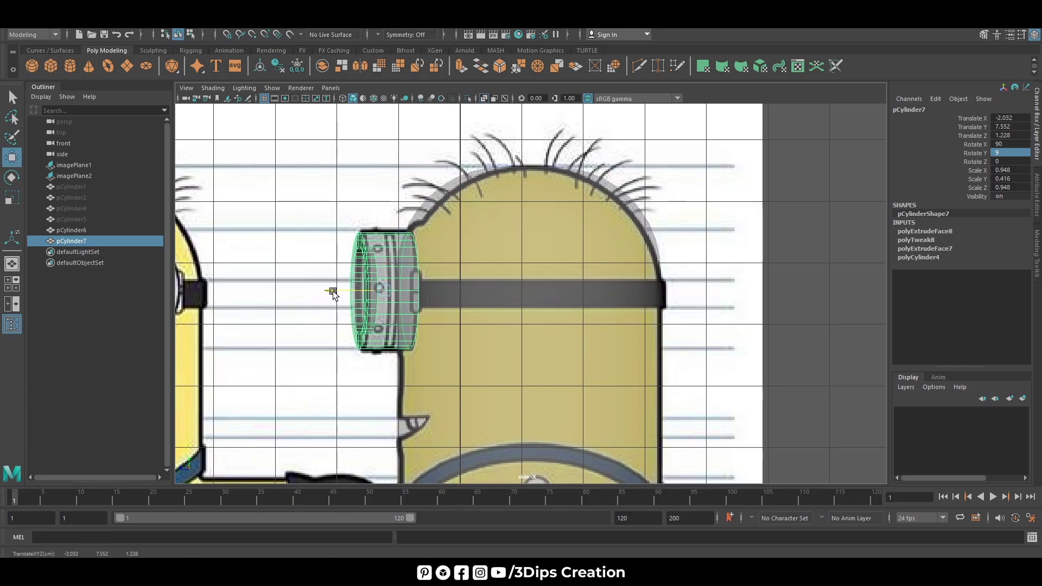
key("r")
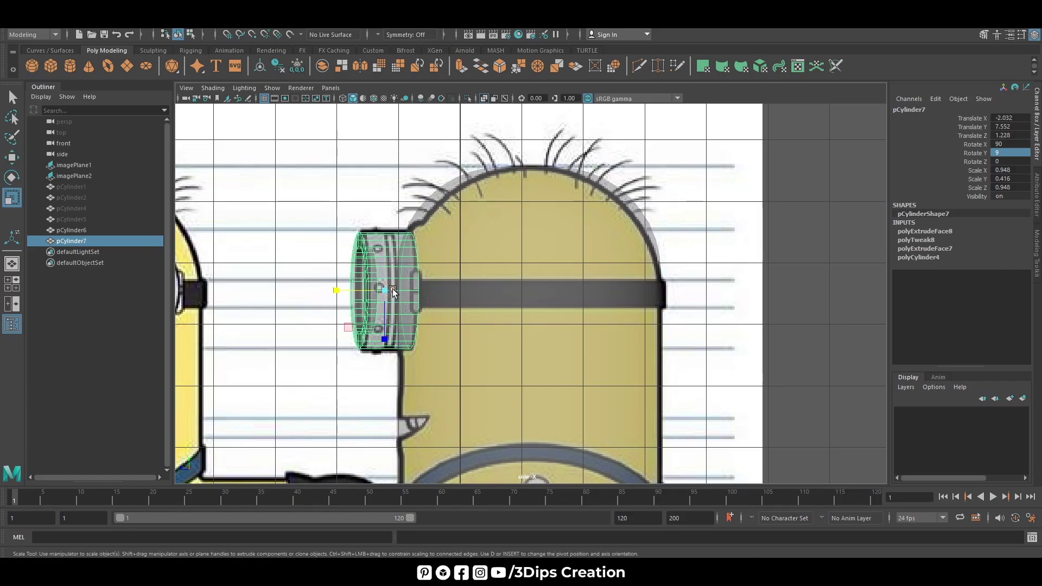
left_click_drag(381, 288, 337, 296)
key("w")
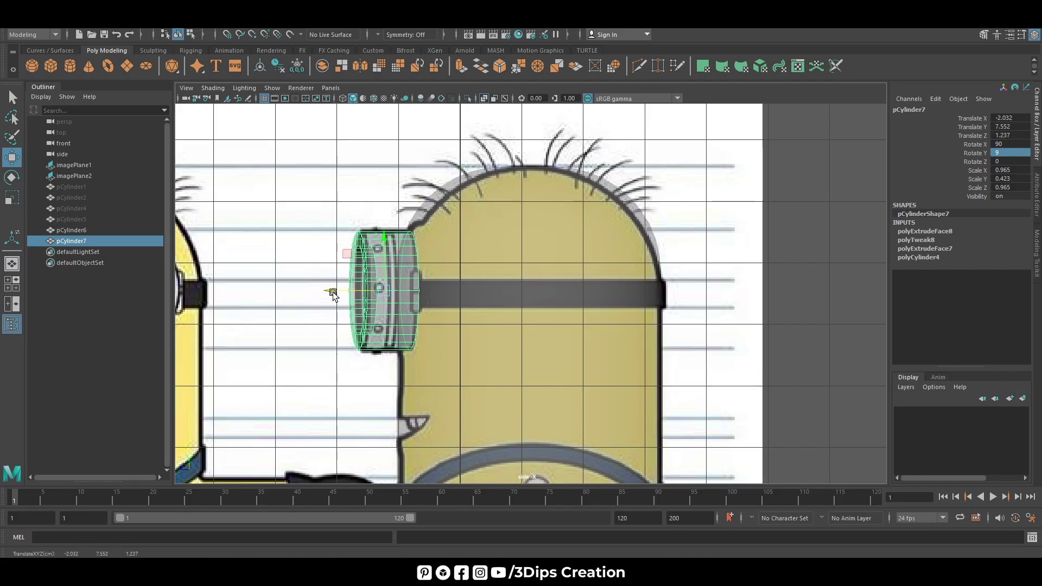
key("space")
key("space")
- Duplicate the goggle ring over the left eye with Rotate Y -9 and nudge it left
left_click_drag(569, 304, 412, 304, "shift")
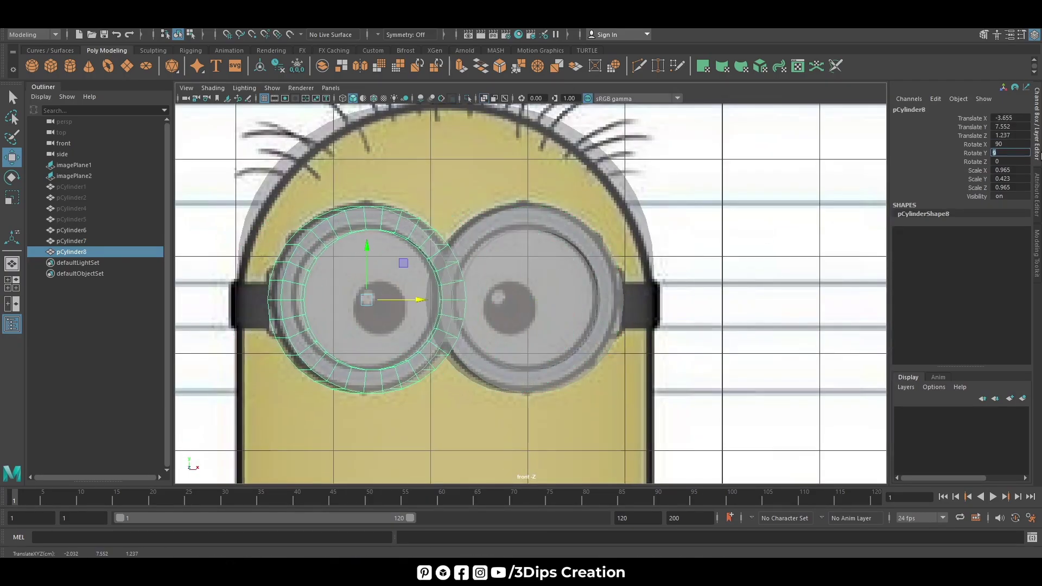
key("Return")
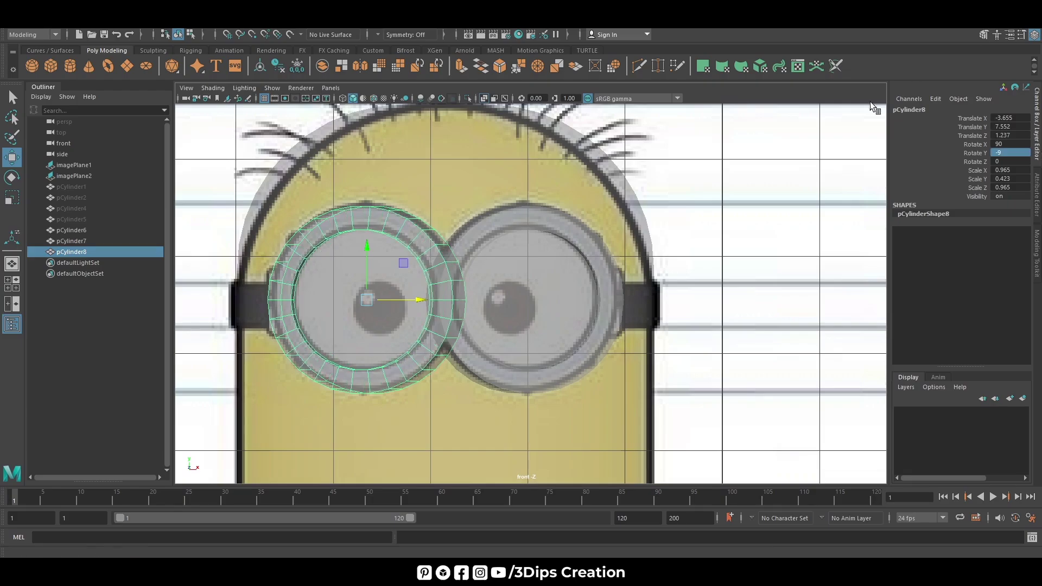
left_click_drag(419, 299, 413, 299)
key("space")
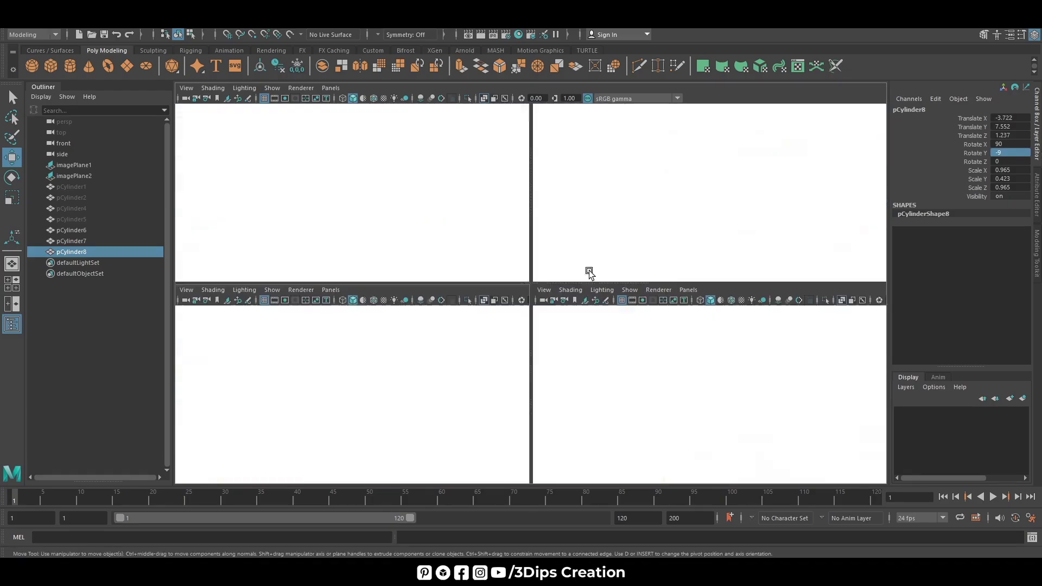
key("space")
- Check both goggles in perspective and nudge the right ring slightly along its depth
mouse_move(588, 273)
left_mouse_down("alt")
mouse_move(670, 337)
mouse_move(574, 363)
mouse_move(527, 349)
mouse_move(423, 363)
left_mouse_up("alt")
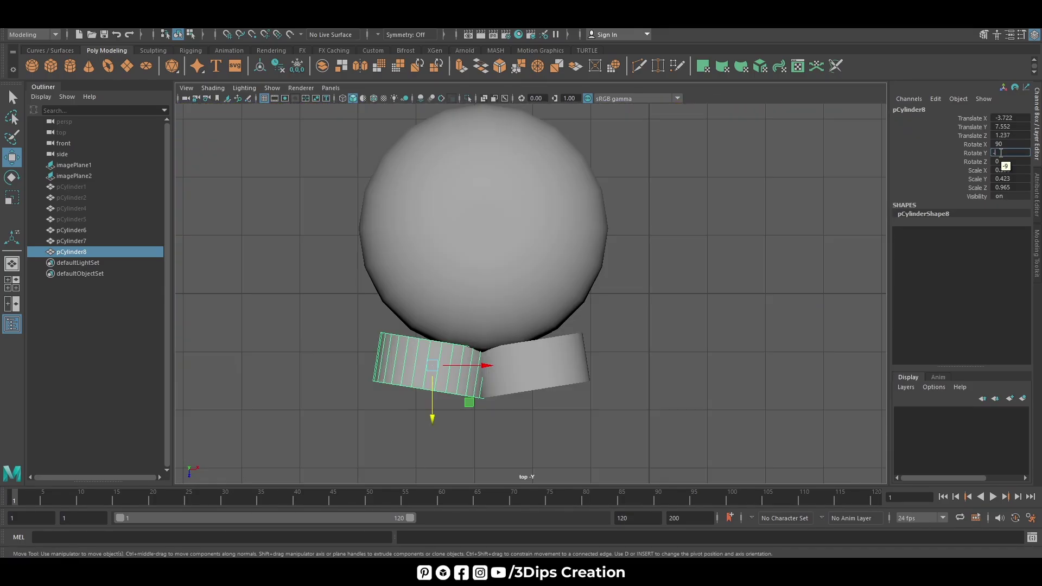
left_click(551, 338)
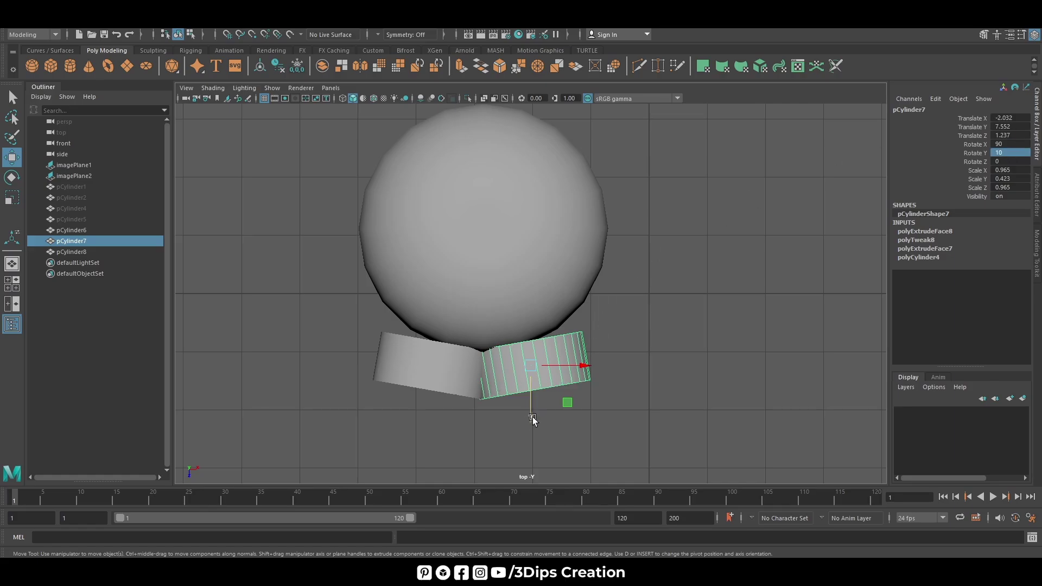
left_click_drag(531, 418, 533, 419)
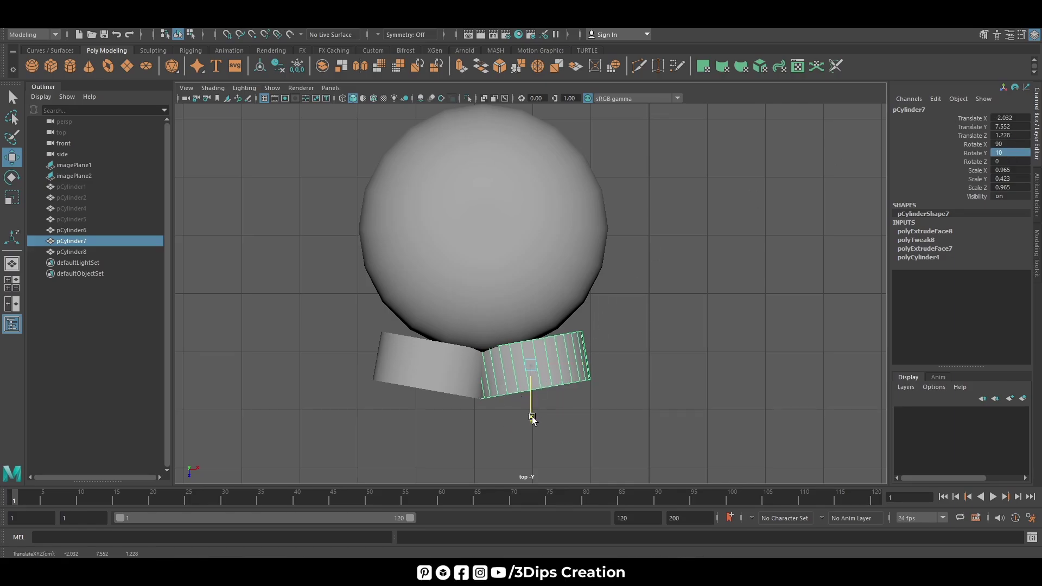
left_click(685, 358)
left_click(578, 365)
right_click(572, 304)
- Insert two edge loops across the goggle ring's band
key("space")
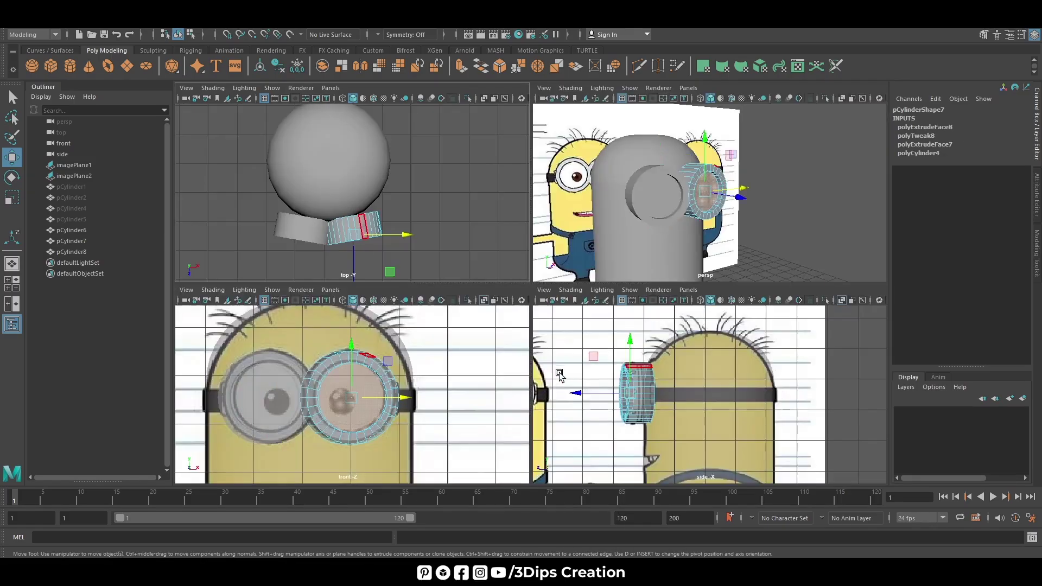
key("space")
key("F8")
right_click(545, 310)
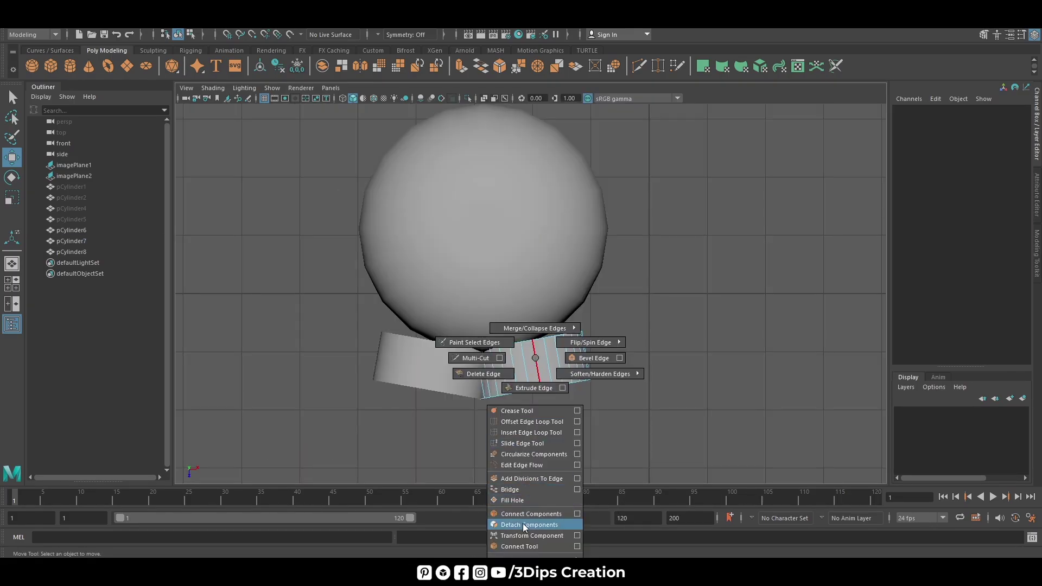
left_click(577, 432)
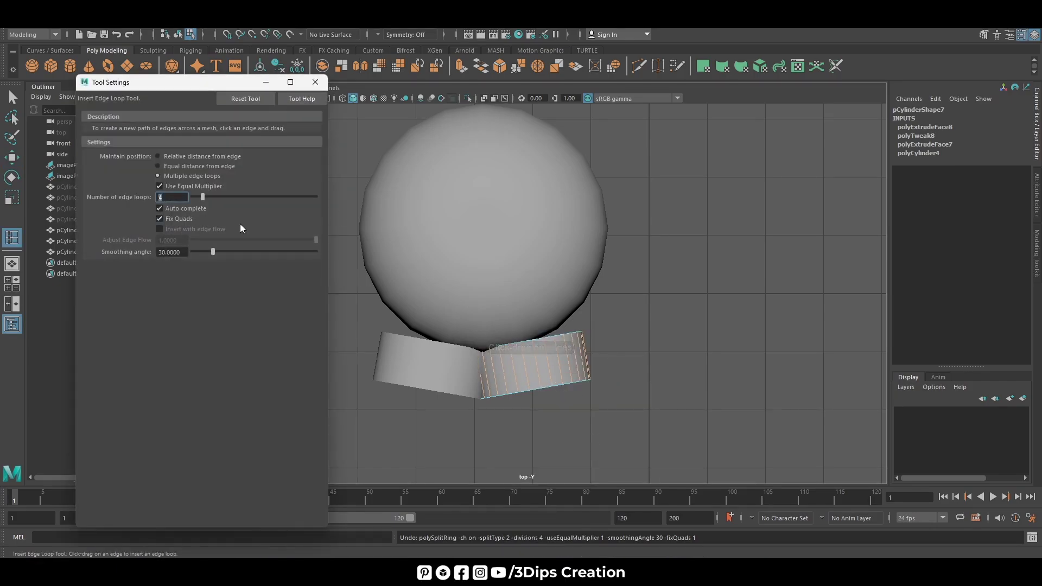
type("2")
left_click(315, 82)
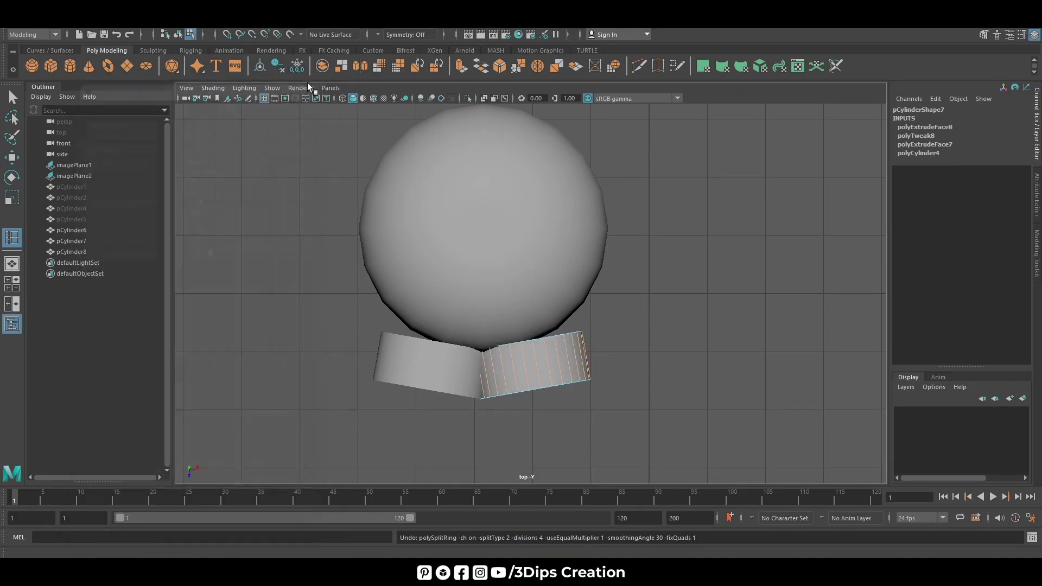
scroll(555, 293, "up", 3)
left_click(552, 284)
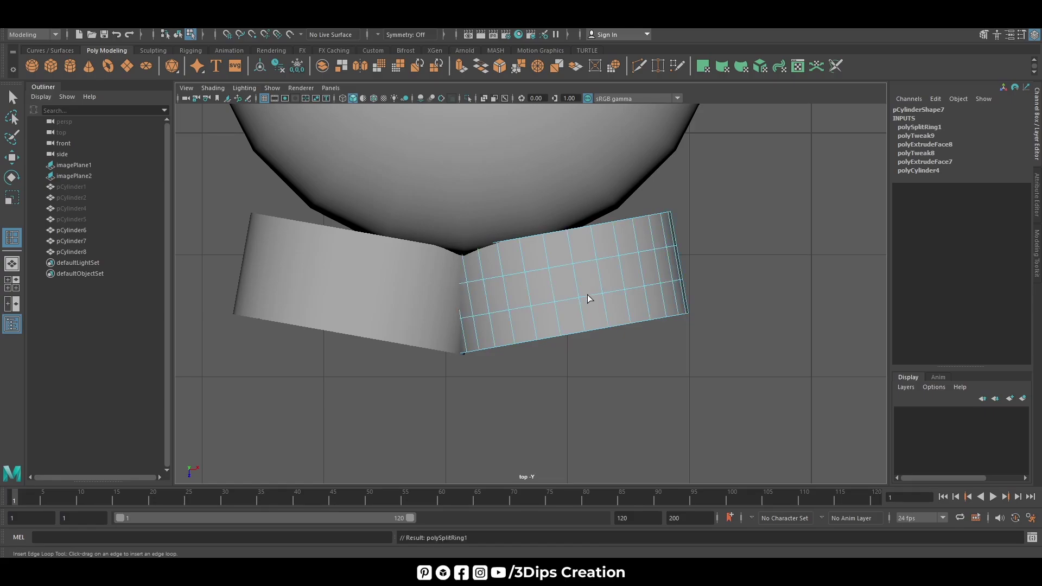
- Scale the face loop between the new edge loops down in Y to form a groove
key("w")
right_click_drag(586, 262, 590, 280)
left_click(589, 280)
double_click(561, 285, "shift")
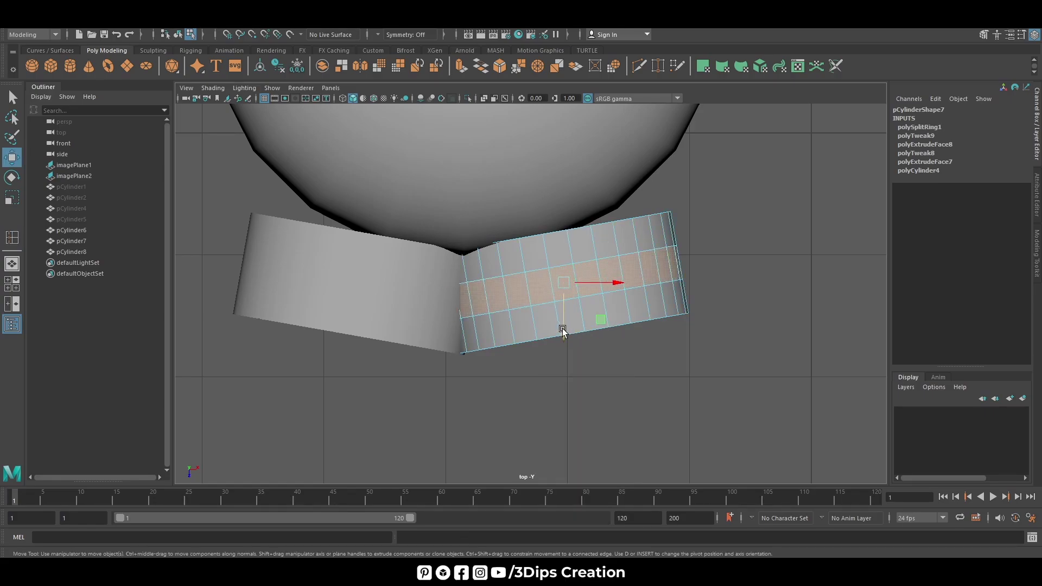
key("r")
mouse_move(565, 336)
left_mouse_down()
mouse_move(569, 314)
mouse_move(569, 325)
left_mouse_up()
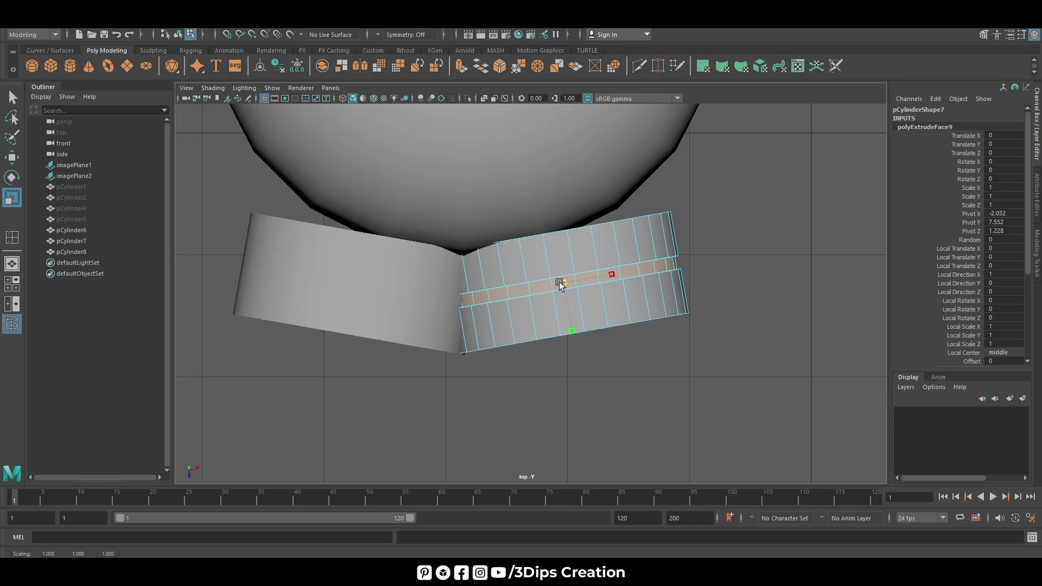
key("w")
right_click_drag(573, 293, 777, 309)
- Bevel the right goggle ring's rim edges with a 0.2 fraction
key("space")
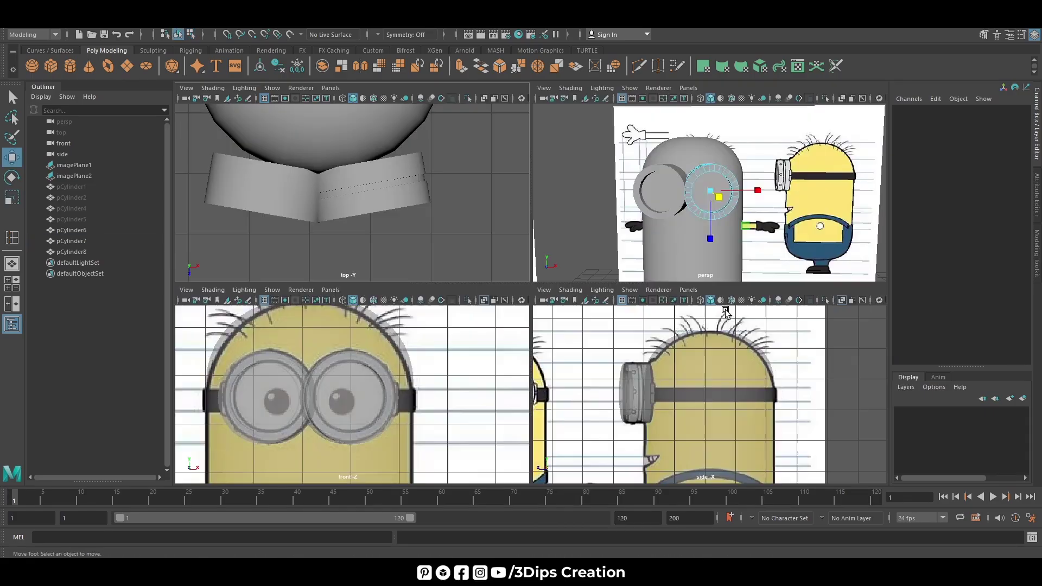
key("space")
mouse_move(612, 333)
left_mouse_down("alt")
mouse_move(496, 360)
mouse_move(564, 293)
mouse_move(620, 323)
mouse_move(662, 318)
left_mouse_up("alt")
left_click(564, 289)
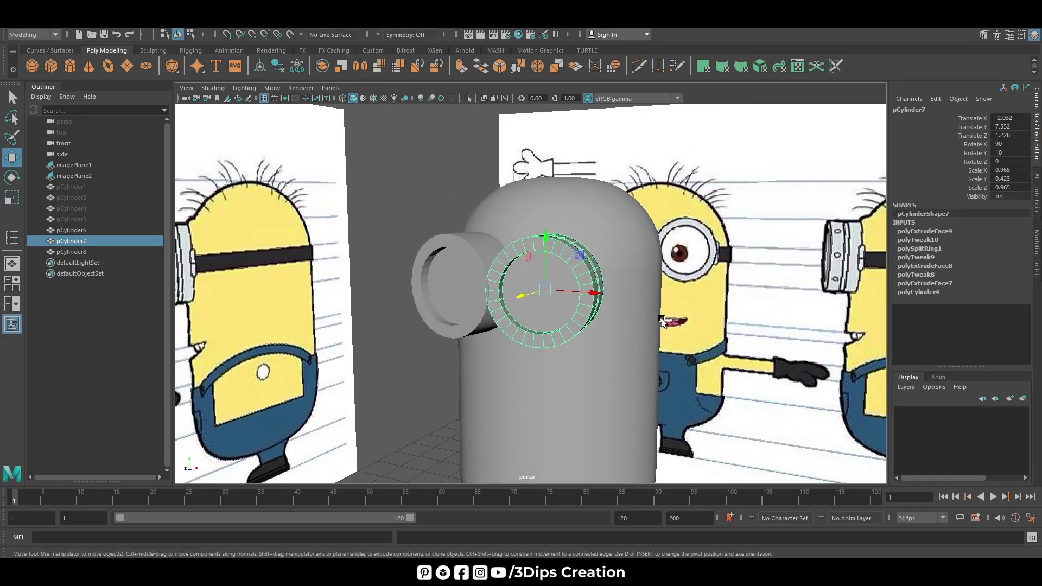
left_click_drag(653, 273, 624, 293, "alt")
right_click_drag(632, 239, 635, 204)
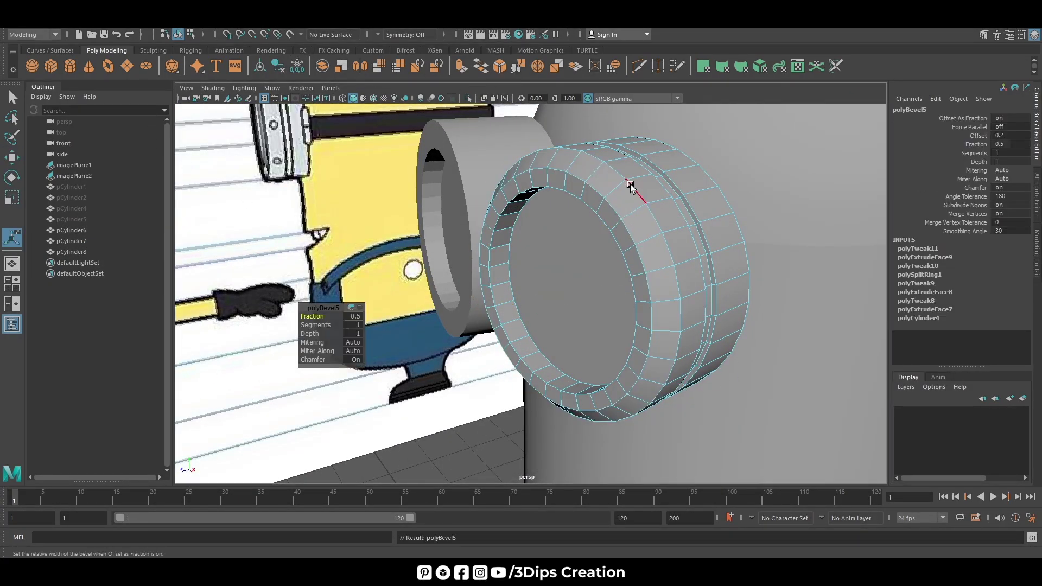
key("ctrl+b")
mouse_move(313, 315)
left_mouse_down()
mouse_move(326, 328)
mouse_move(321, 316)
mouse_move(440, 310)
left_mouse_up()
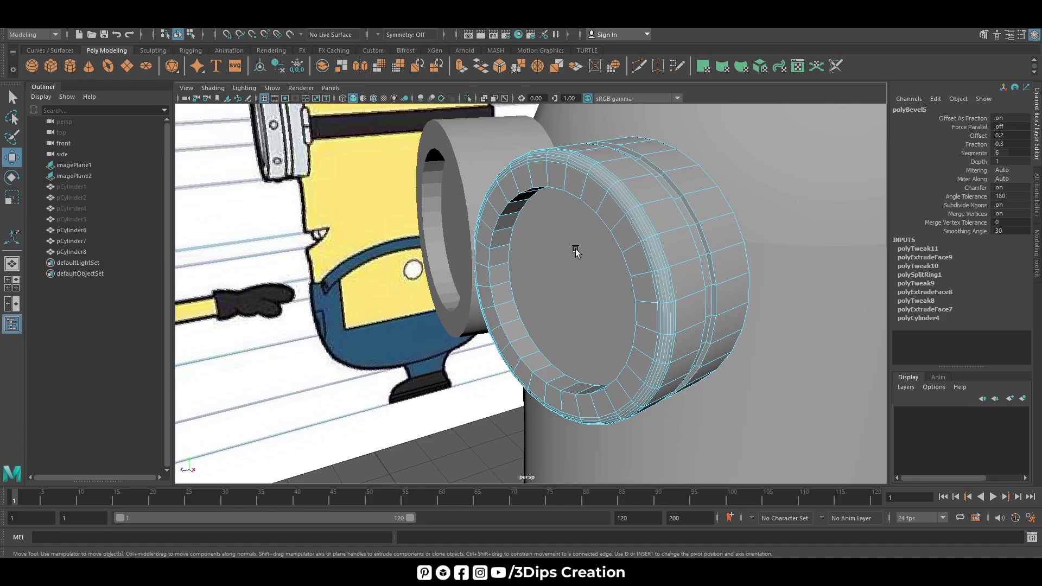
right_click_drag(609, 233, 647, 203)
- Re-bevel the goggle ring's edges with fraction 0.4 and 7 segments for a rounded rim
mouse_move(511, 441)
left_mouse_down("alt")
mouse_move(694, 401)
mouse_move(626, 271)
left_mouse_up("alt")
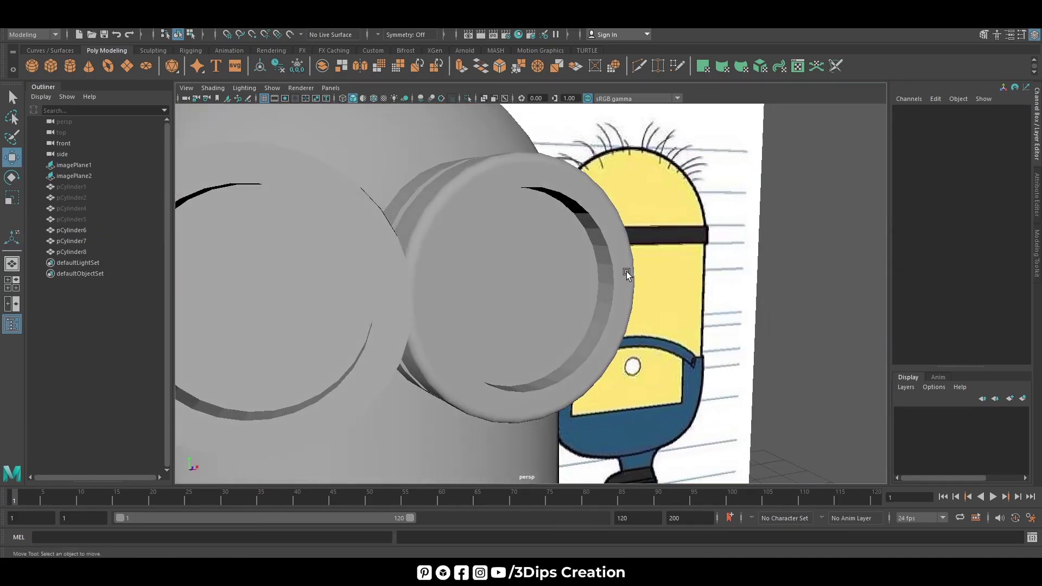
left_click(616, 274)
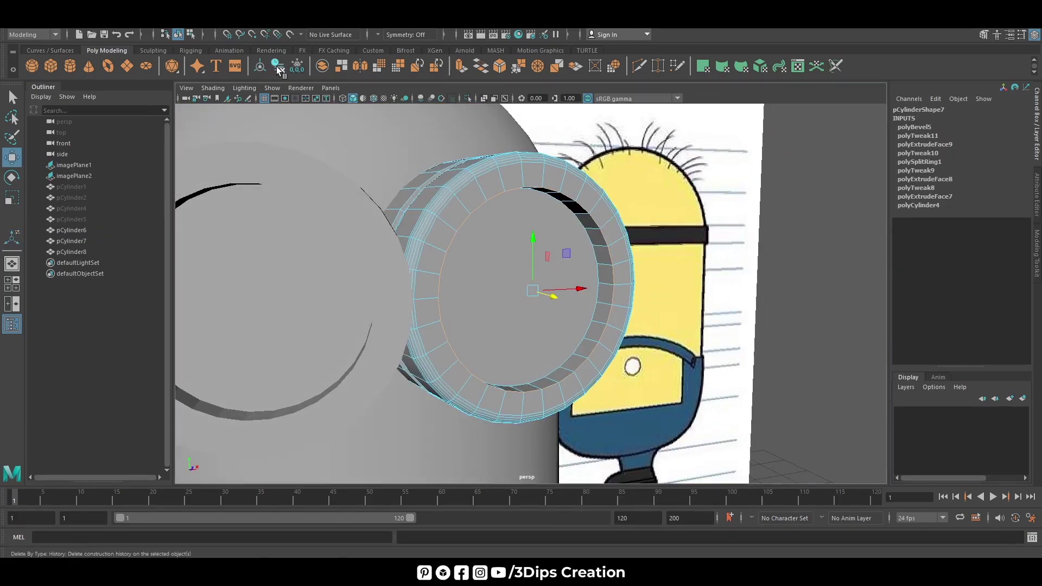
left_click(501, 65)
left_click_drag(315, 318, 347, 328)
left_click_drag(488, 293, 525, 291, "alt")
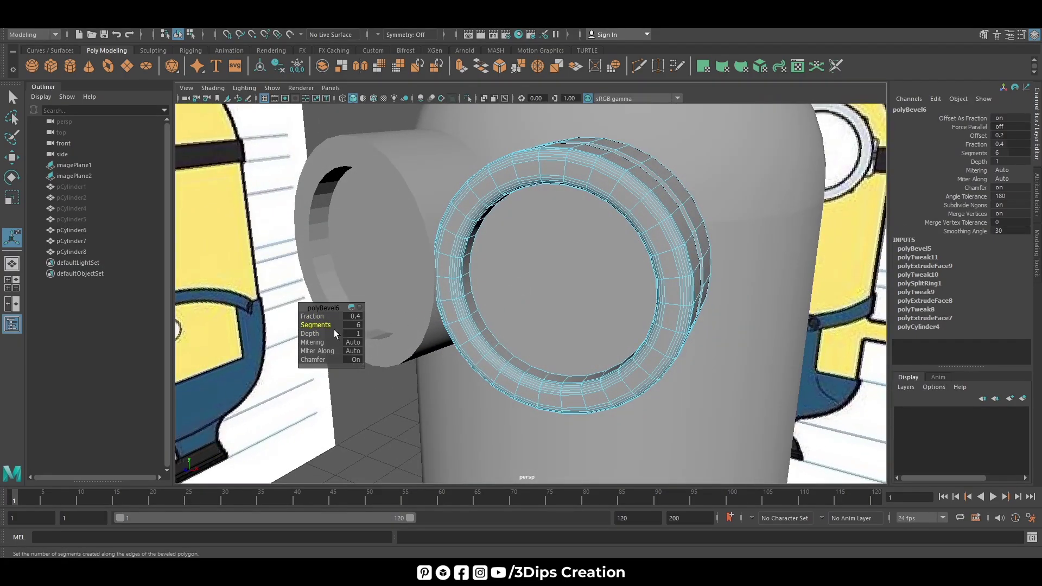
left_click_drag(317, 324, 321, 324)
mouse_move(336, 326)
left_mouse_down("alt")
mouse_move(549, 323)
mouse_move(572, 312)
left_mouse_up("alt")
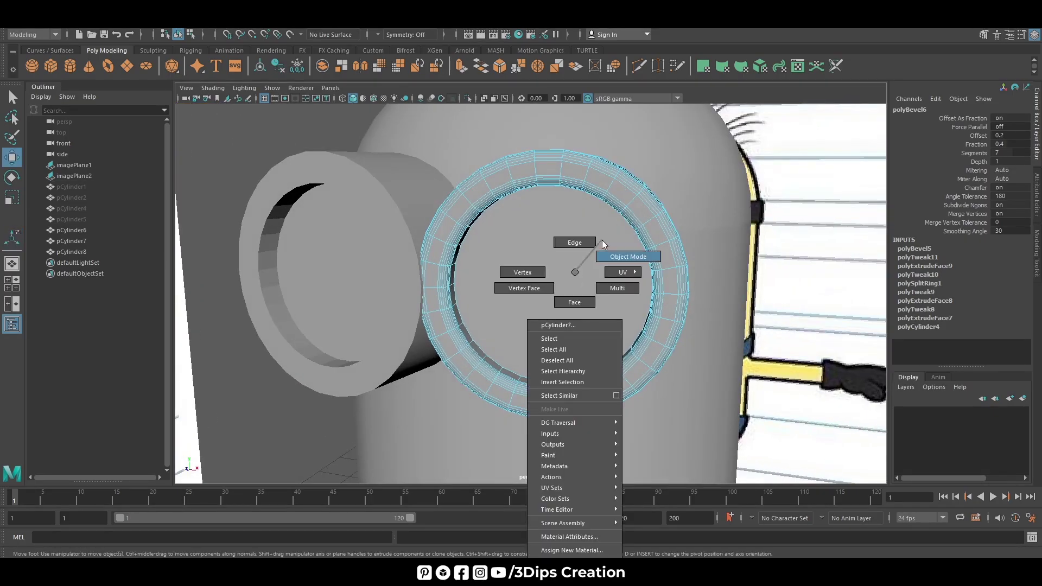
- Frame the whole minion and add a new polygon cylinder, pCylinder9
right_click_drag(573, 274, 619, 255)
key("w")
left_click(568, 313)
mouse_move(568, 313)
left_mouse_down("alt")
mouse_move(611, 357)
mouse_move(543, 333)
mouse_move(577, 347)
mouse_move(634, 336)
mouse_move(588, 332)
mouse_move(621, 344)
mouse_move(614, 291)
left_mouse_up("alt")
key("a")
left_click(70, 65)
- Give the cylinder 30 axis subdivisions and scale it up to head size near the head
key("space")
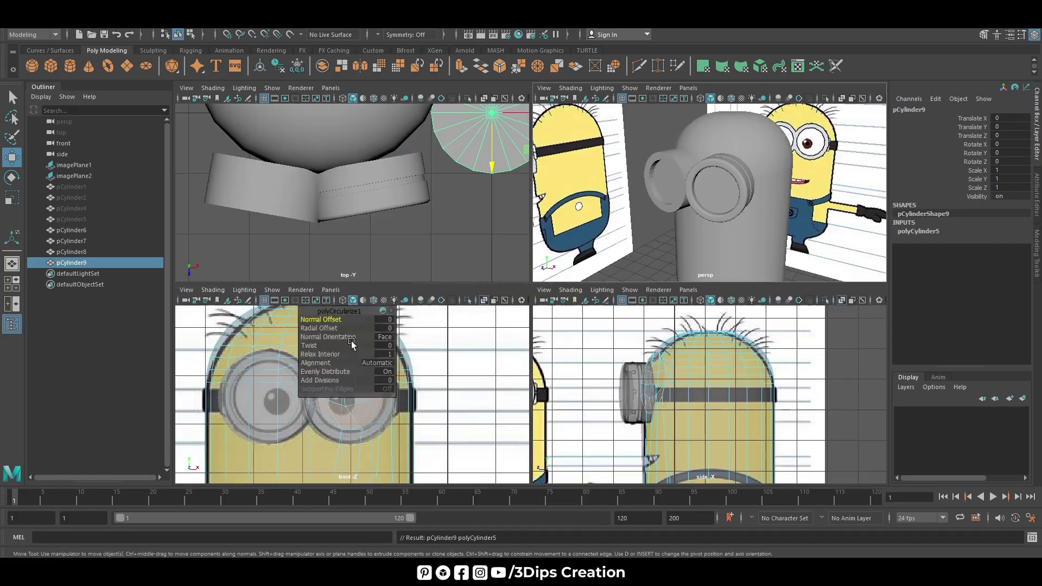
key("space")
left_click(924, 233)
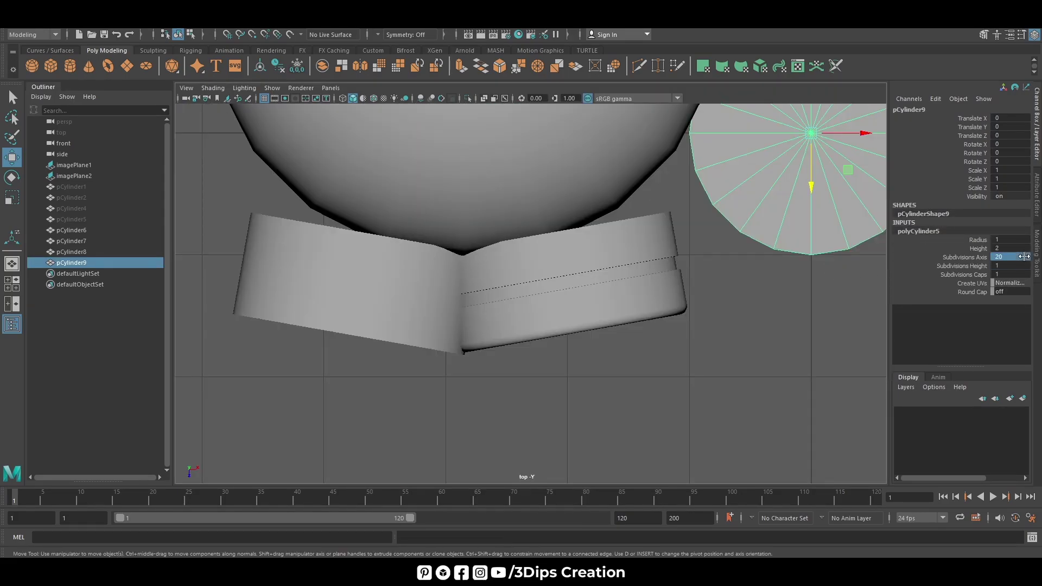
key("Return")
scroll(567, 363, "down", 5)
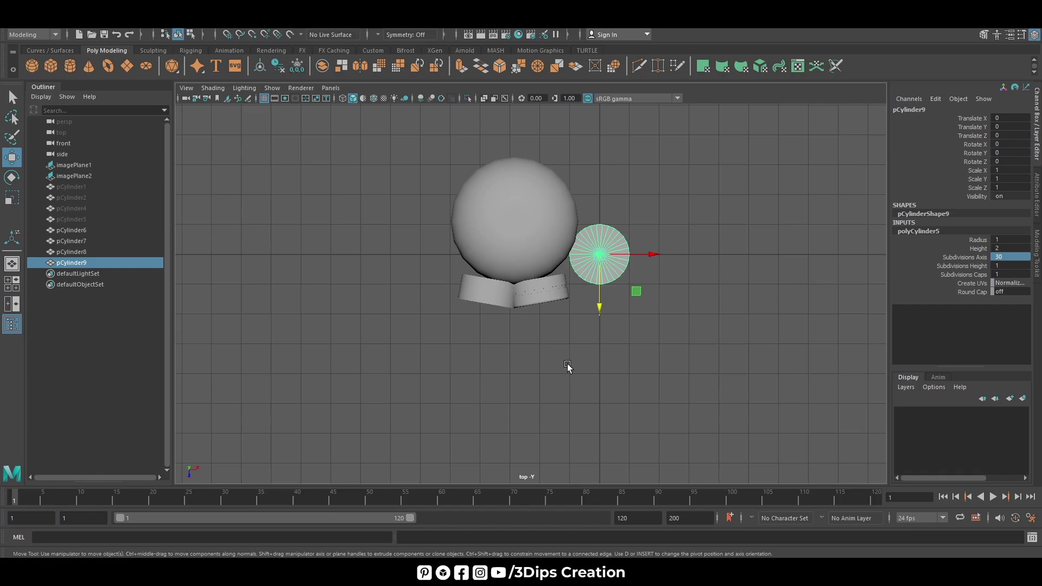
mouse_move(651, 255)
left_mouse_down()
mouse_move(546, 234)
mouse_move(574, 221)
left_mouse_up()
key("r")
key("w")
- Centre the disc on the head in the top view and raise it to head height
left_click(523, 277)
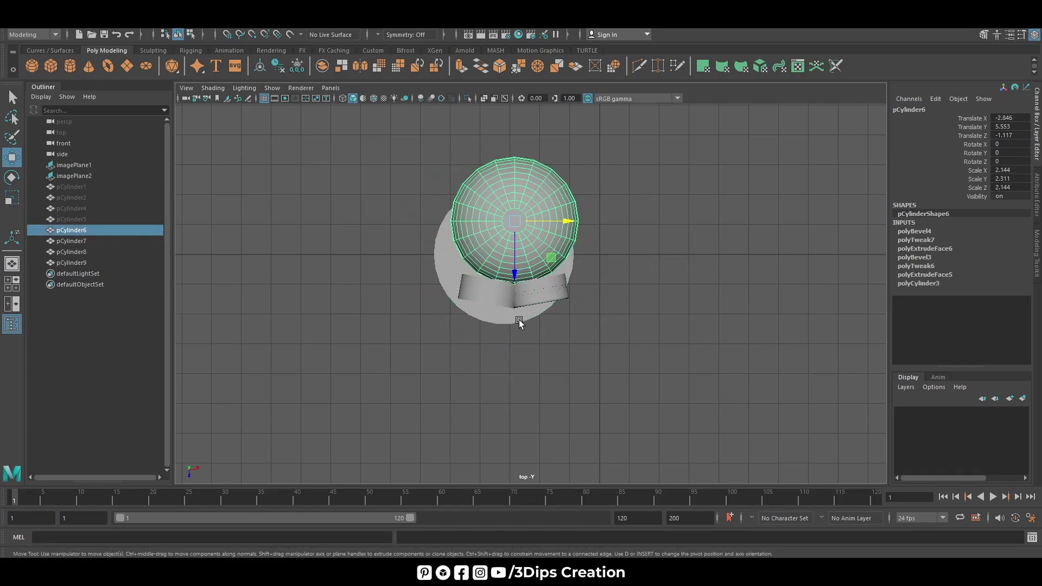
left_click(519, 320)
left_click_drag(509, 311, 512, 268)
left_click(513, 268)
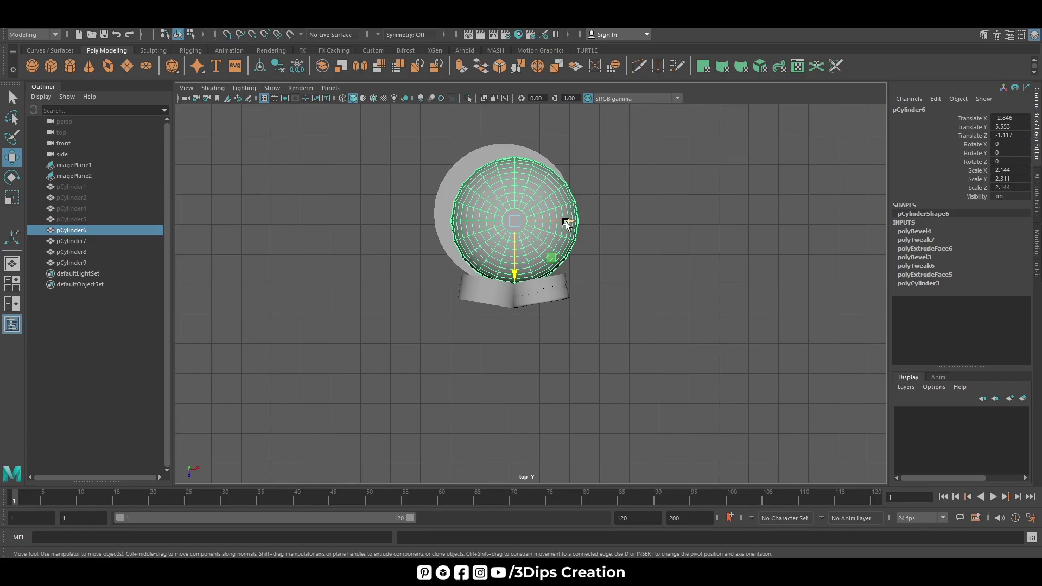
left_click(456, 168)
left_click_drag(583, 220, 568, 220)
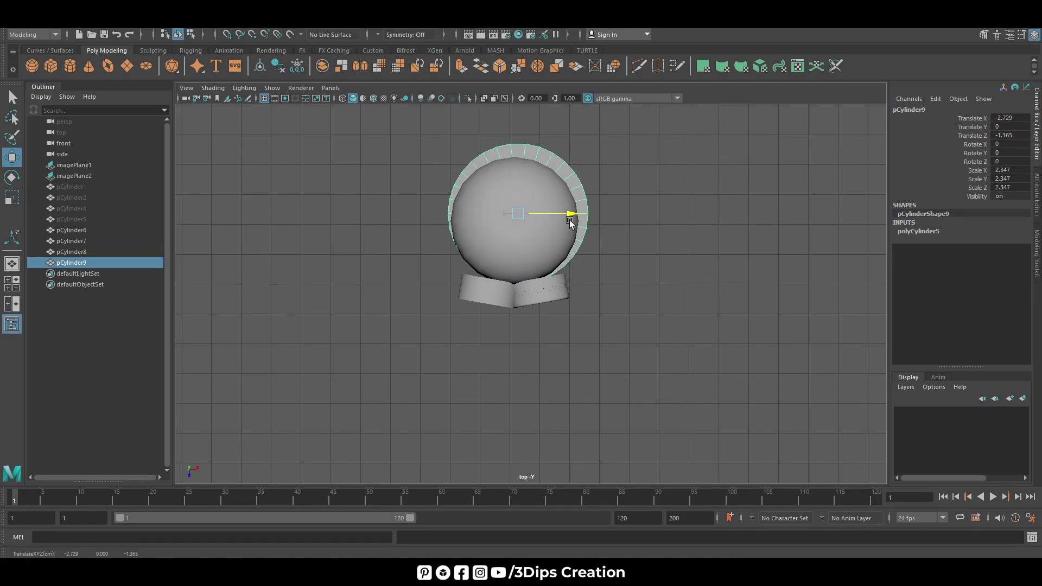
left_click(541, 236)
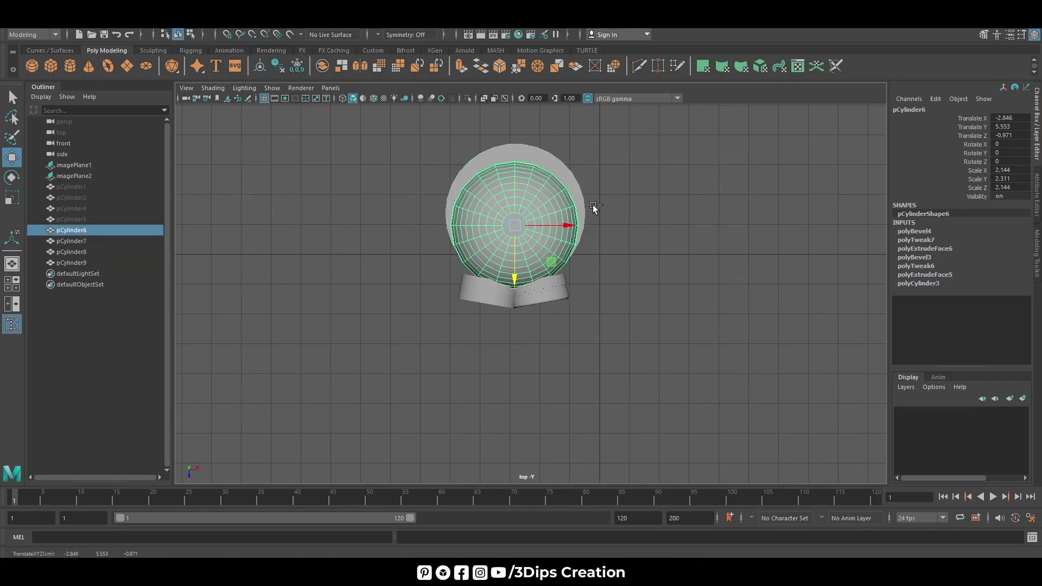
left_click(566, 171)
left_click_drag(513, 272, 513, 283)
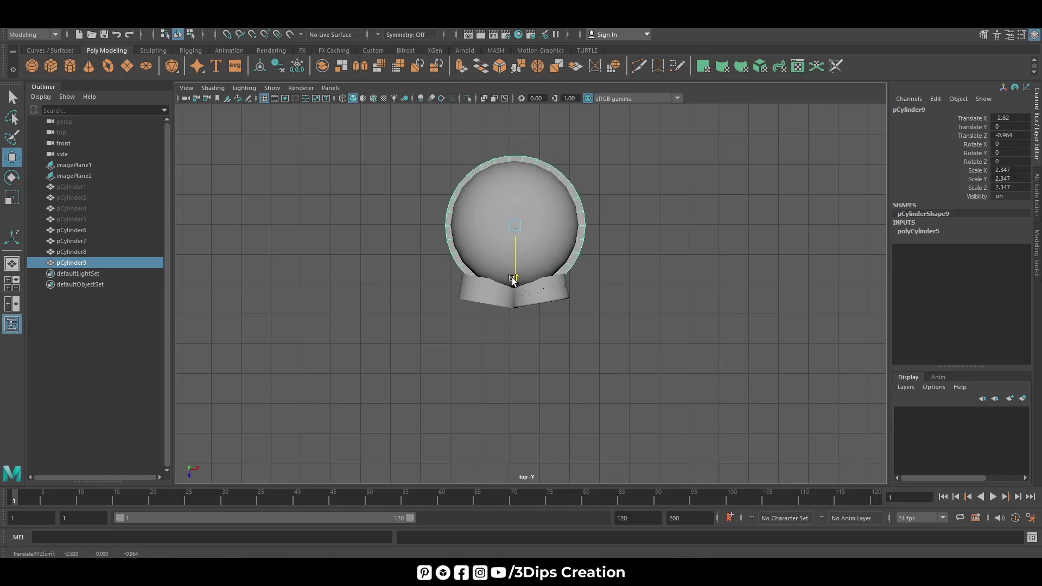
key("space")
key("space")
key("f")
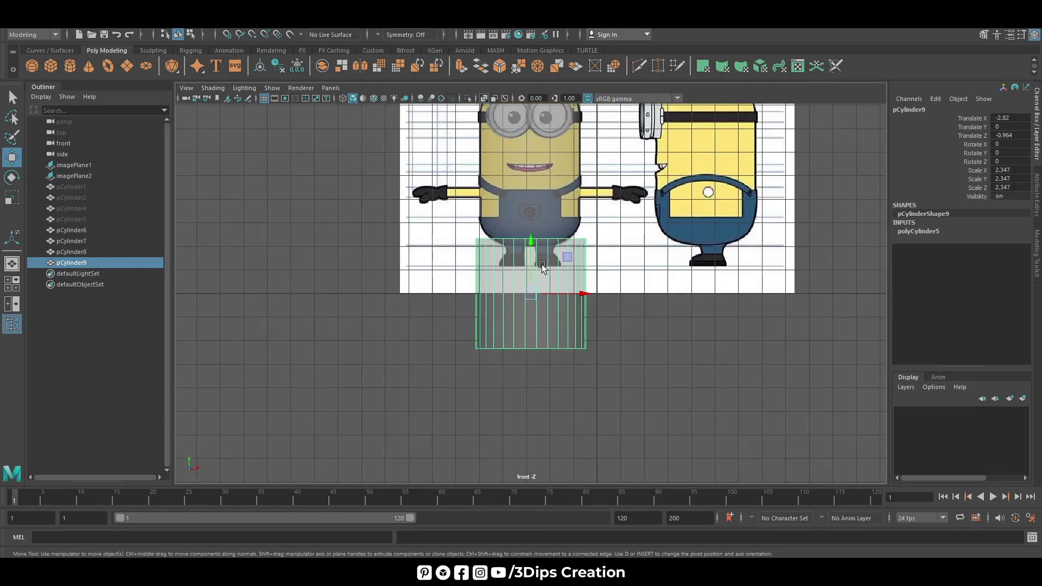
left_click_drag(531, 244, 533, 103)
key("f")
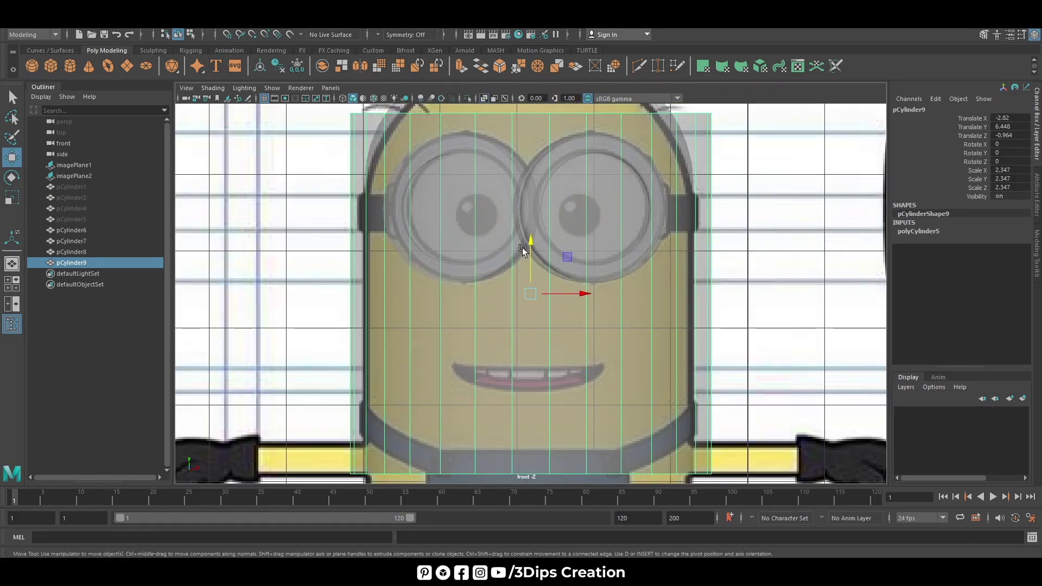
- Flatten it into a thin band (about 2.242 × 0.242 × 2.242) at goggle-strap height
key("r")
left_click_drag(531, 245, 550, 288)
key("w")
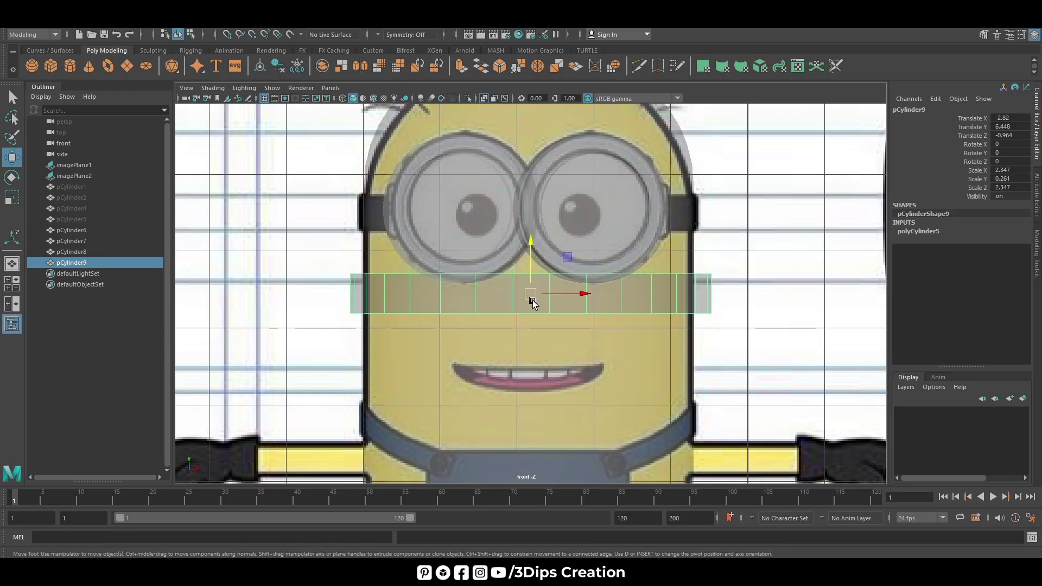
mouse_move(531, 247)
left_mouse_down()
mouse_move(536, 168)
mouse_move(522, 168)
left_mouse_up()
key("r")
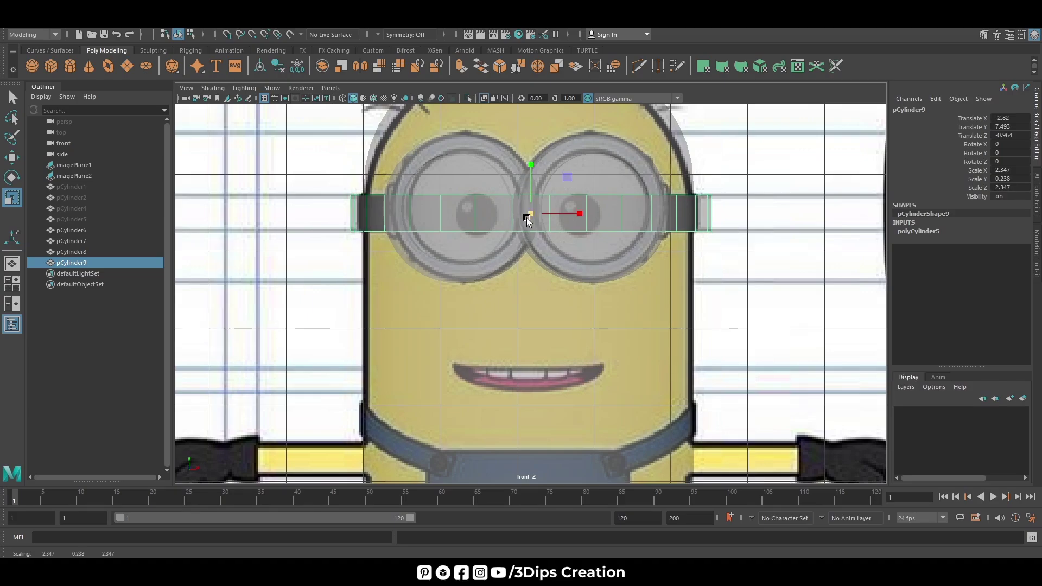
mouse_move(525, 214)
left_mouse_down()
mouse_move(579, 214)
mouse_move(524, 215)
left_mouse_up()
key("w")
key("r")
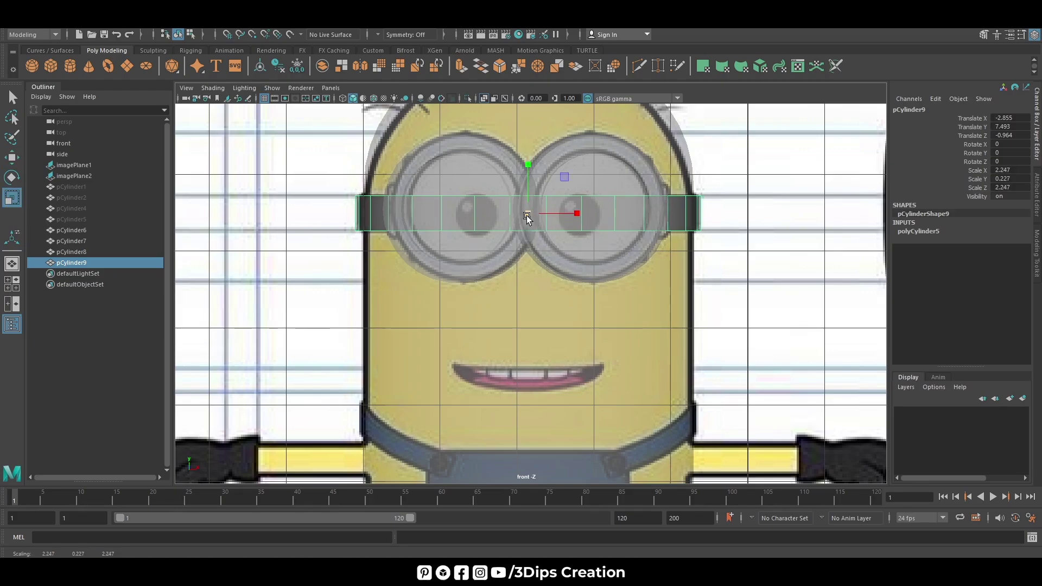
left_click_drag(529, 164, 531, 161)
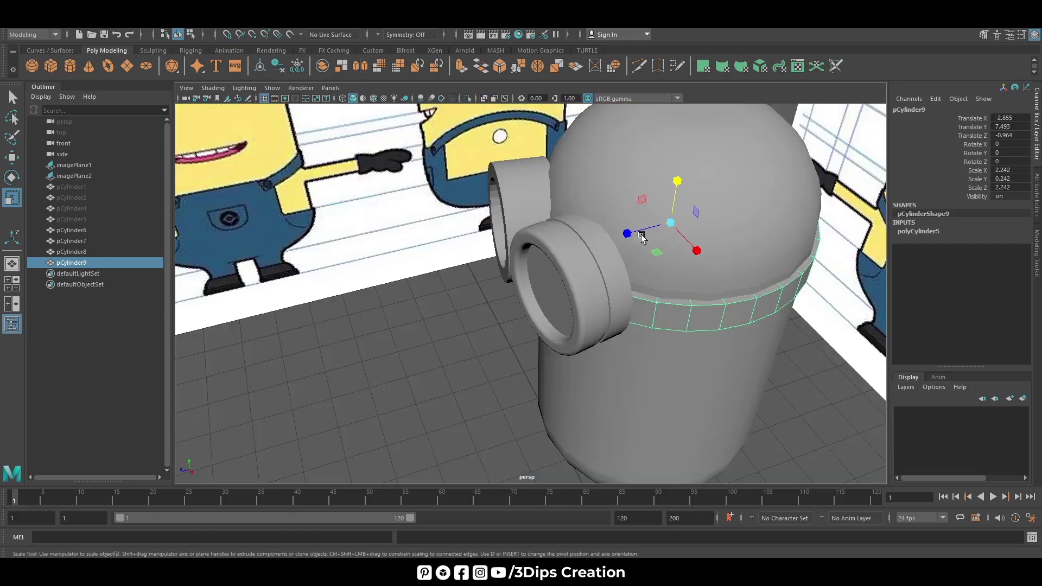
- Remove the cylinder's cap subdivisions and extrude its top face
key("w")
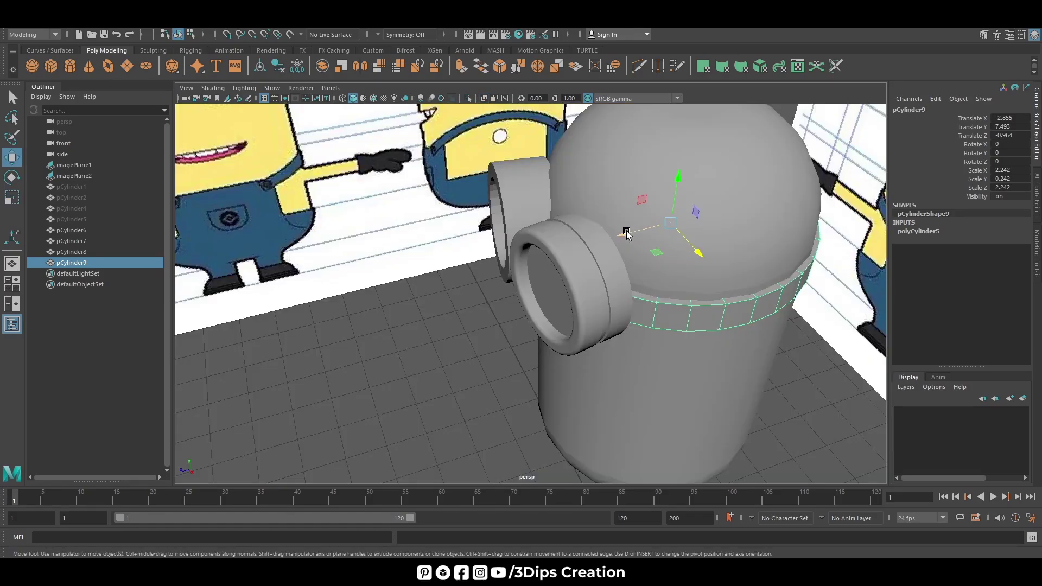
left_click_drag(627, 234, 237, 263)
left_click(928, 232)
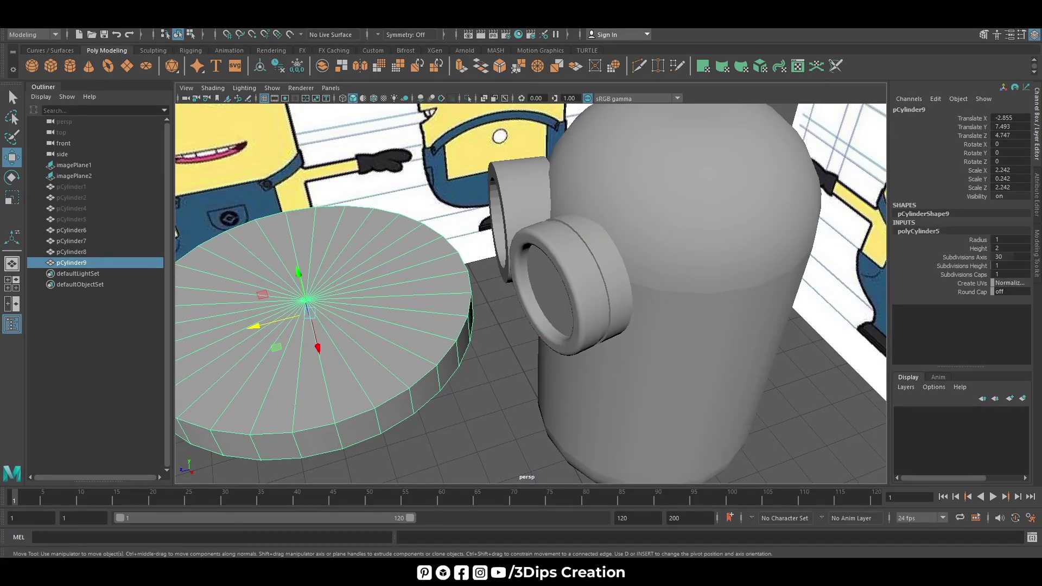
left_click_drag(998, 276, 544, 314, "ctrl")
left_click(380, 299)
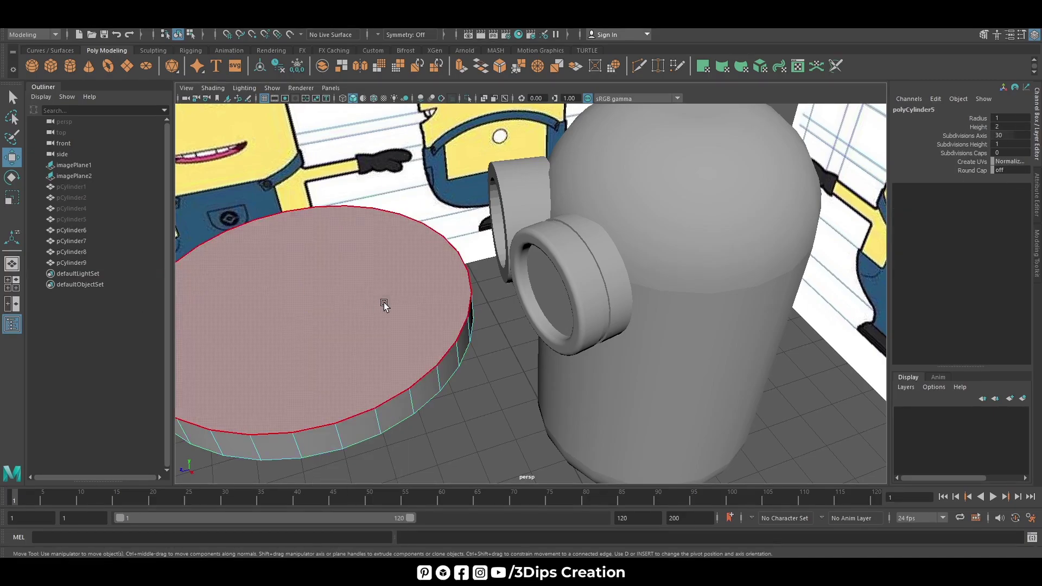
key("ctrl+e")
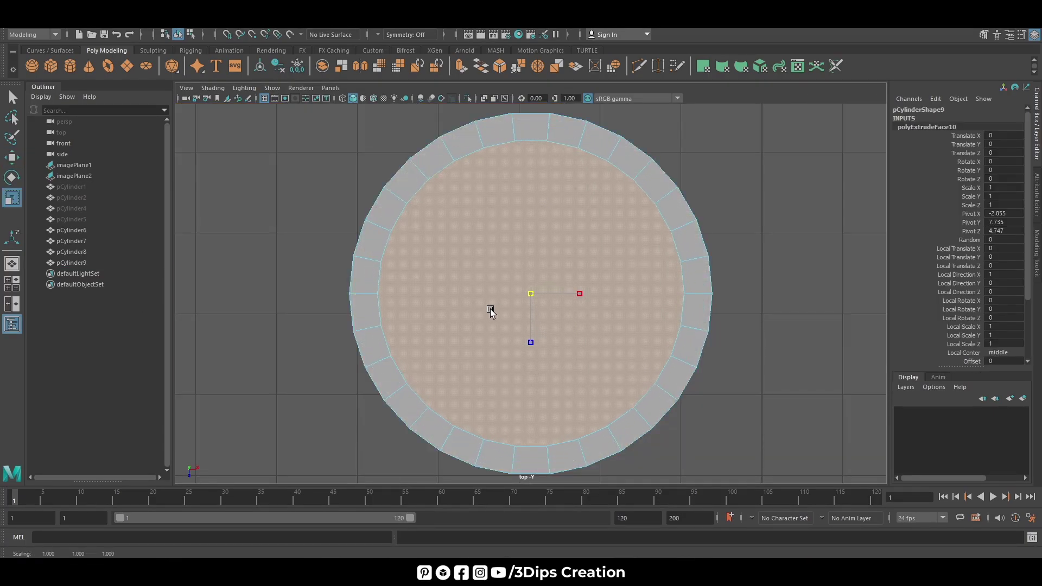
- Scale the extruded face inward and delete it, leaving an open ring
key("space")
key("space")
mouse_move(489, 336)
left_mouse_down("alt")
mouse_move(507, 319)
mouse_move(392, 242)
mouse_move(476, 217)
left_mouse_up("alt")
key("space")
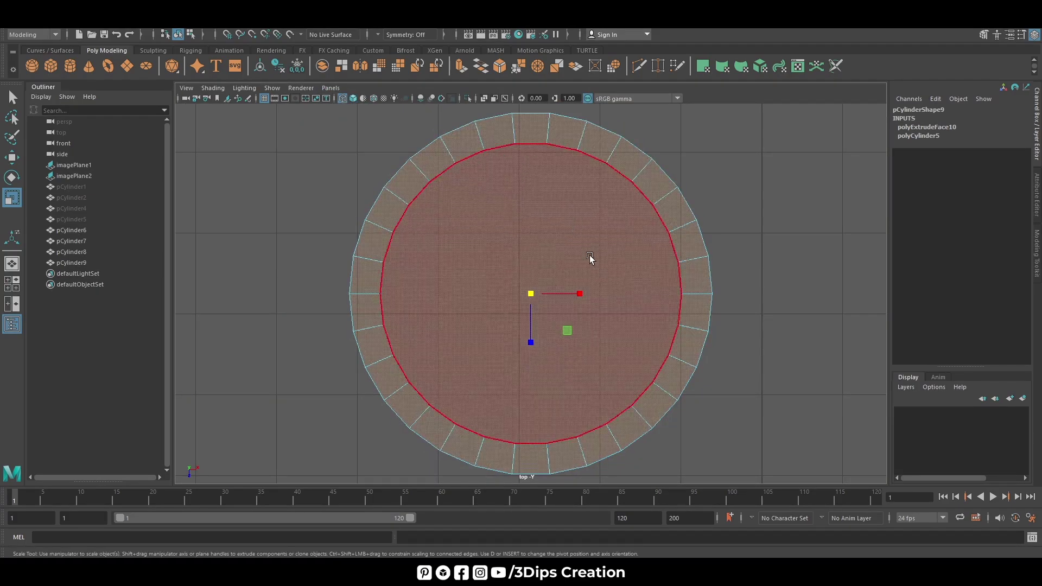
left_click_drag(533, 294, 488, 312, "shift")
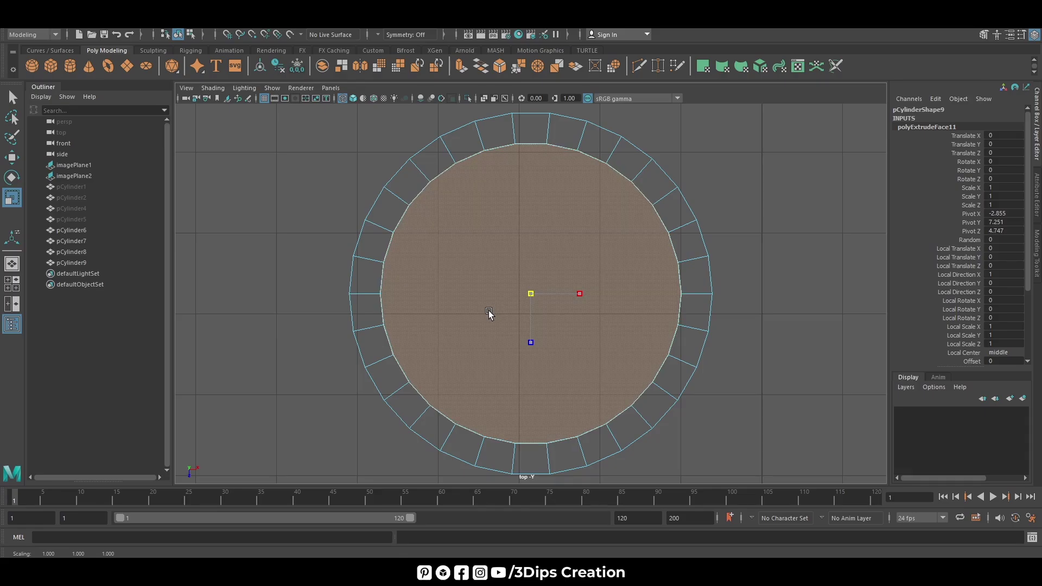
key("w")
key("space")
key("space")
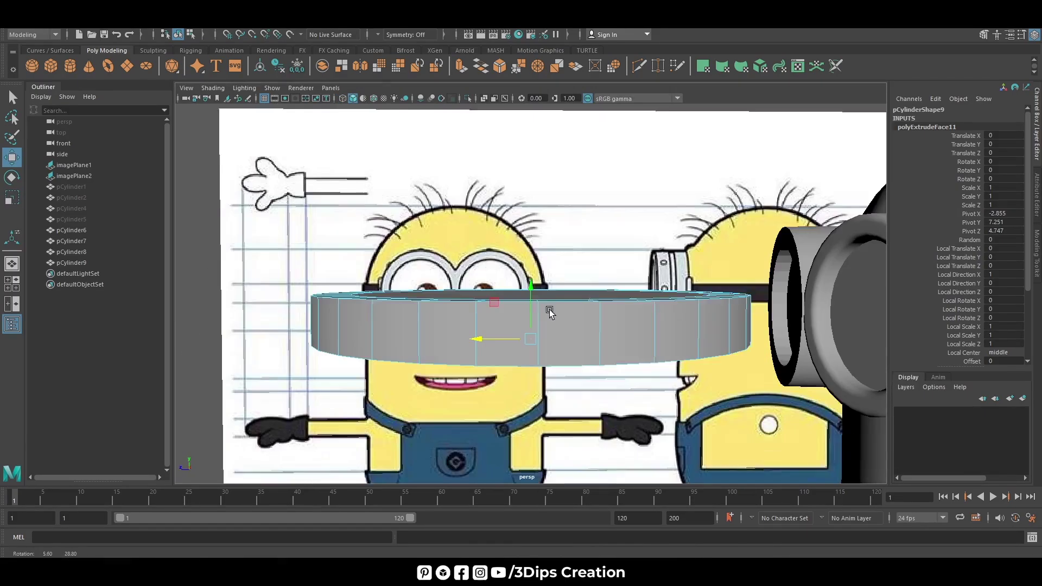
mouse_move(561, 287)
left_mouse_down("alt")
mouse_move(542, 228)
mouse_move(408, 253)
left_mouse_up("alt")
key("Delete")
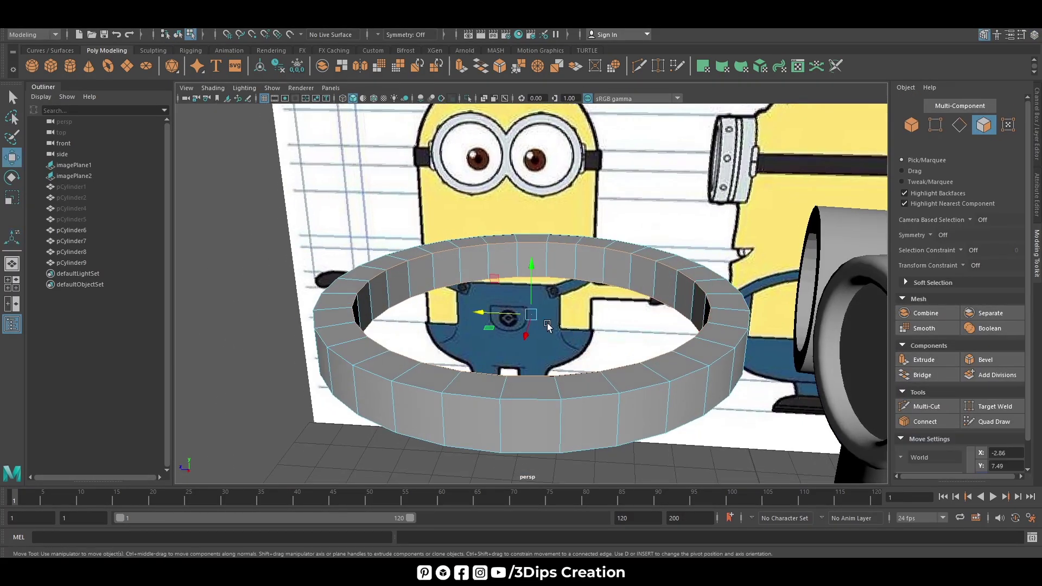
right_click_drag(408, 253, 450, 241)
- Raise the ring to Y 7.49 so it wraps around the minion's head
key("space")
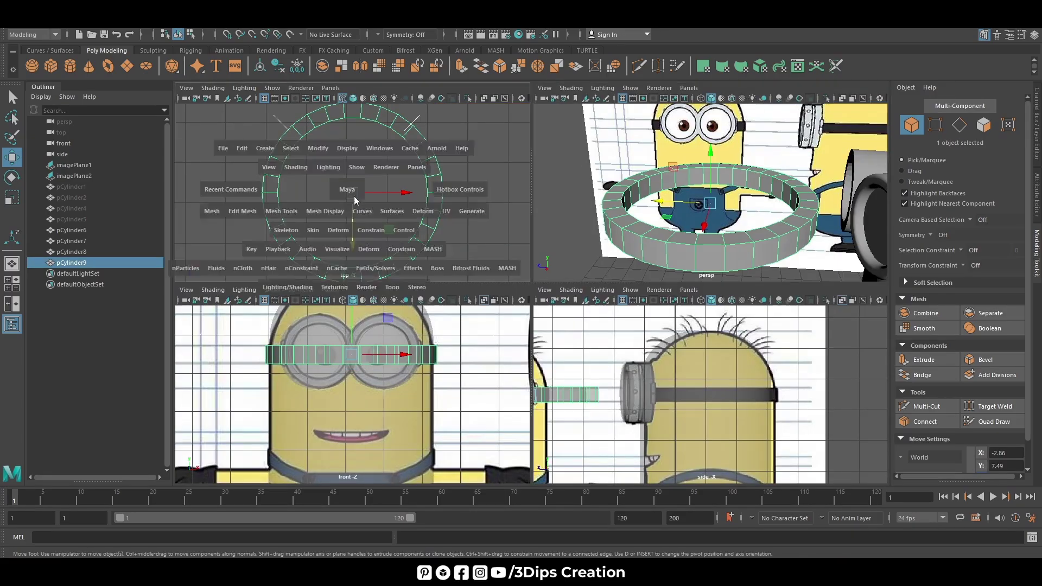
key("space")
scroll(533, 328, "down", 2)
left_click_drag(531, 353, 530, 210)
left_click(531, 300)
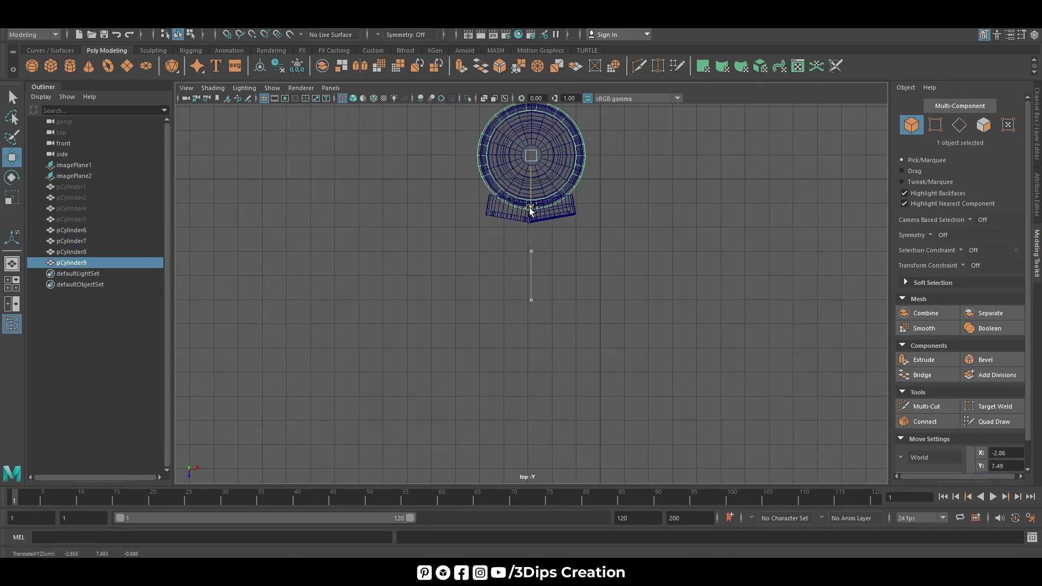
key("f")
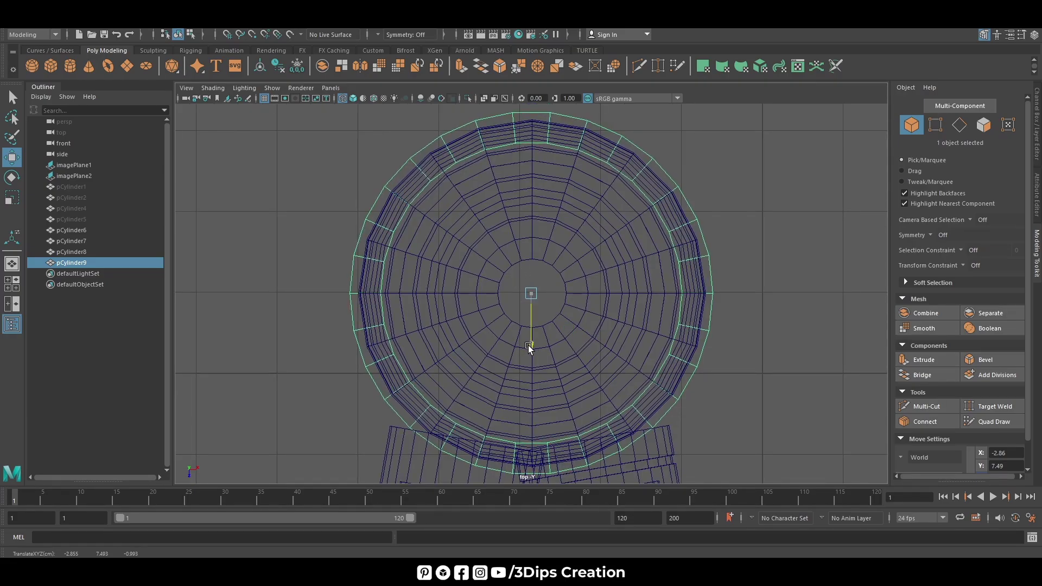
key("space")
key("space")
key("F11")
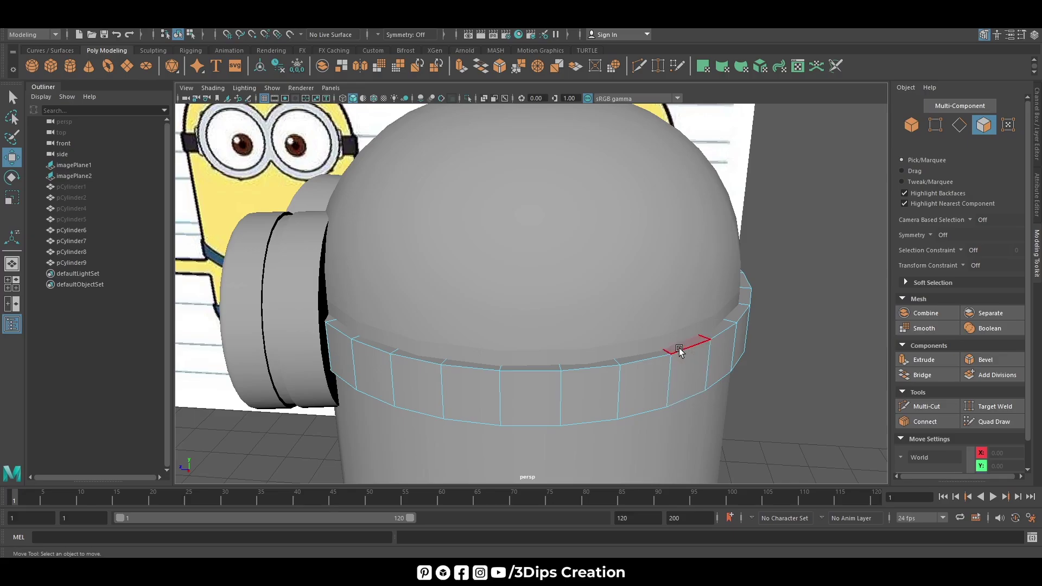
- Bevel the ring's top face loop with 2 segments (fraction 0.5)
left_click(679, 350)
double_click(624, 360)
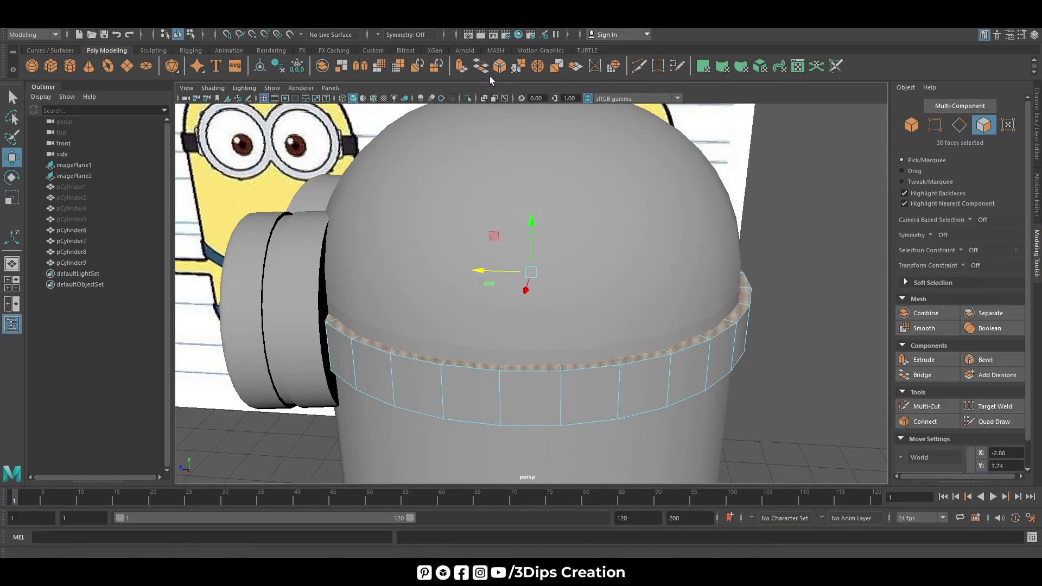
left_click(499, 66)
left_click(316, 324)
middle_click_drag(316, 325, 322, 325)
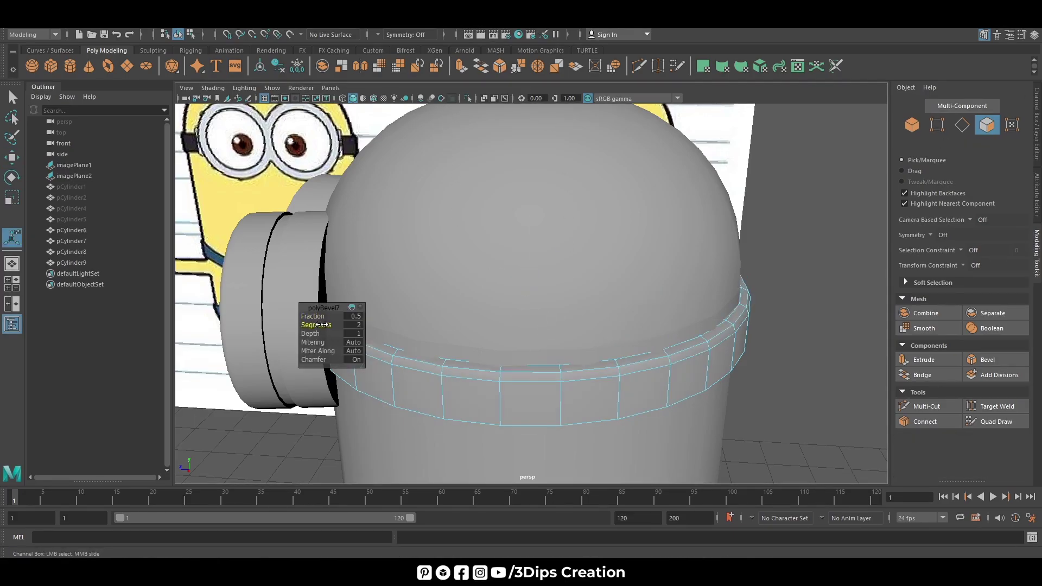
- Add a new cylinder, pCylinder10, and move it up beside the body
key("w")
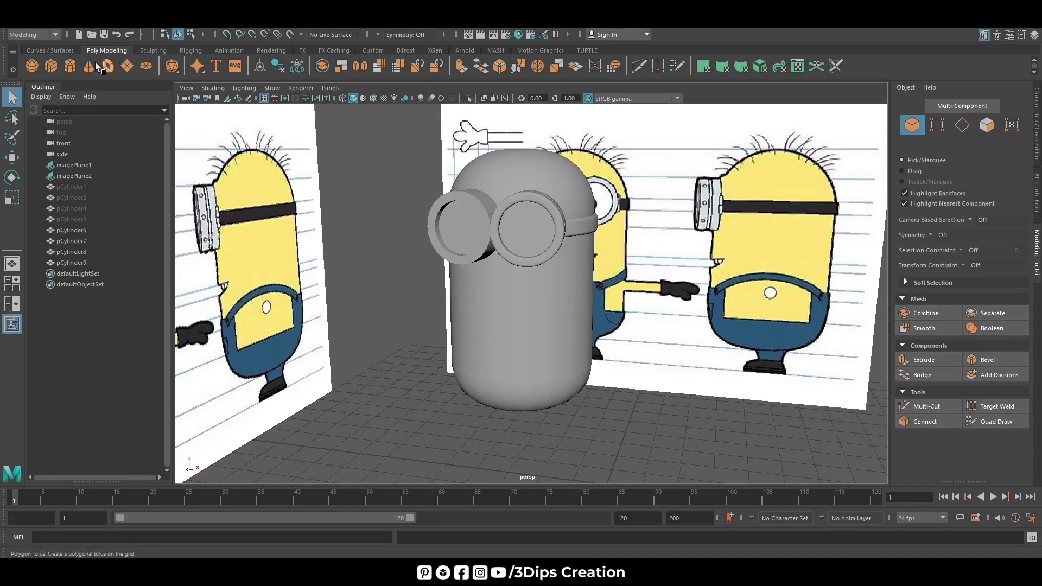
left_click(70, 66)
left_click_drag(606, 455, 609, 263)
- Lay the new cylinder horizontal with a Rotate Z of -90
key("w")
key("e")
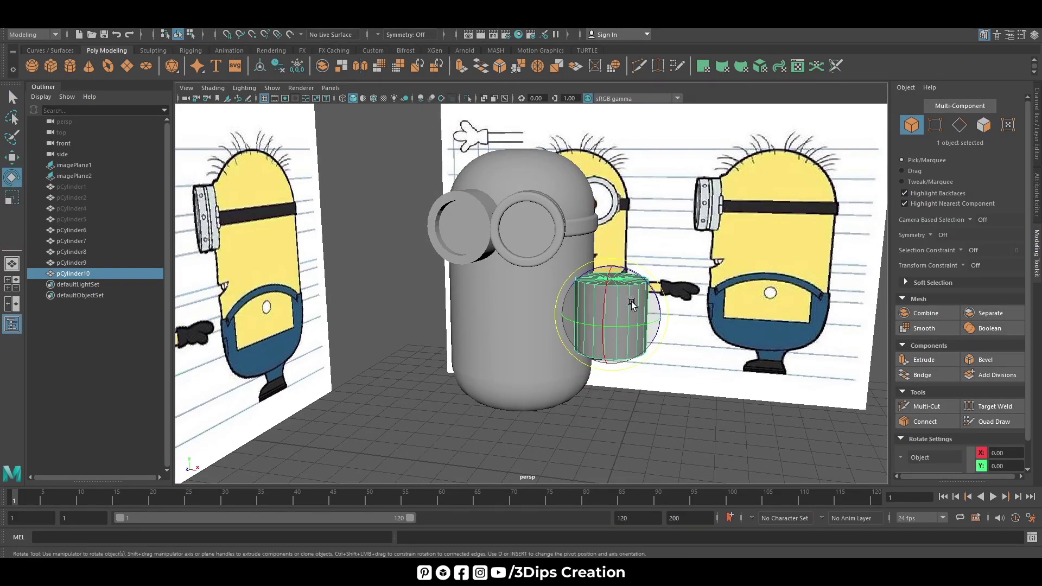
left_click_drag(631, 303, 608, 347)
left_click(1036, 125)
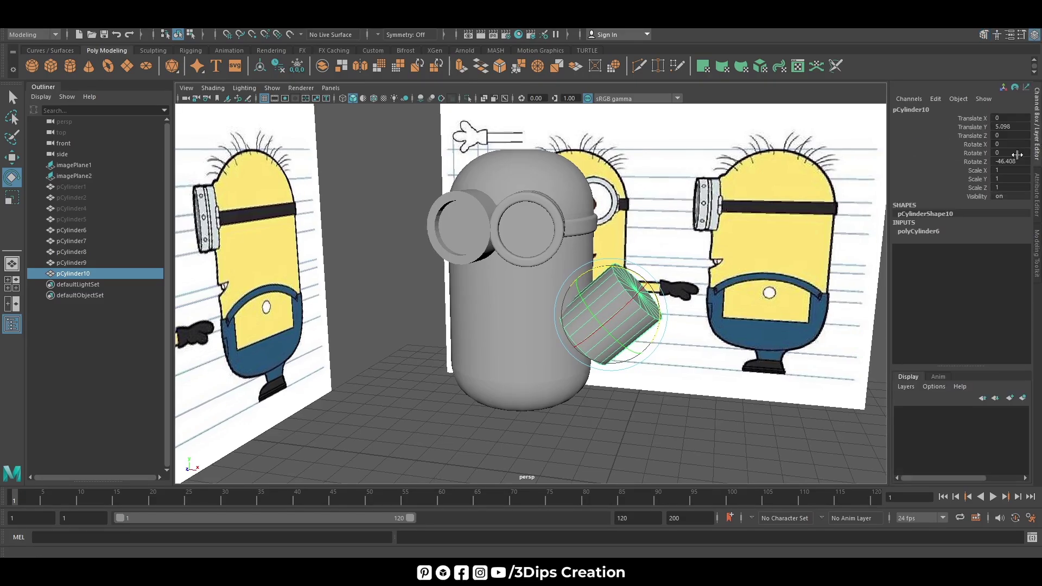
type("0")
key("Return")
key("w")
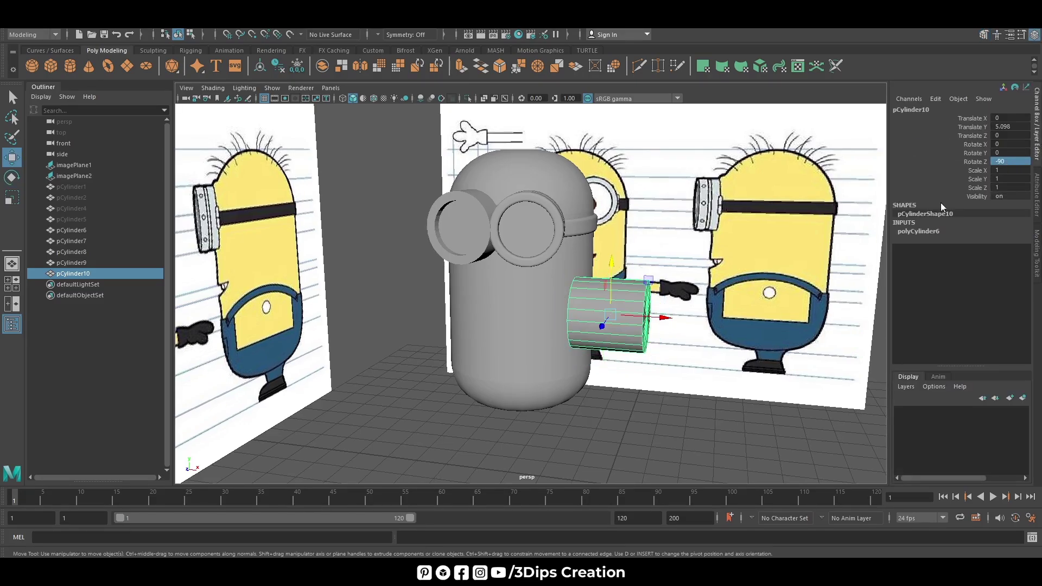
left_click(932, 233)
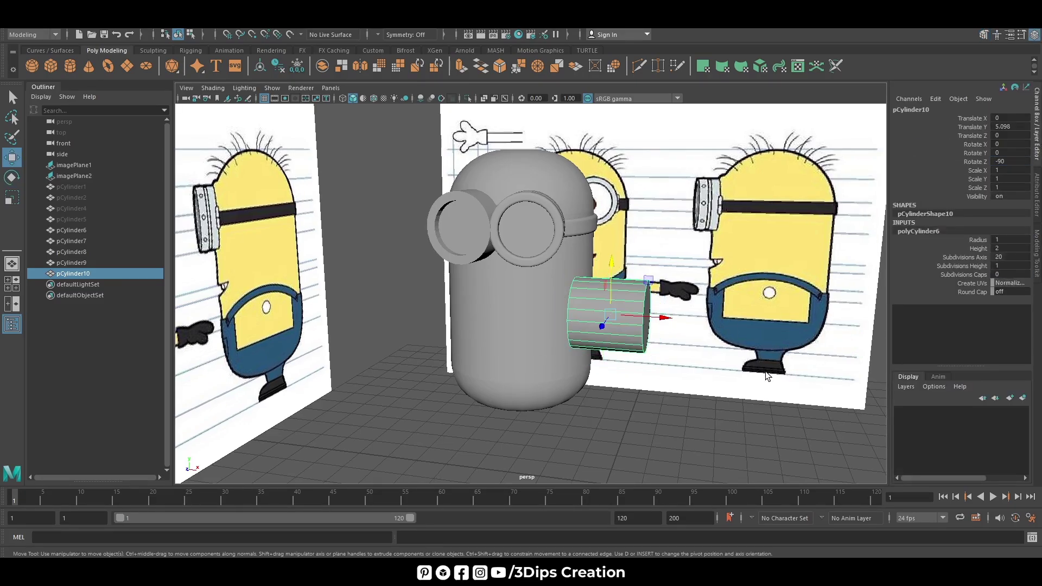
left_click_drag(767, 375, 605, 414, "alt")
- In front view, lower the cylinder to arm height (Y 4.29) and shrink it uniformly
key("space")
key("space")
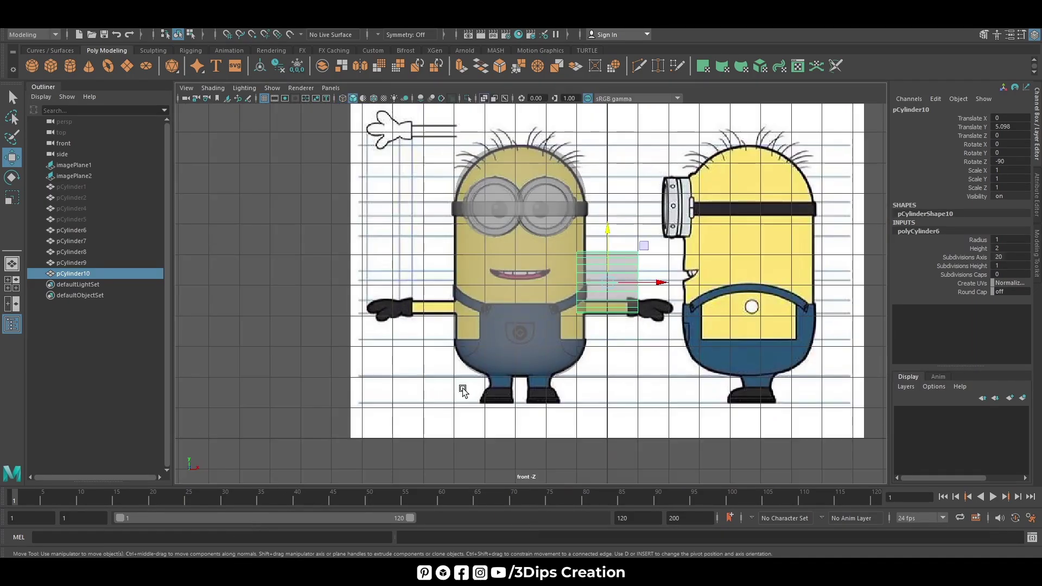
mouse_move(612, 230)
left_mouse_down()
mouse_move(609, 262)
mouse_move(608, 254)
left_mouse_up()
key("r")
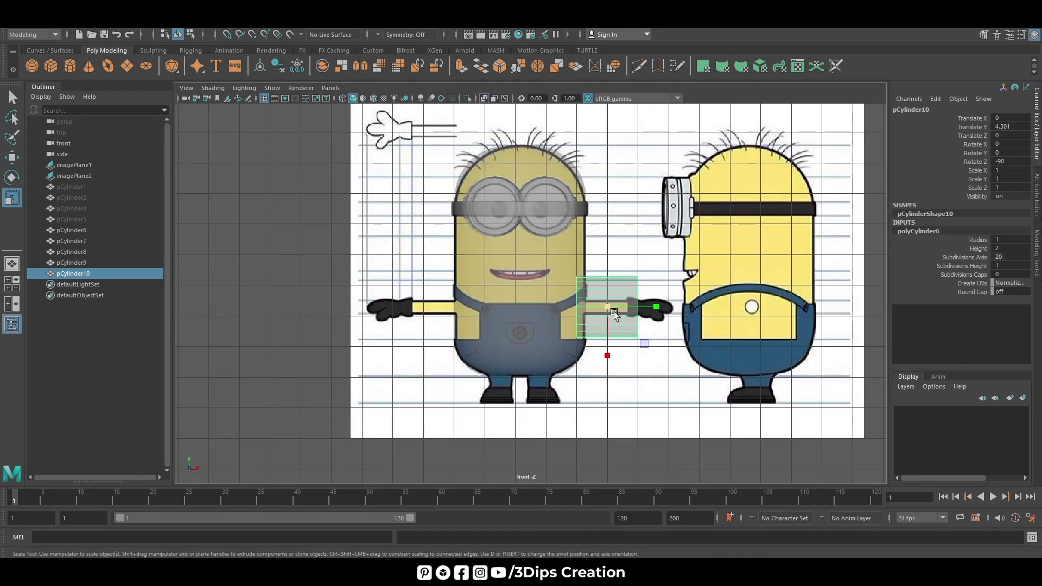
left_click_drag(607, 307, 568, 333)
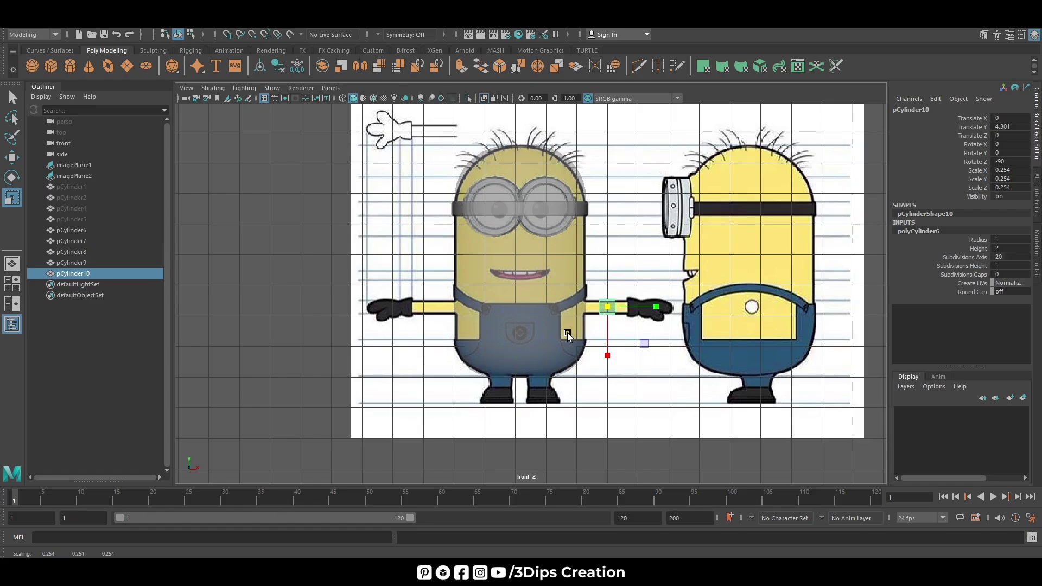
scroll(583, 326, "up", 1)
scroll(583, 327, "up", 2)
key("f")
scroll(598, 308, "down", 3)
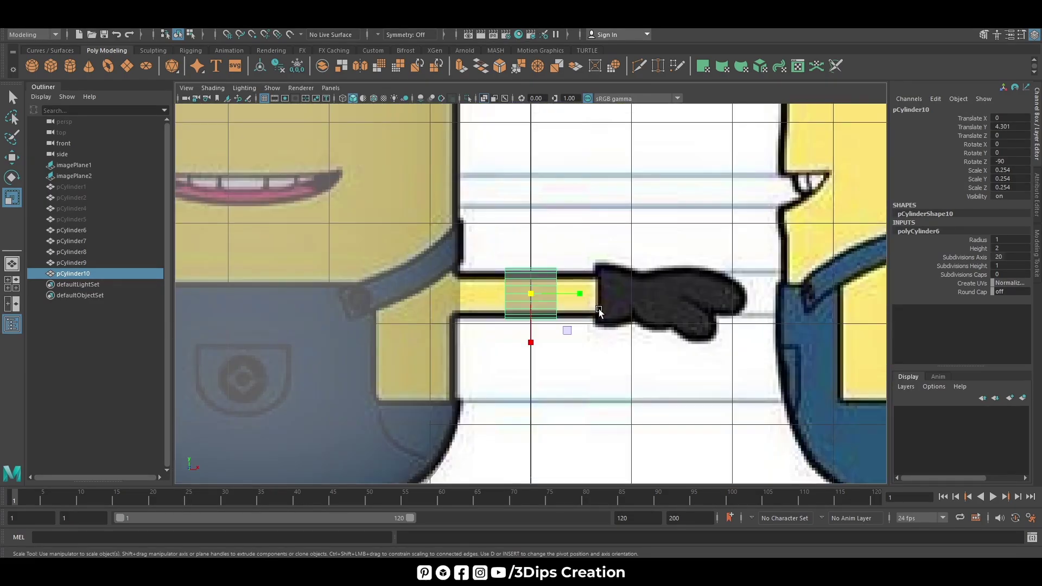
scroll(597, 308, "up", 2)
- Fine-tune the cylinder to about 0.238 scale, aligned over the drawn arm
left_click_drag(539, 294, 525, 295)
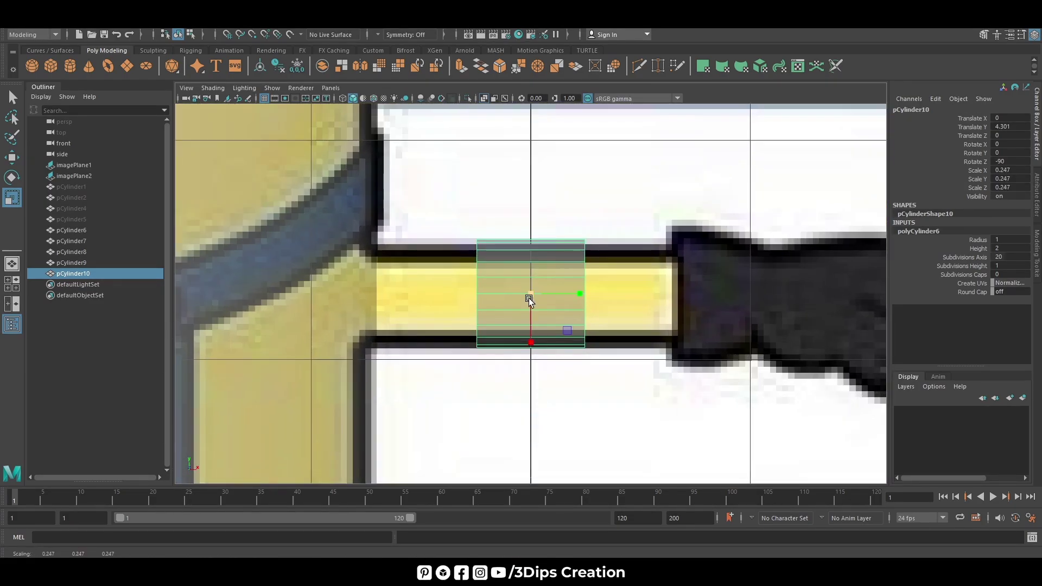
key("w")
left_click_drag(532, 242, 536, 243)
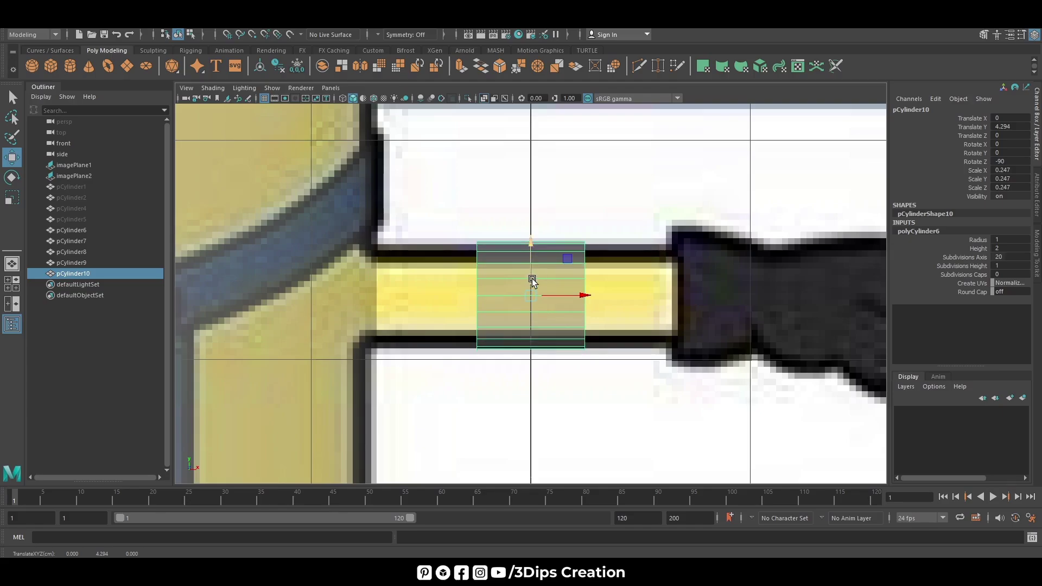
key("r")
left_click_drag(532, 293, 461, 295)
key("w")
scroll(428, 265, "up", 1)
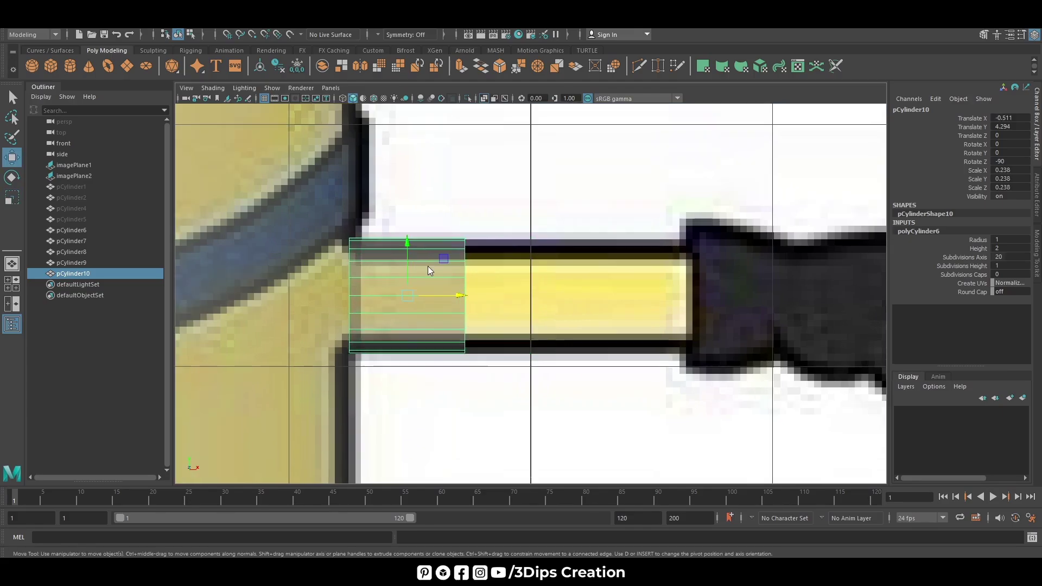
left_click(429, 294)
key("space")
key("space")
- Stretch the arm cylinder's end vertices out toward the glove
left_click(612, 361)
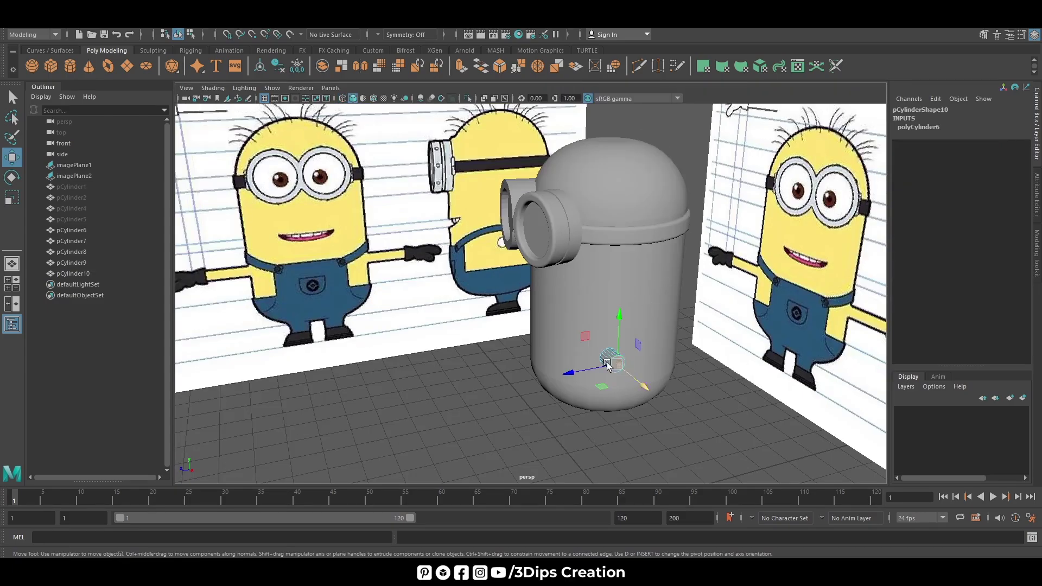
key("space")
key("space")
mouse_move(525, 295)
left_mouse_down()
mouse_move(801, 321)
mouse_move(743, 343)
left_mouse_up()
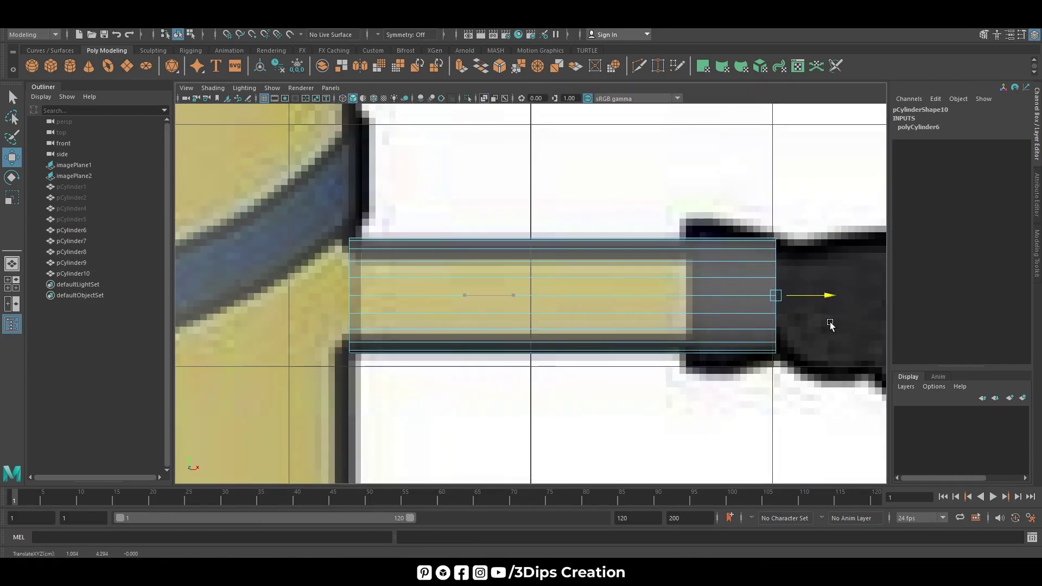
scroll(743, 343, "down", 8)
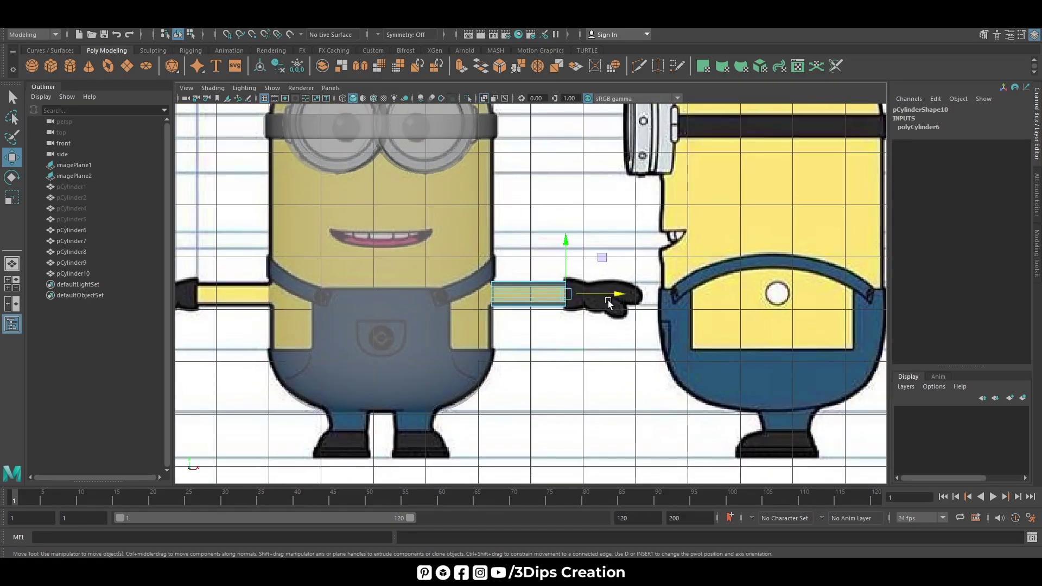
scroll(606, 304, "down", 3)
scroll(588, 344, "down", 2)
scroll(553, 325, "up", 1)
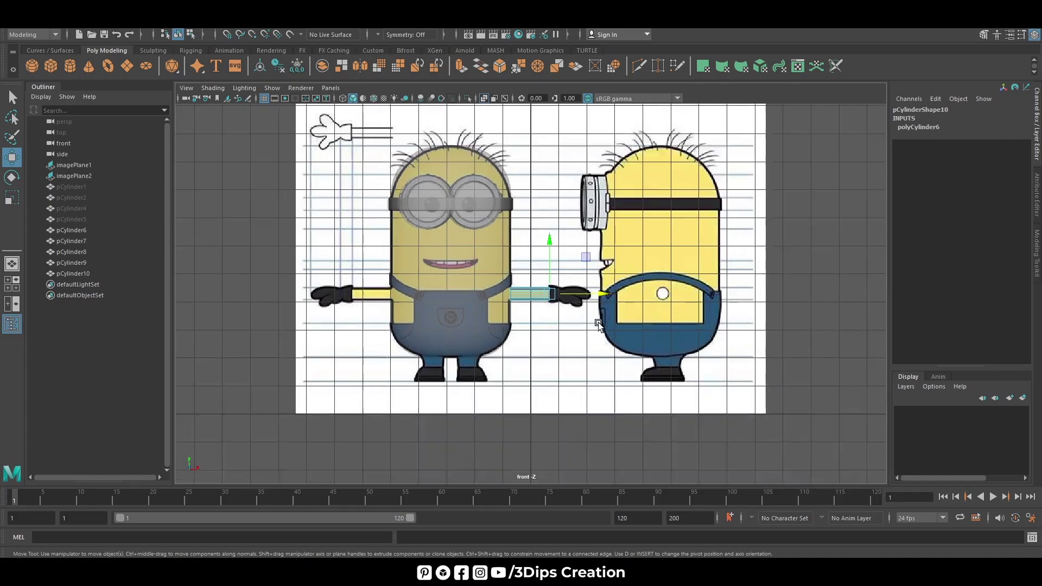
scroll(551, 326, "up", 2)
- Move the arm cylinder across and line it up against the raised glove
right_click_drag(559, 295, 590, 261)
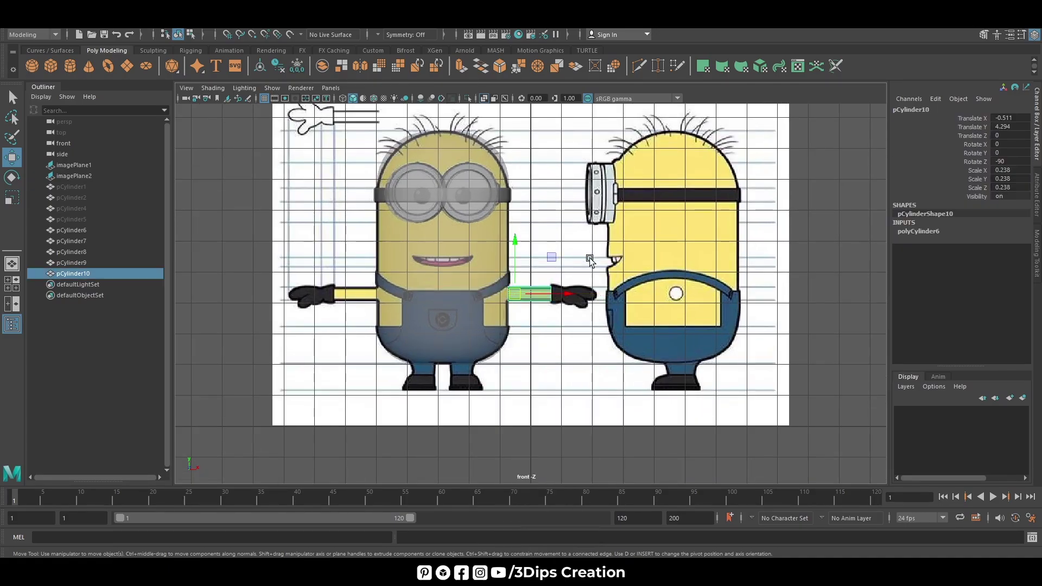
mouse_move(570, 296)
left_mouse_down()
mouse_move(389, 263)
mouse_move(375, 70)
left_mouse_up()
key("f")
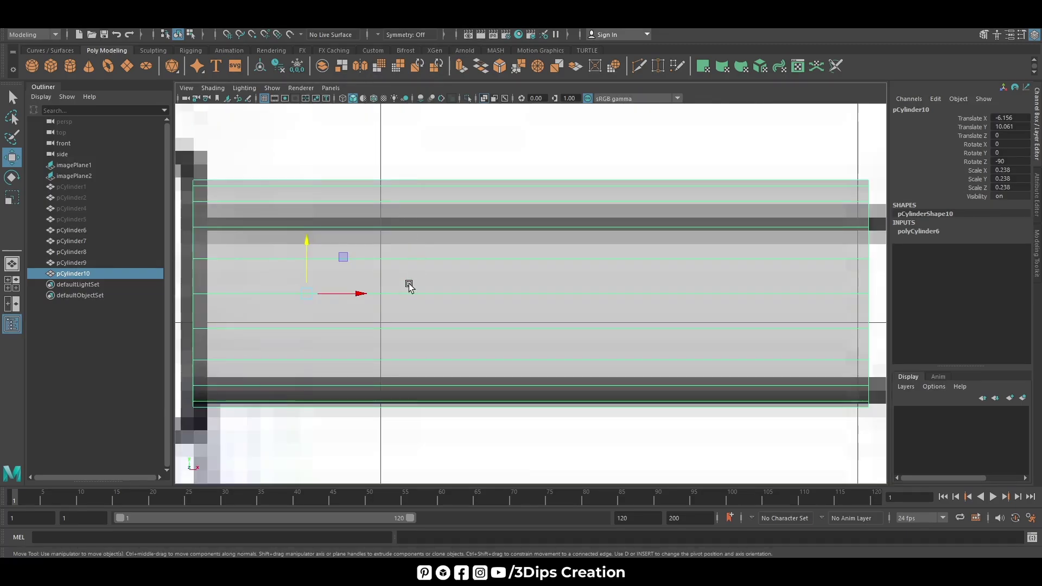
scroll(438, 330, "down", 5)
scroll(552, 296, "down", 3)
left_click_drag(559, 296, 556, 295)
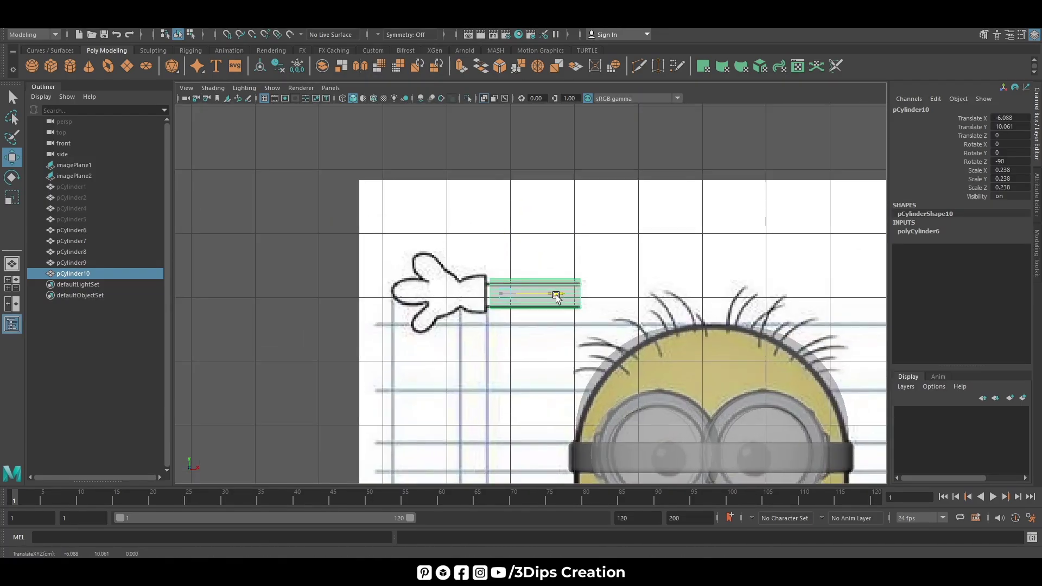
left_click_drag(506, 243, 505, 245)
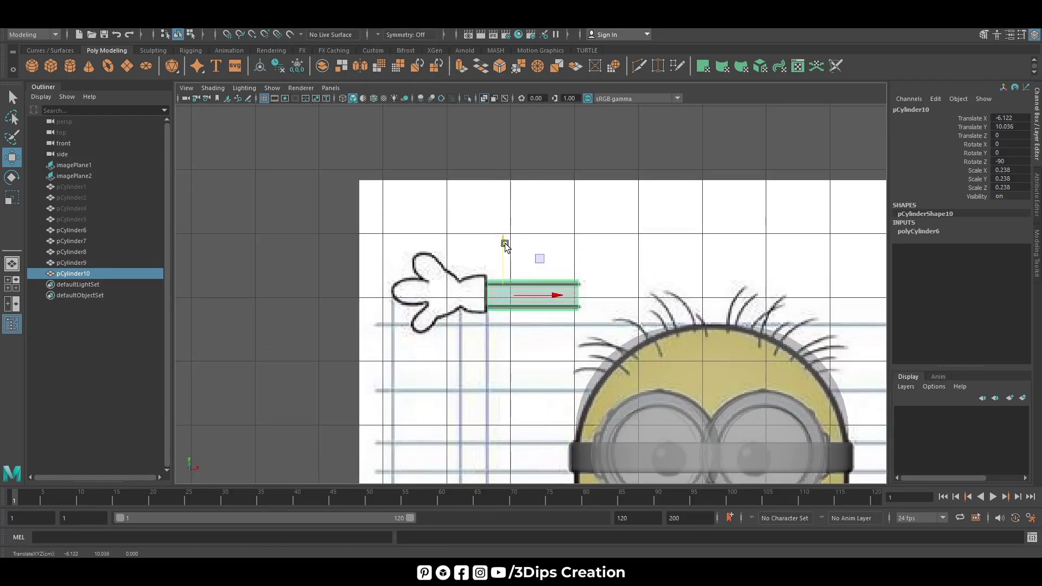
- Adjust its right end, then clone it as pCylinder11 onto the glove's wrist at X -7.626
right_click_drag(510, 294, 483, 295)
mouse_move(565, 274)
left_mouse_down()
mouse_move(587, 297)
mouse_move(635, 298)
left_mouse_up()
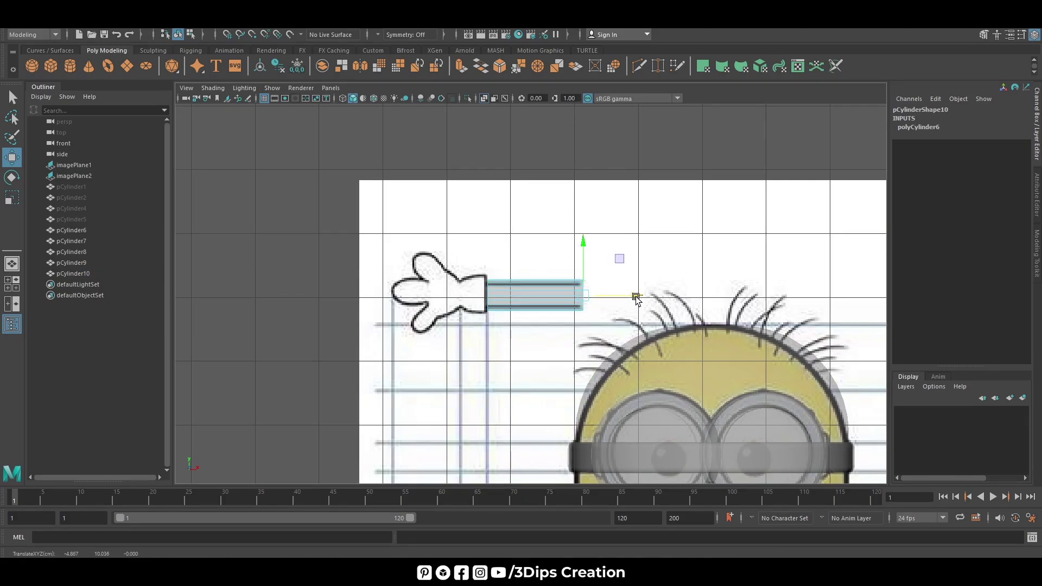
right_click_drag(545, 291, 593, 260)
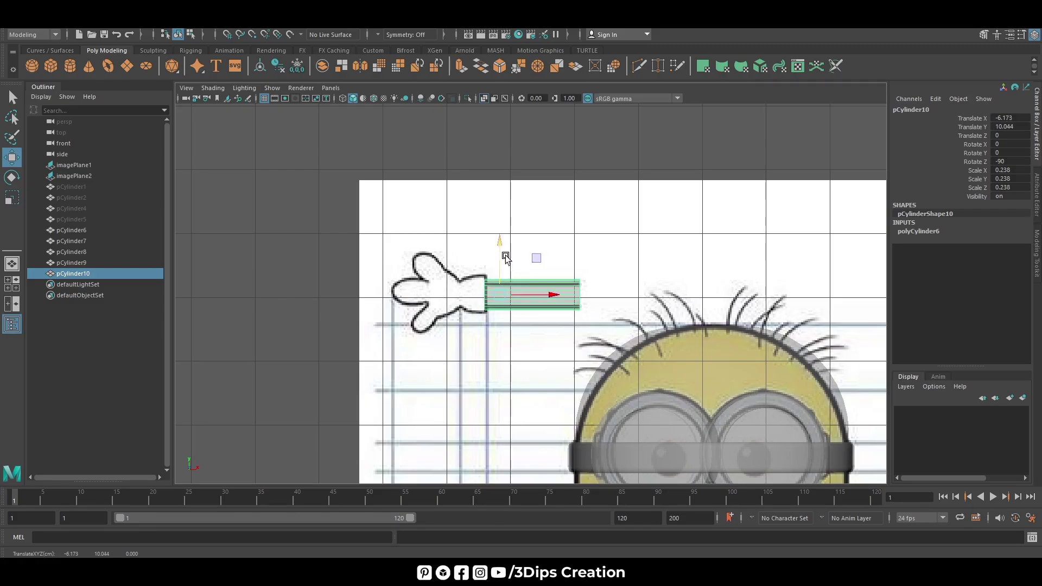
left_click_drag(552, 298, 457, 302, "shift")
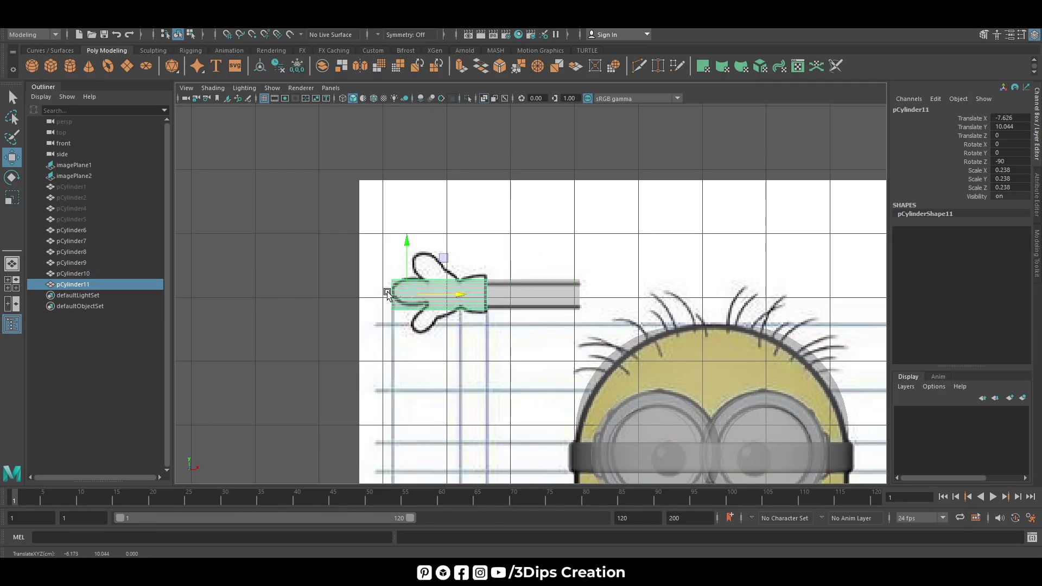
- Shorten the wrist cylinder's vertices into a narrow cuff and resize its selected end
right_click_drag(388, 294, 375, 312)
key("space")
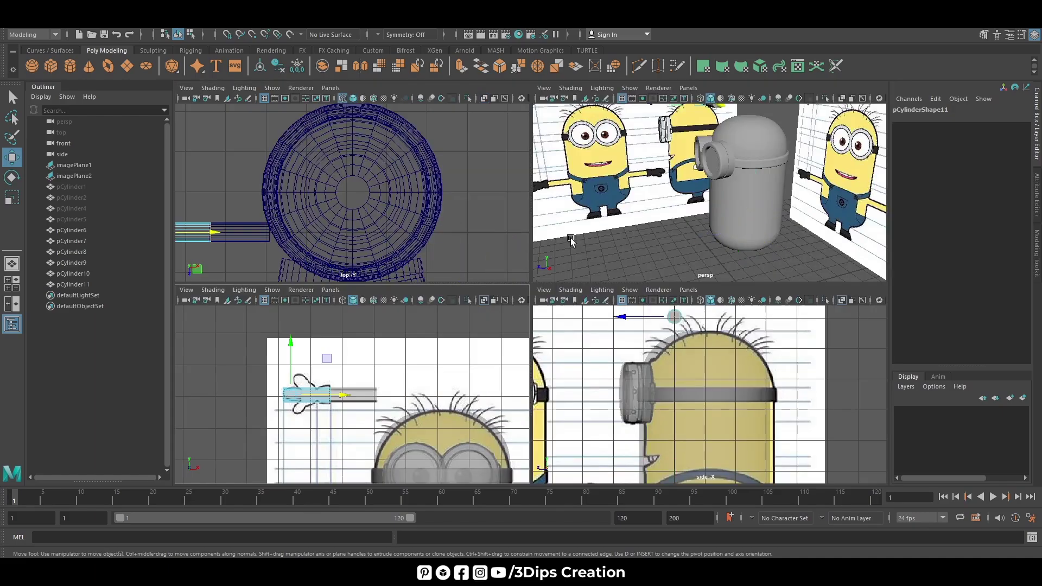
key("space")
mouse_move(433, 237)
left_mouse_down("alt")
mouse_move(543, 249)
mouse_move(488, 326)
left_mouse_up("alt")
key("space")
key("space")
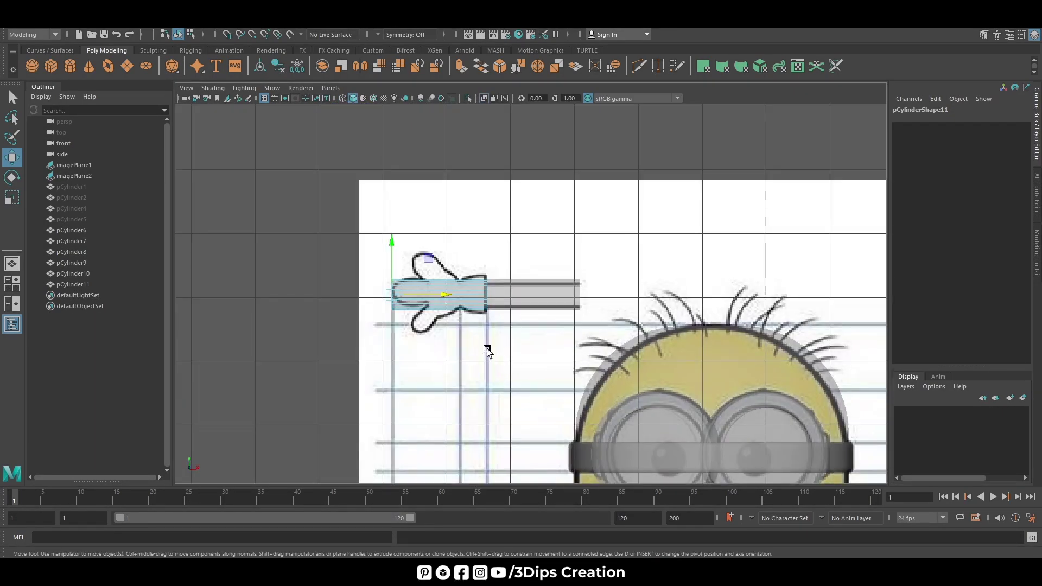
left_click_drag(445, 296, 507, 309)
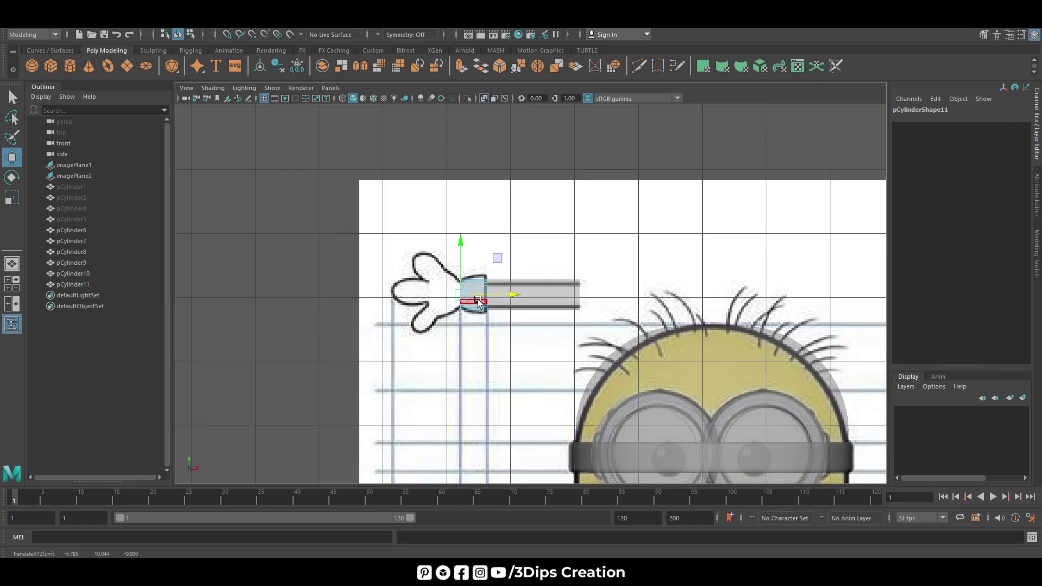
scroll(478, 302, "up", 4)
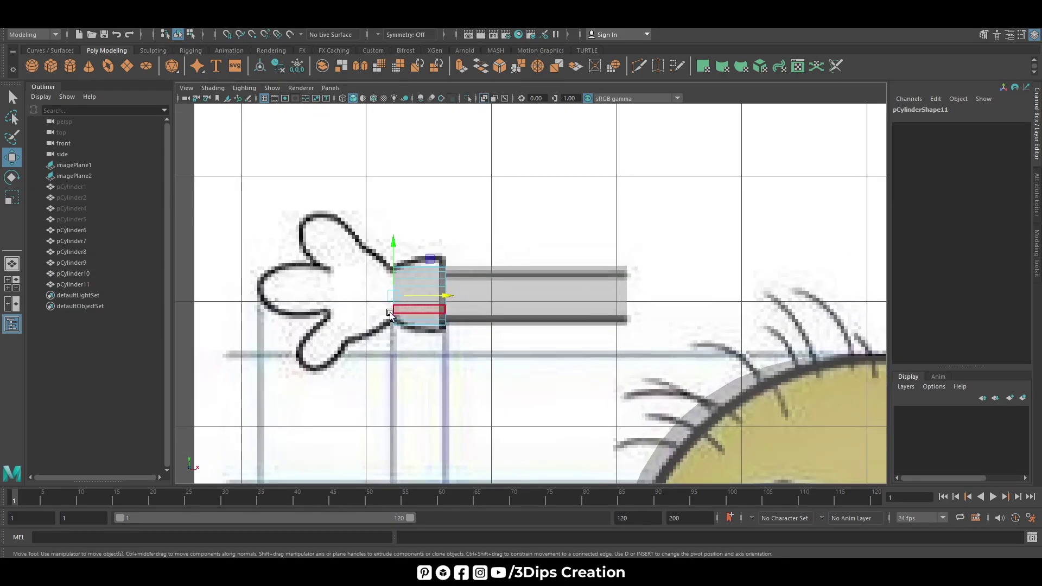
key("r")
left_click_drag(391, 302, 391, 297)
left_click_drag(400, 300, 391, 300)
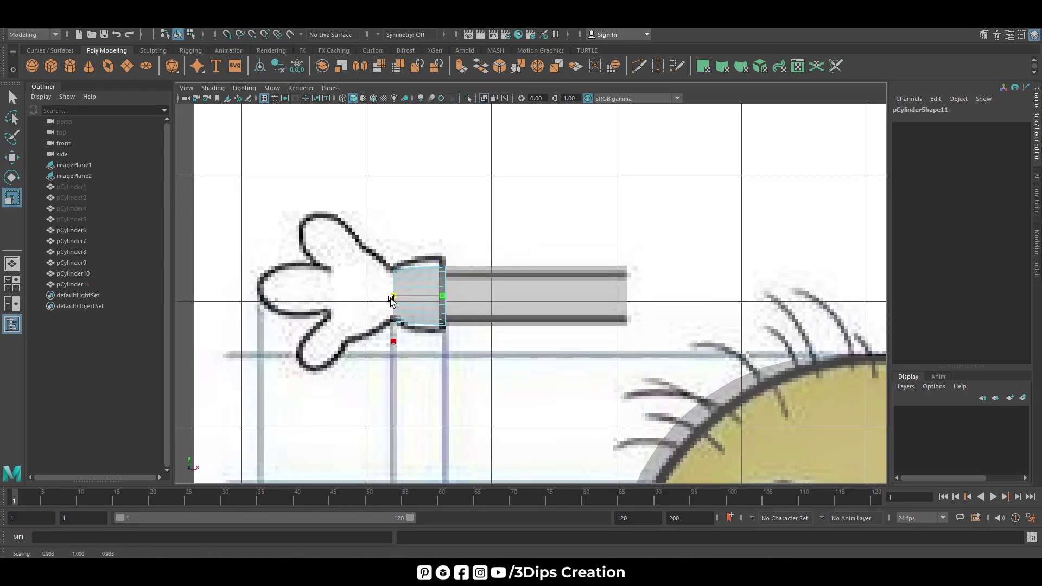
- Widen the cuff's glove-side end so it flares out toward the glove
key("space")
key("space")
left_click_drag(510, 304, 523, 314, "alt")
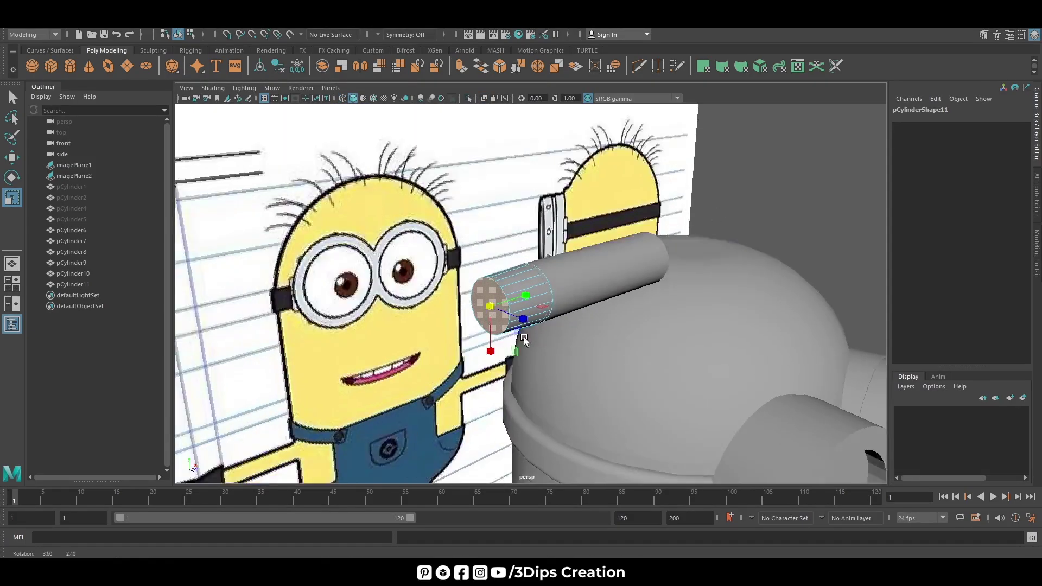
scroll(522, 313, "up", 3)
key("space")
key("space")
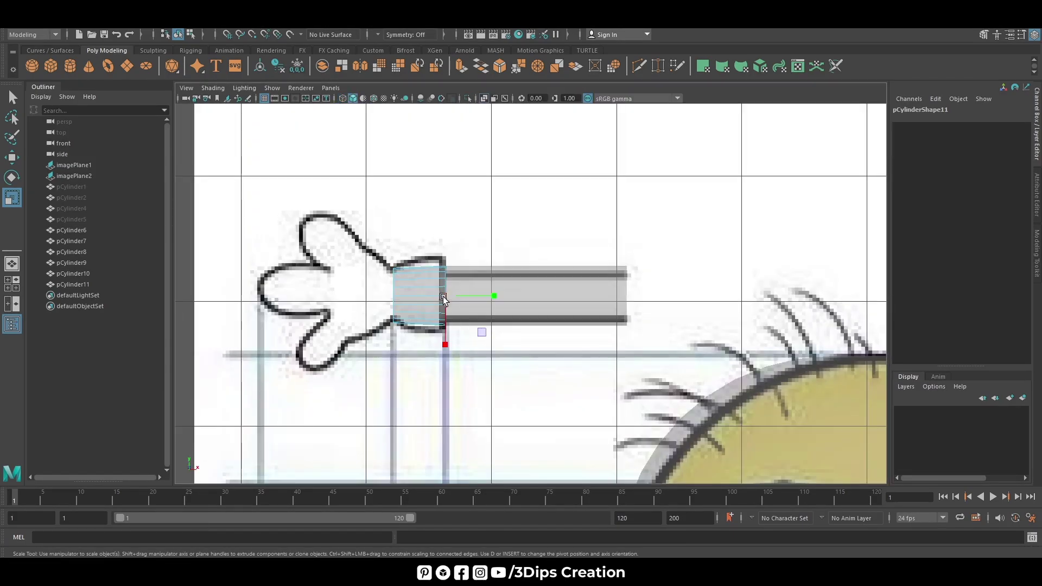
left_click_drag(444, 295, 460, 289)
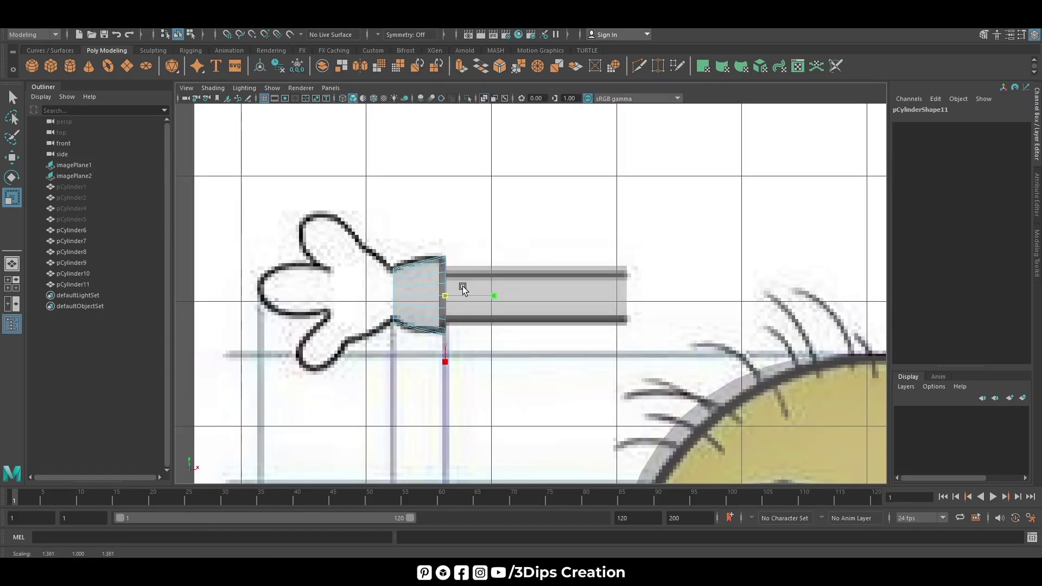
- Center the cuff's pivot, nudge it slightly left, and bevel its edges
key("w")
right_click_drag(423, 277, 482, 253)
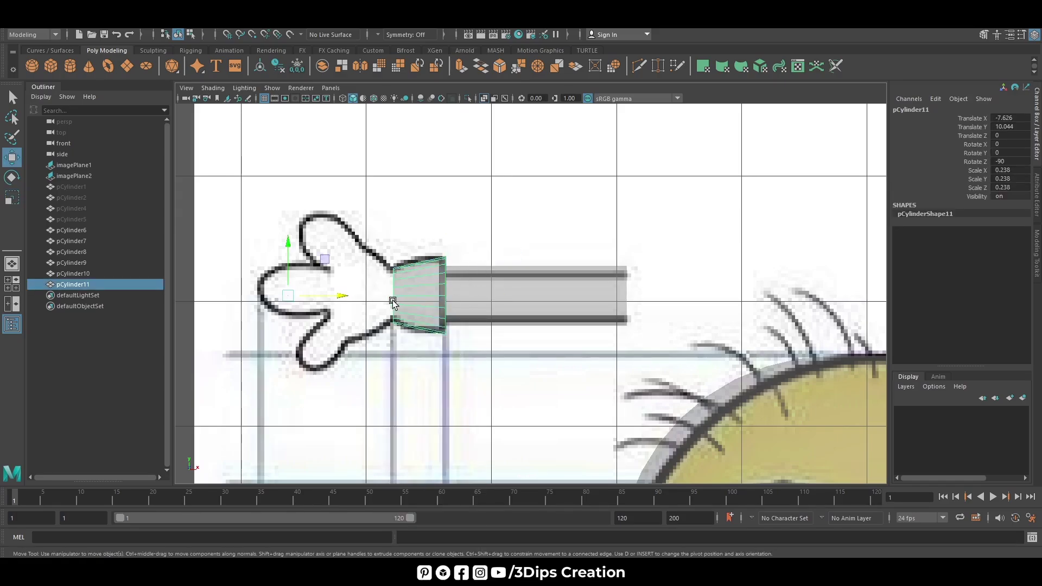
left_click(261, 67)
left_click_drag(472, 298, 456, 308)
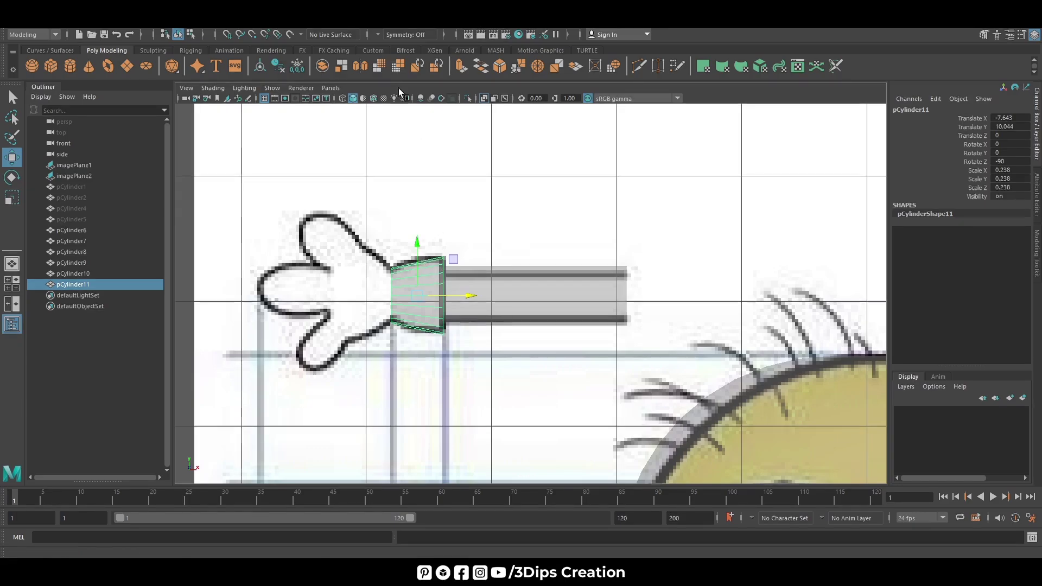
left_click(502, 61)
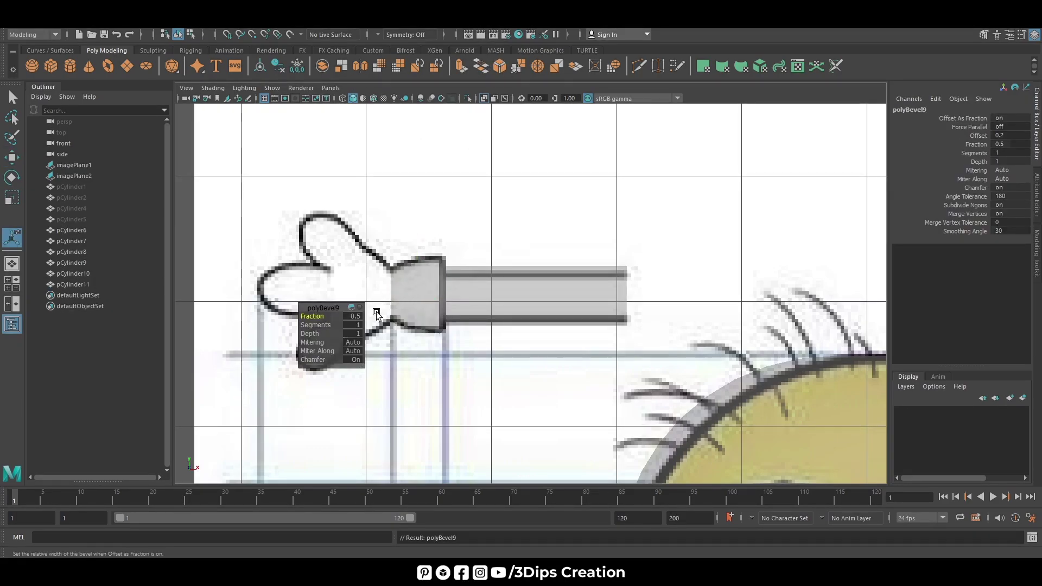
left_click(460, 344)
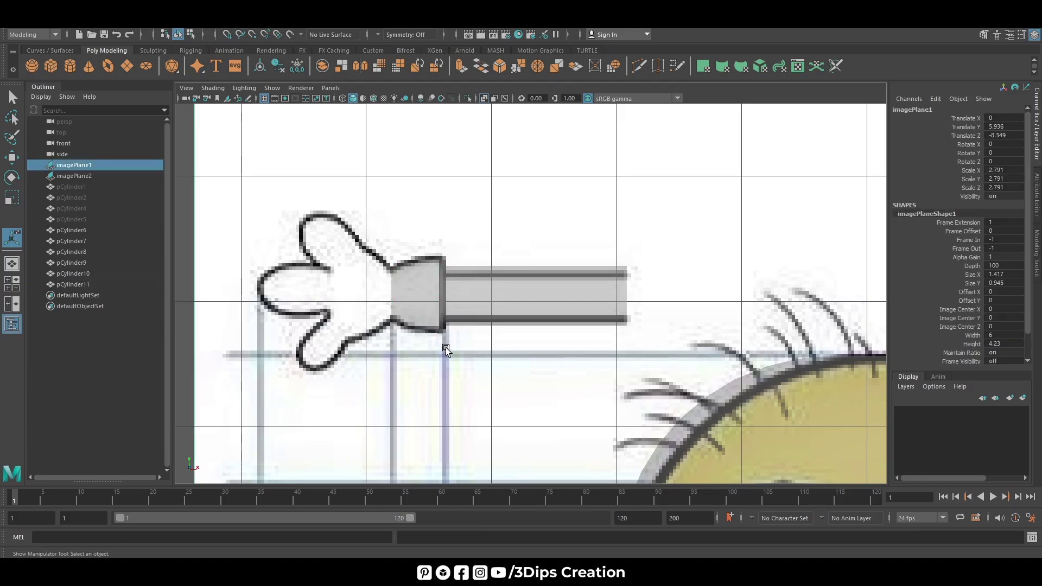
left_click(431, 298)
- Check the bevelled cuff against the glove reference from the perspective and side views
key("space")
key("space")
mouse_move(511, 341)
left_mouse_down("alt")
mouse_move(432, 344)
mouse_move(716, 335)
left_mouse_up("alt")
key("space")
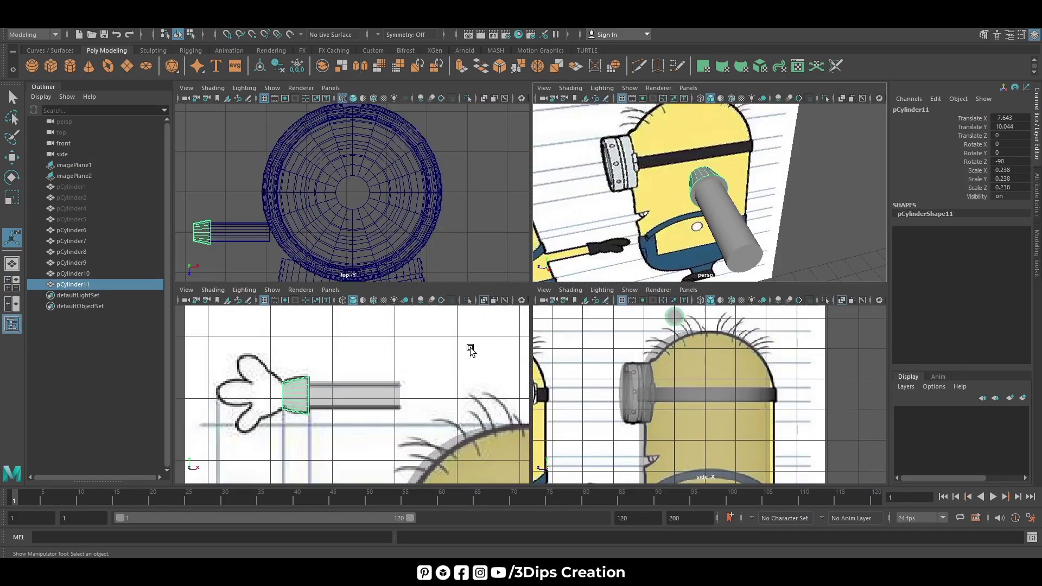
key("space")
key("space")
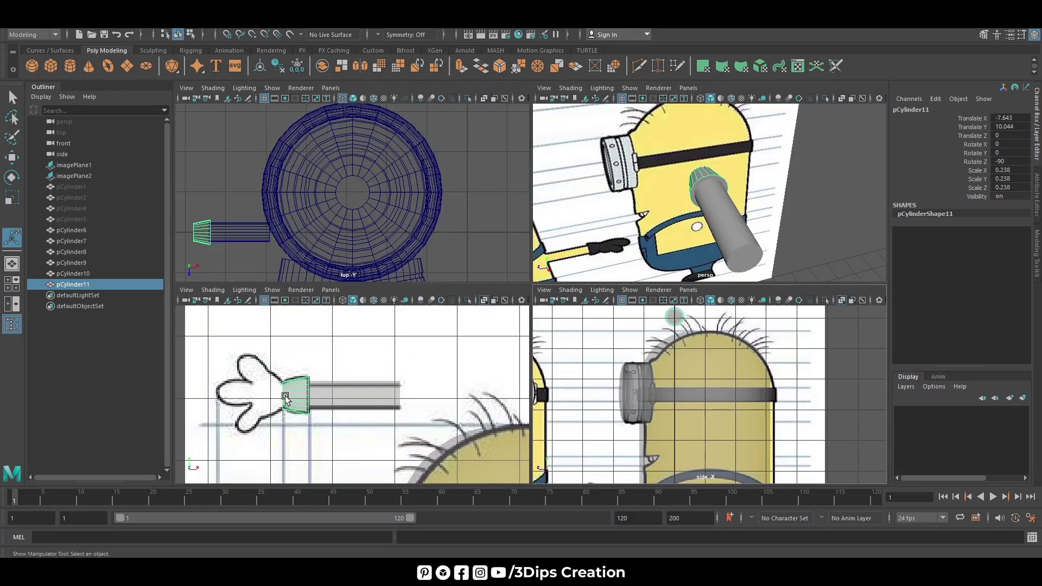
scroll(679, 396, "up", 5)
key("space")
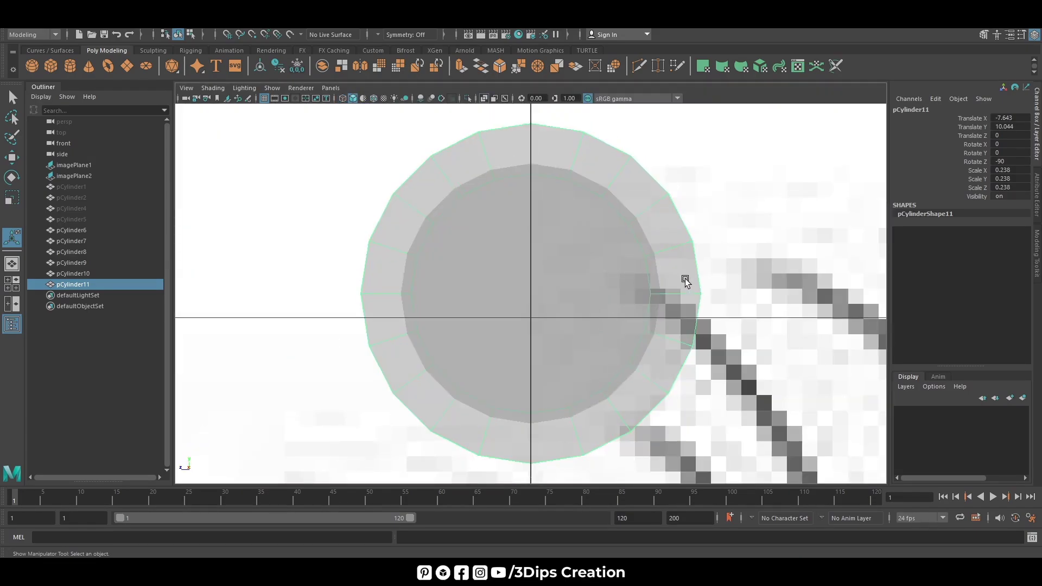
key("space")
key("space")
scroll(415, 328, "up", 2)
scroll(407, 326, "up", 1)
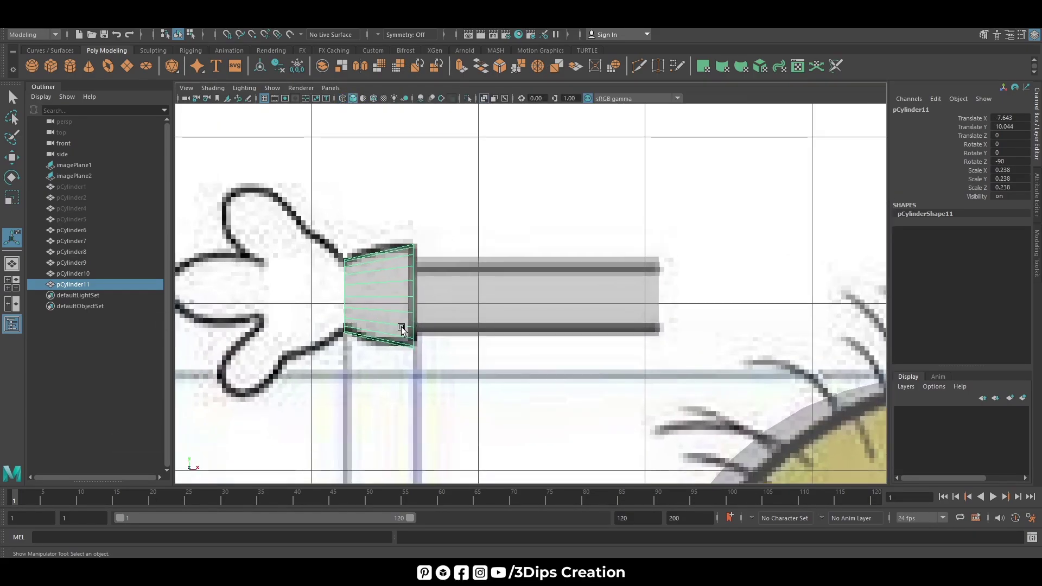
middle_click_drag(401, 326, 533, 214, "alt")
left_click(467, 286)
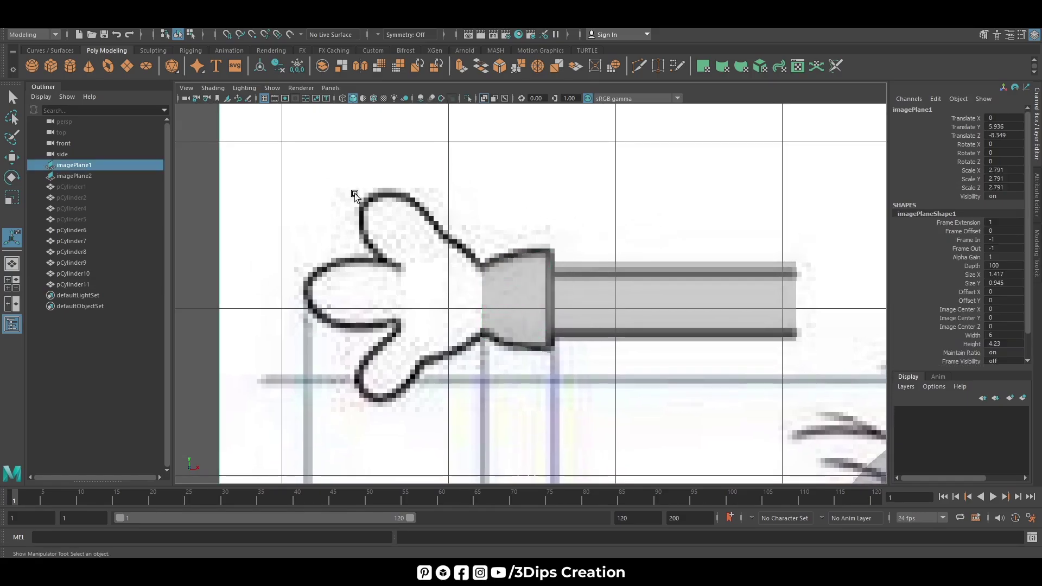
left_click(654, 291)
- Clone the arm cylinder onto the glove and size it to finger length and thickness
key("w")
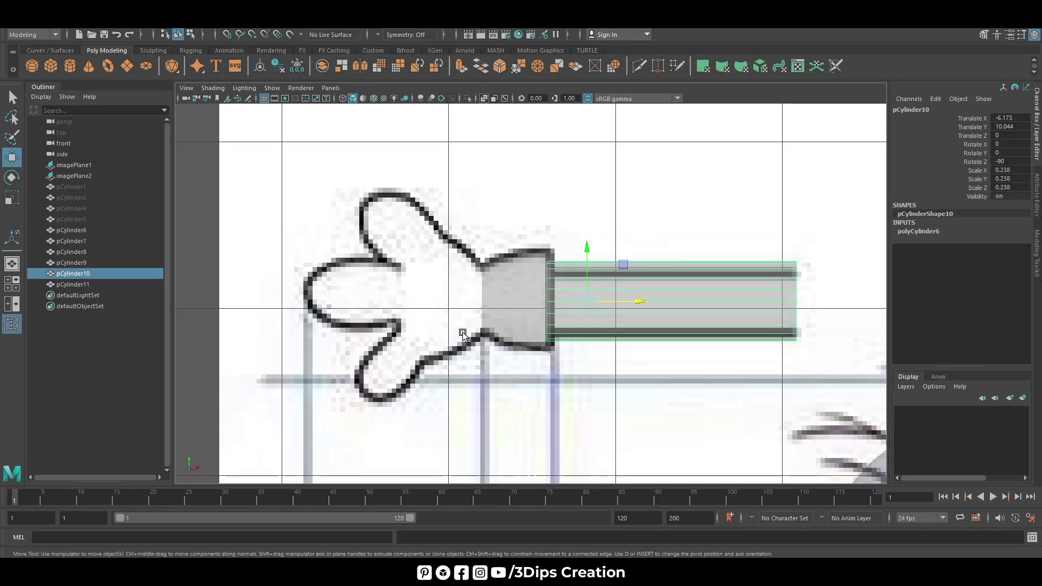
mouse_move(635, 307)
left_mouse_down("shift")
mouse_move(465, 324)
mouse_move(407, 317)
left_mouse_up("shift")
key("r")
key("w")
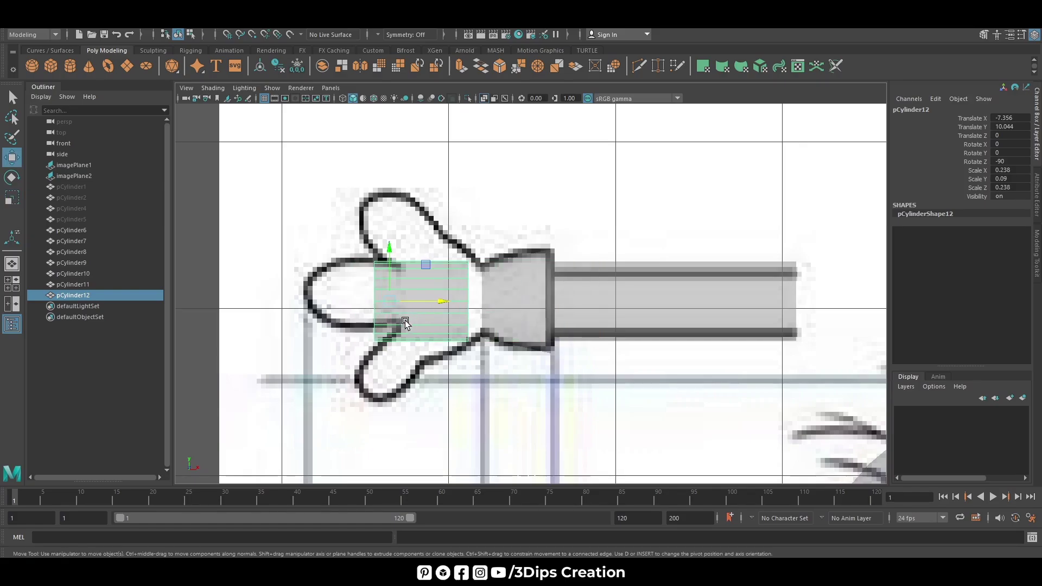
mouse_move(391, 253)
left_mouse_down()
mouse_move(404, 190)
mouse_move(388, 246)
left_mouse_up()
key("r")
left_click_drag(389, 291, 371, 310)
key("w")
left_click_drag(391, 235, 391, 239)
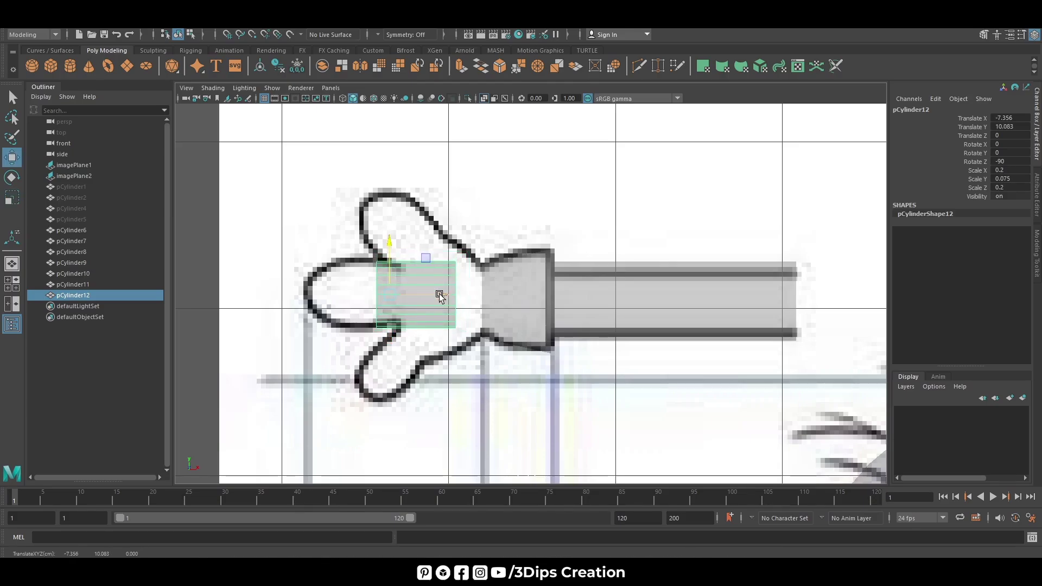
left_click_drag(440, 296, 398, 304)
- Fine-tune the finger cylinder's scale and position to align with the reference finger
left_click_drag(349, 237, 352, 244)
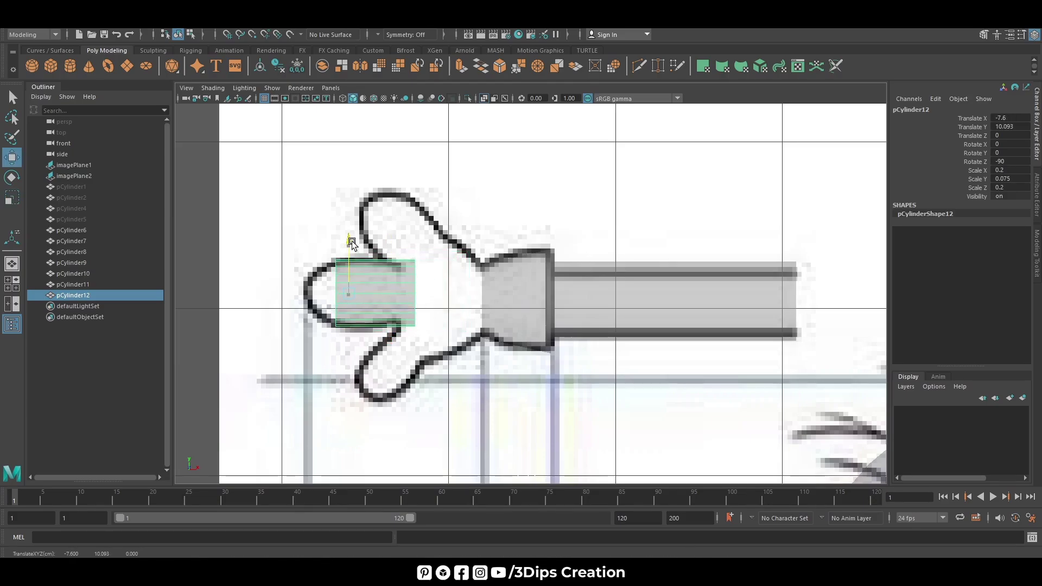
key("r")
left_click_drag(348, 294, 344, 295)
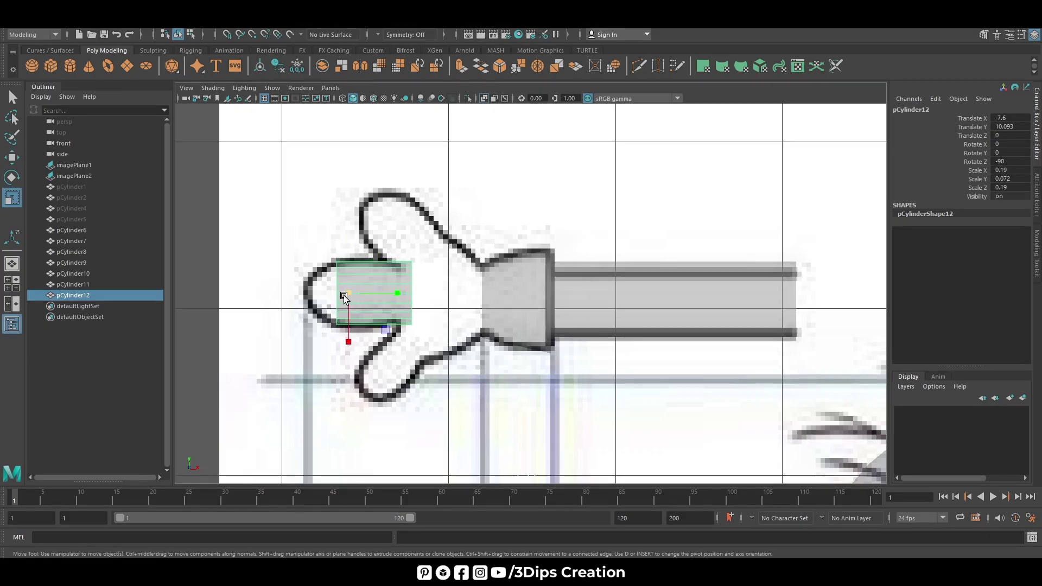
key("w")
left_click_drag(351, 241, 353, 237)
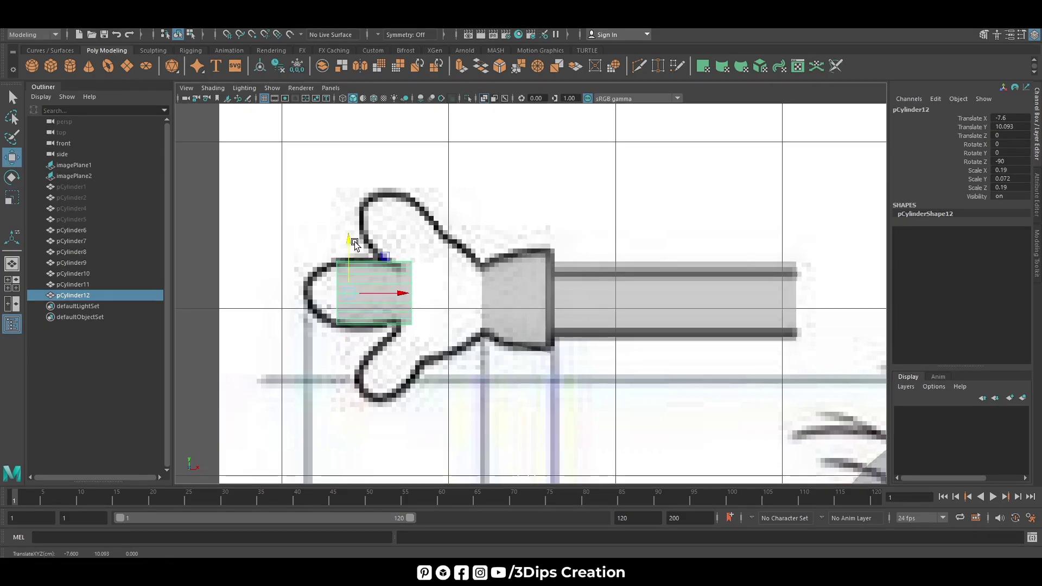
left_click_drag(407, 295, 404, 296)
- Extrude the finger cylinder's end face along the reference finger
scroll(402, 292, "down", 3)
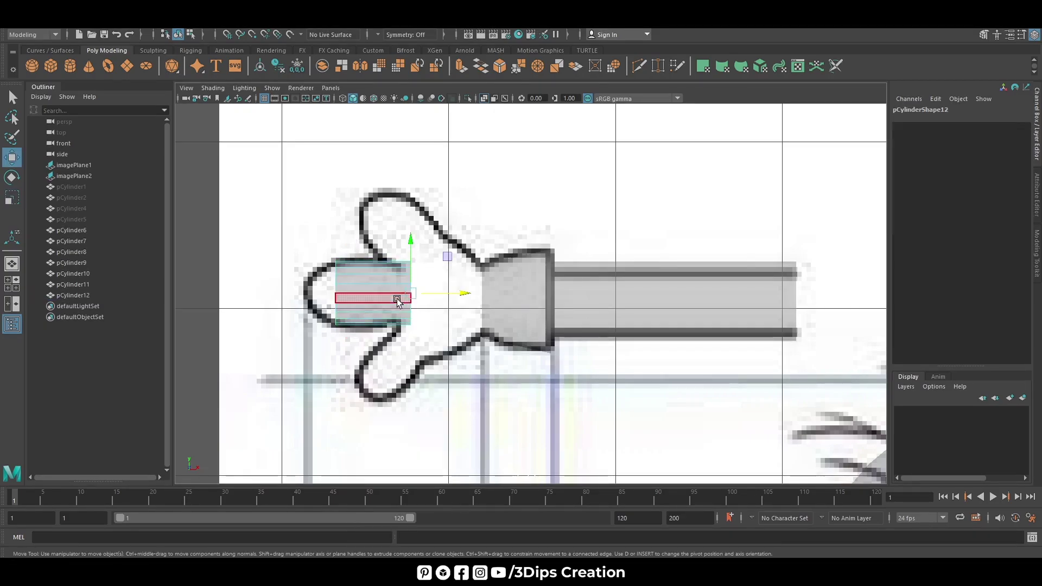
key("space")
key("space")
left_click_drag(447, 306, 325, 352, "alt")
key("space")
key("space")
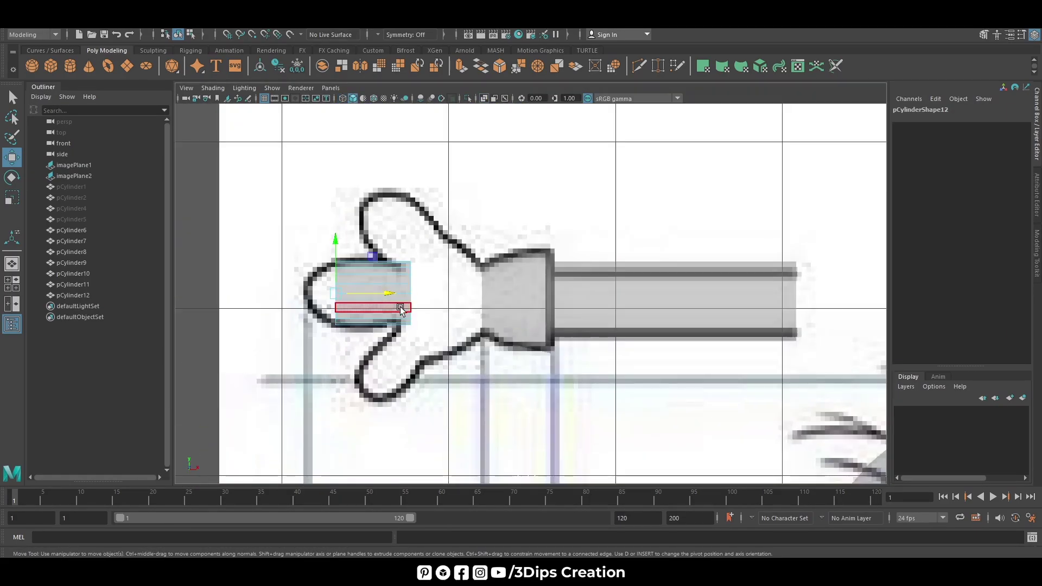
left_click_drag(407, 301, 363, 304, "shift")
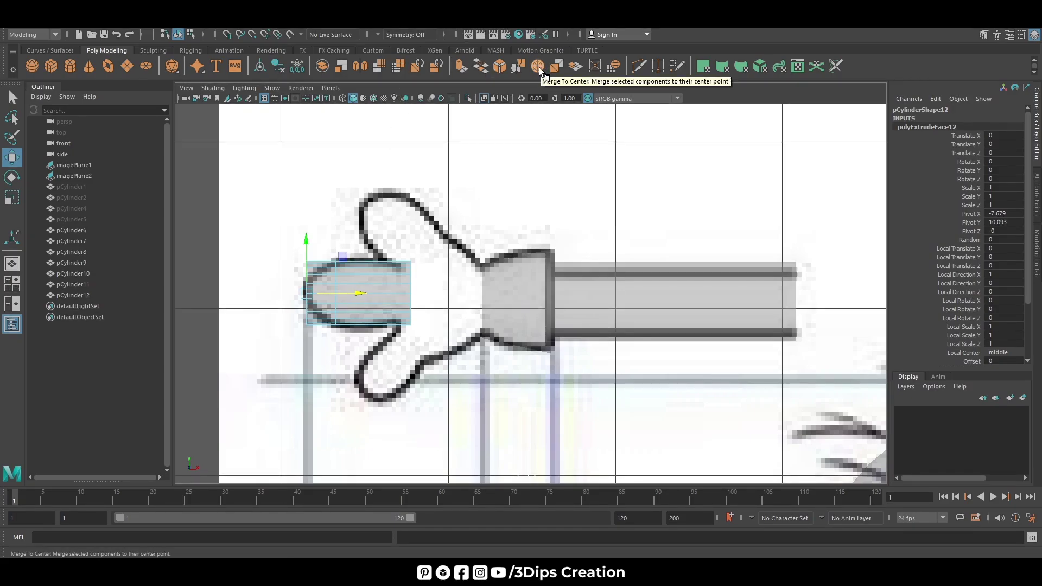
- Bevel the finger's end face with fraction 0.9 and 7 segments to round the tip
left_click(497, 67)
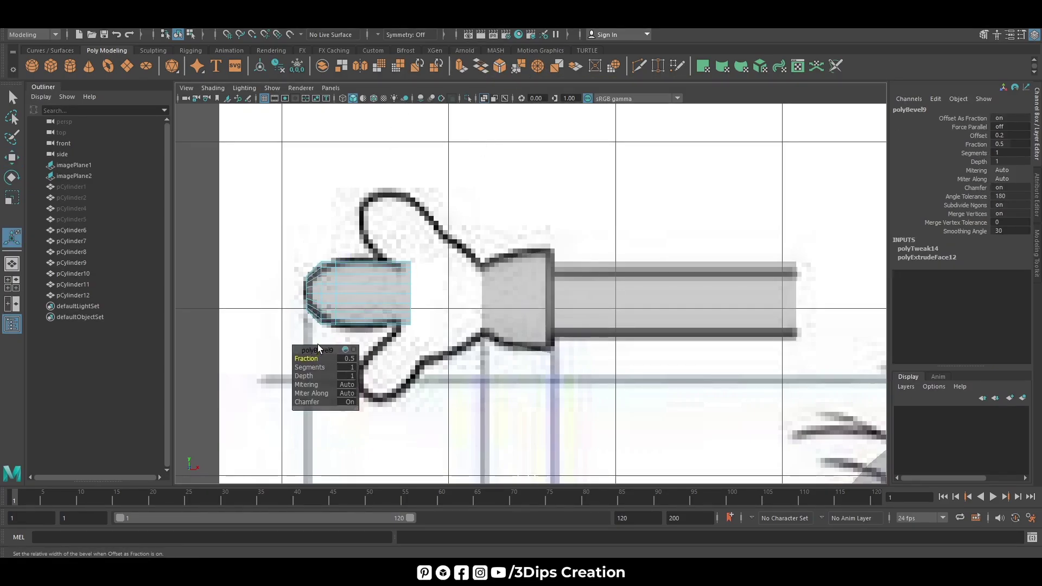
scroll(320, 336, "up", 2)
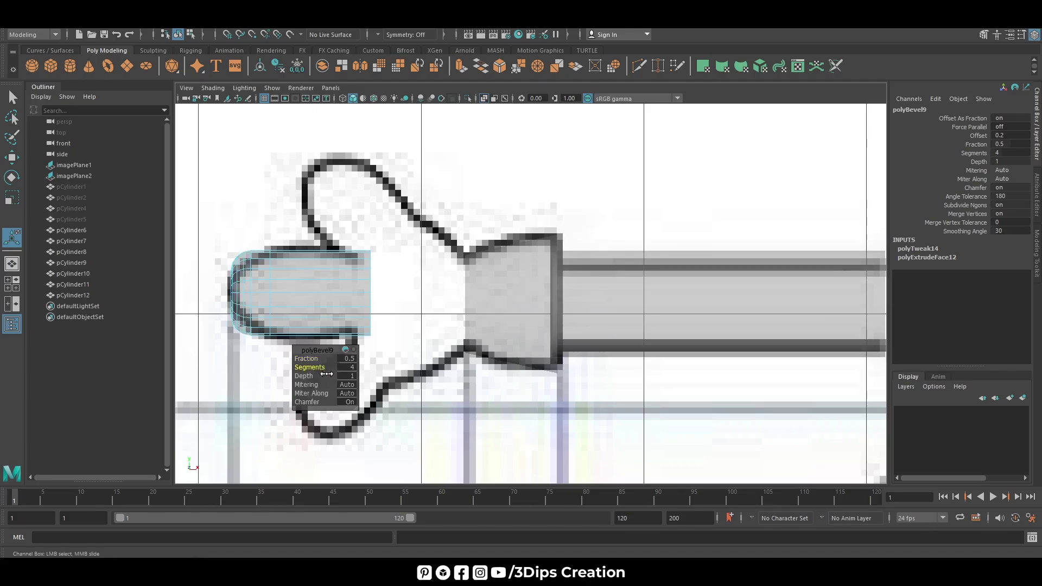
left_click_drag(317, 353, 320, 368)
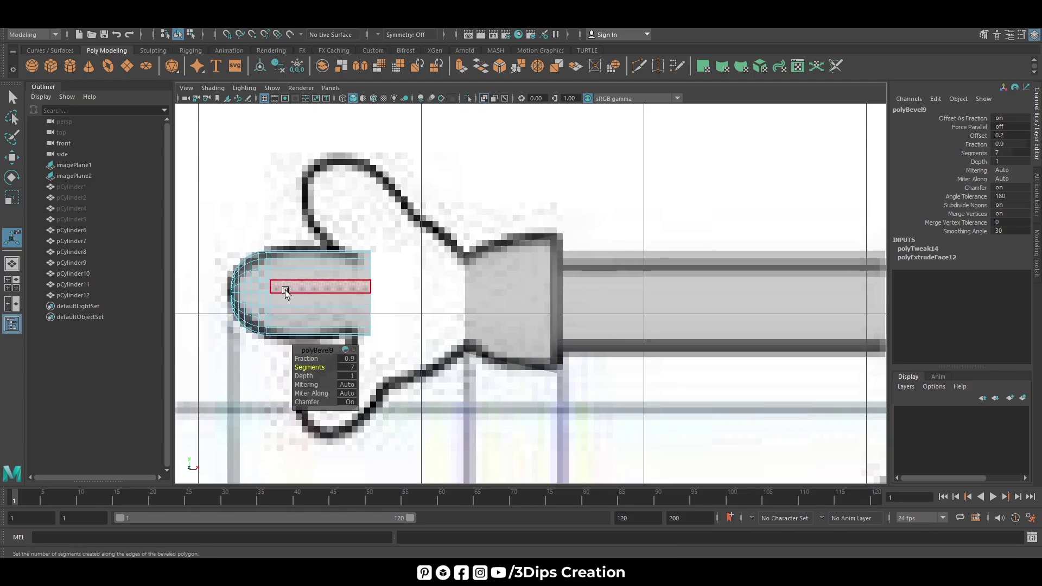
key("w")
right_click_drag(337, 279, 434, 259)
- Reselect the whole finger cylinder and nudge it slightly left onto the drawing
key("space")
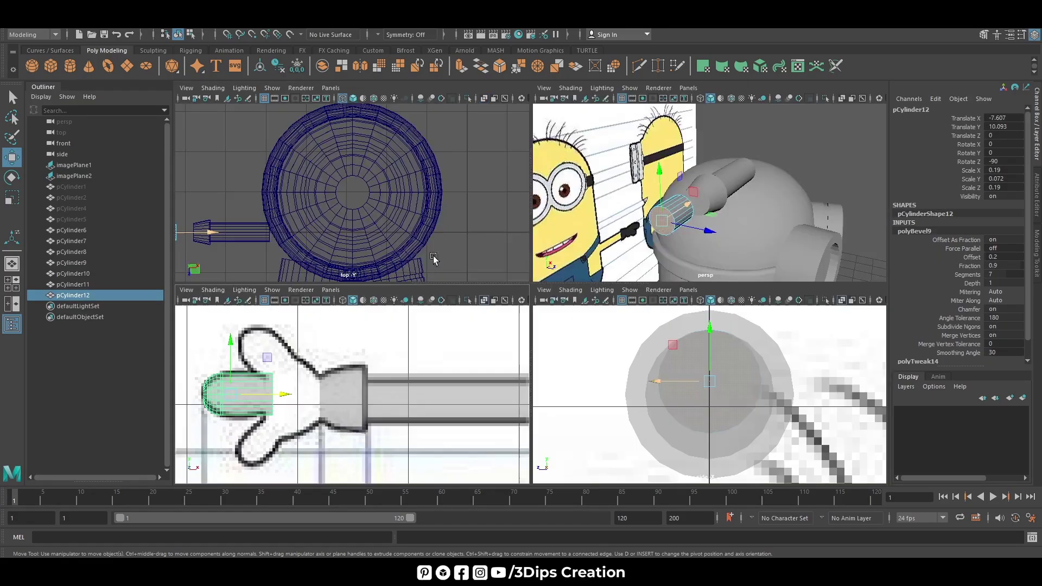
key("space")
mouse_move(433, 259)
left_mouse_down("alt")
mouse_move(379, 377)
mouse_move(408, 307)
left_mouse_up("alt")
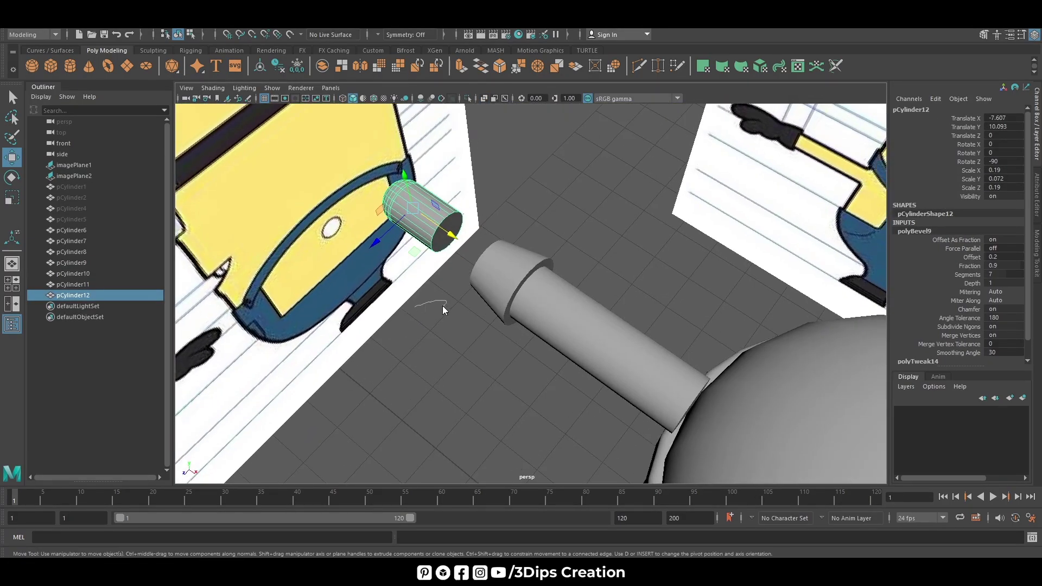
right_click_drag(414, 306, 468, 264)
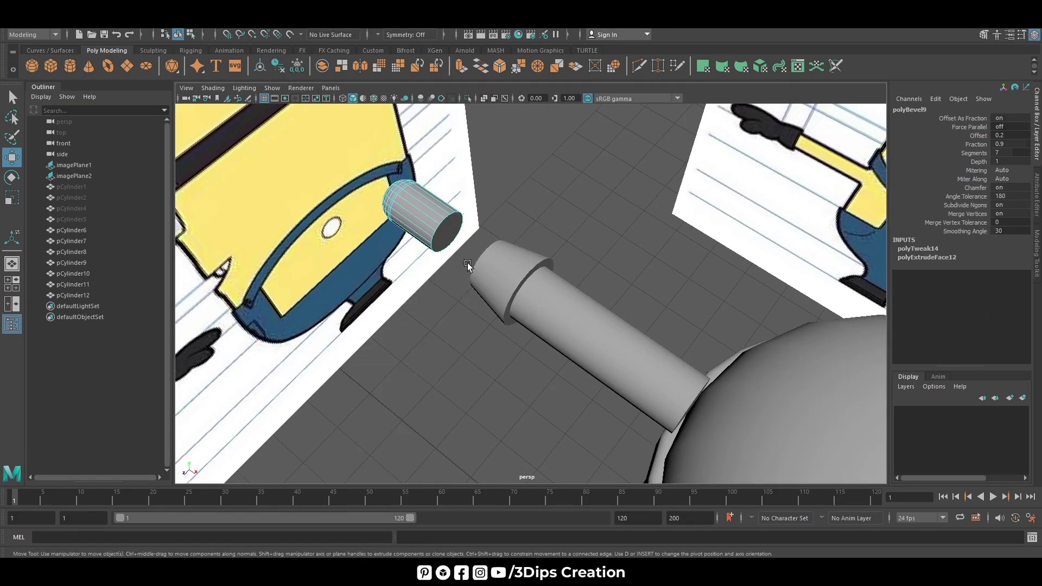
key("space")
key("space")
left_click_drag(338, 379, 366, 285)
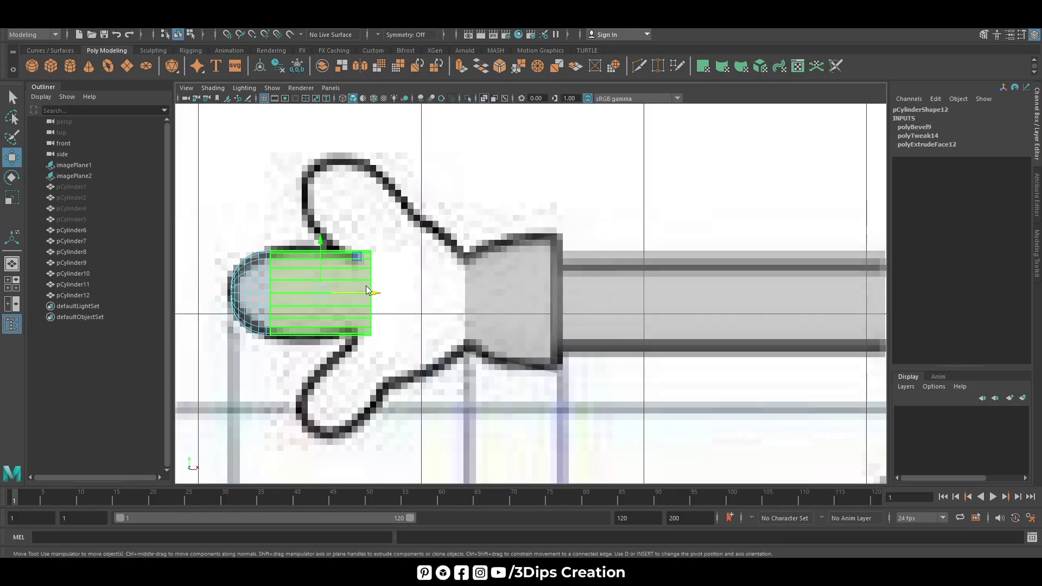
right_click_drag(366, 287, 417, 257)
left_click(302, 302)
left_click(338, 293)
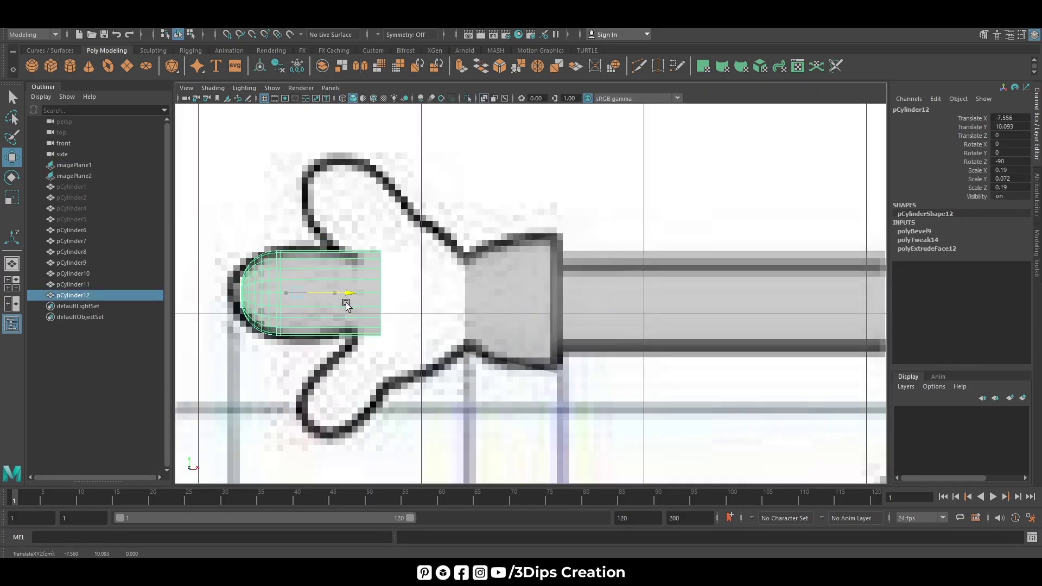
left_click_drag(346, 304, 337, 309)
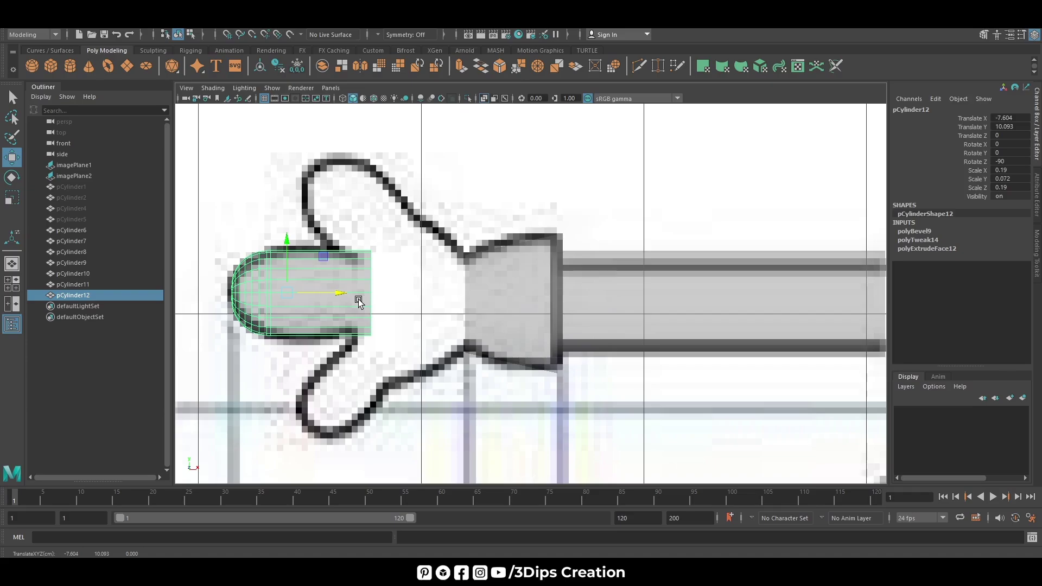
- Move the finger's end face along X to adjust the fingertip
key("space")
key("space")
right_click_drag(437, 247, 442, 343)
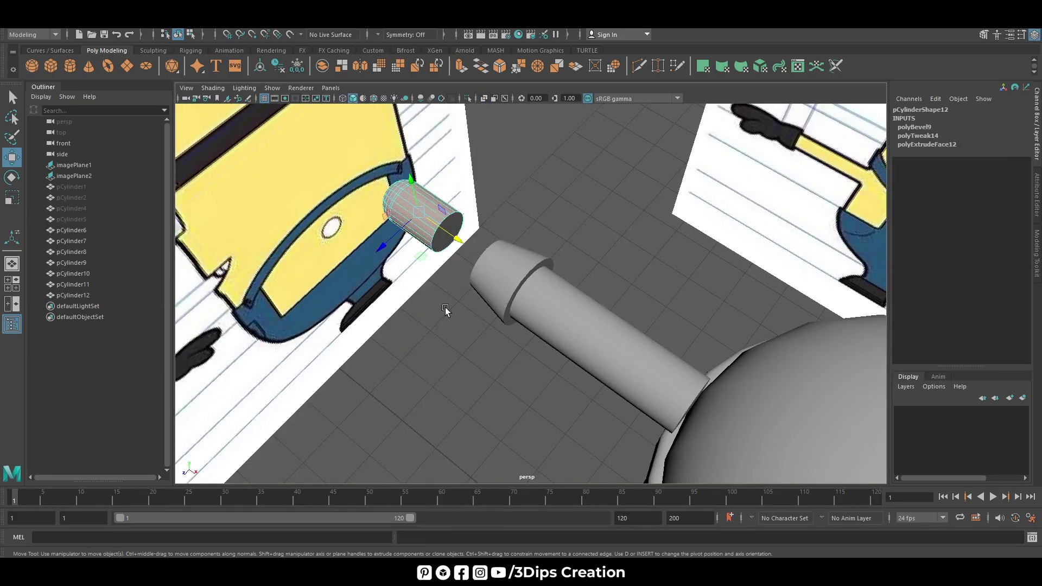
left_click(456, 246)
key("space")
key("space")
mouse_move(407, 304)
left_mouse_down()
mouse_move(420, 295)
mouse_move(414, 302)
left_mouse_up()
right_click_drag(279, 279, 261, 268)
- Duplicate the finger, rotate the copy to Z -135, and place it on the upper finger
key("ctrl+d")
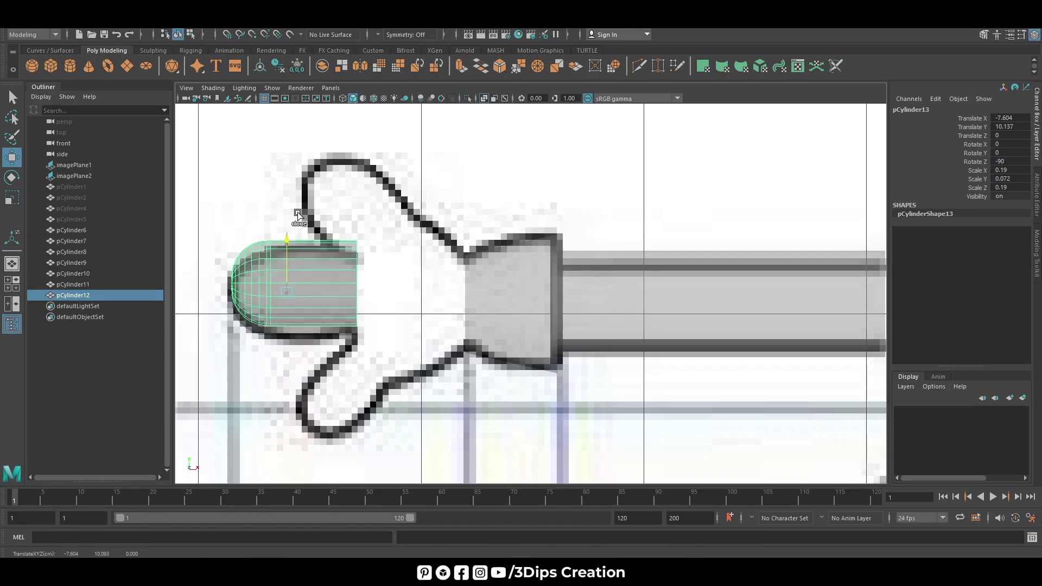
mouse_move(320, 244)
left_mouse_down()
mouse_move(321, 161)
mouse_move(338, 208)
mouse_move(413, 210)
mouse_move(393, 188)
left_mouse_up()
key("e")
key("w")
key("e")
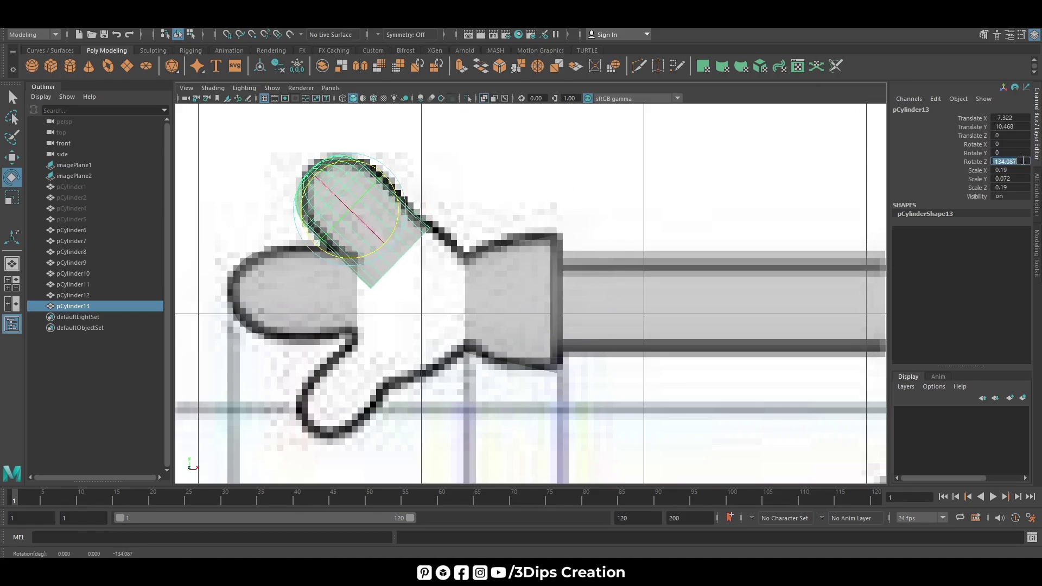
type("-135")
key("Return")
key("w")
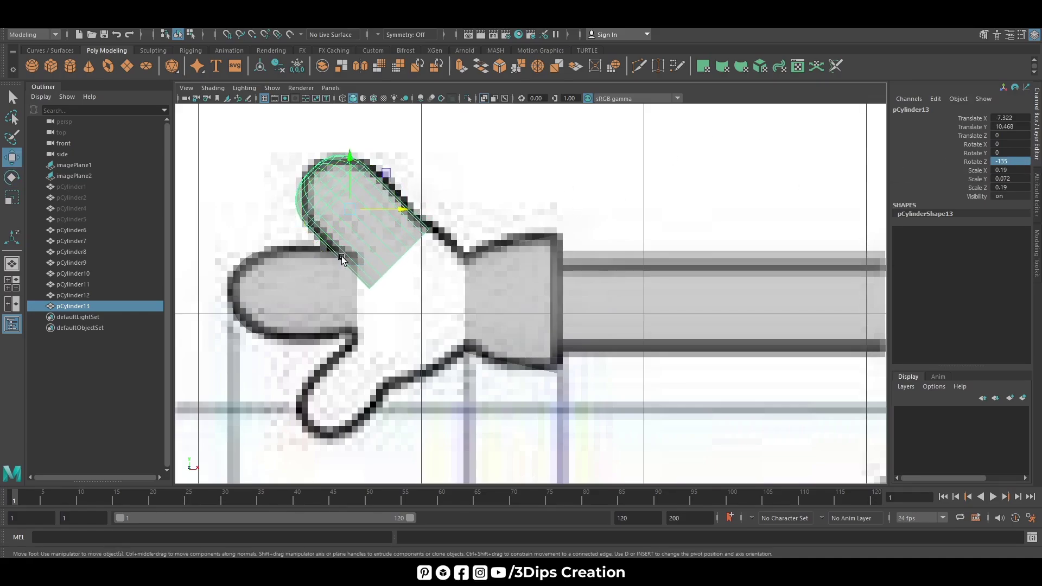
left_click_drag(352, 151, 356, 156)
left_click_drag(404, 212, 403, 212)
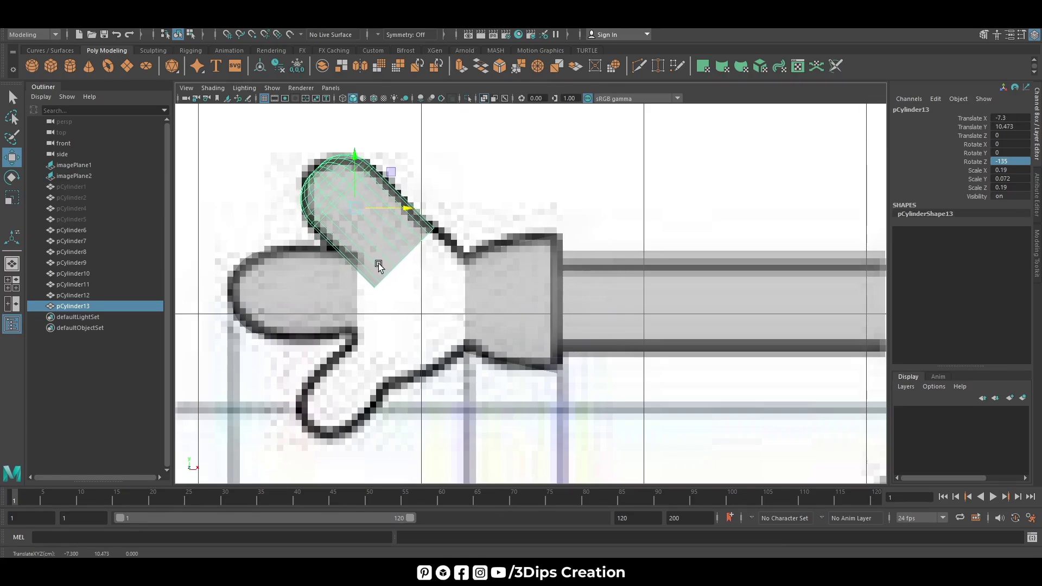
- Clone the finger downward and rotate the new copy to Z -50
left_click_drag(352, 159, 353, 324, "shift")
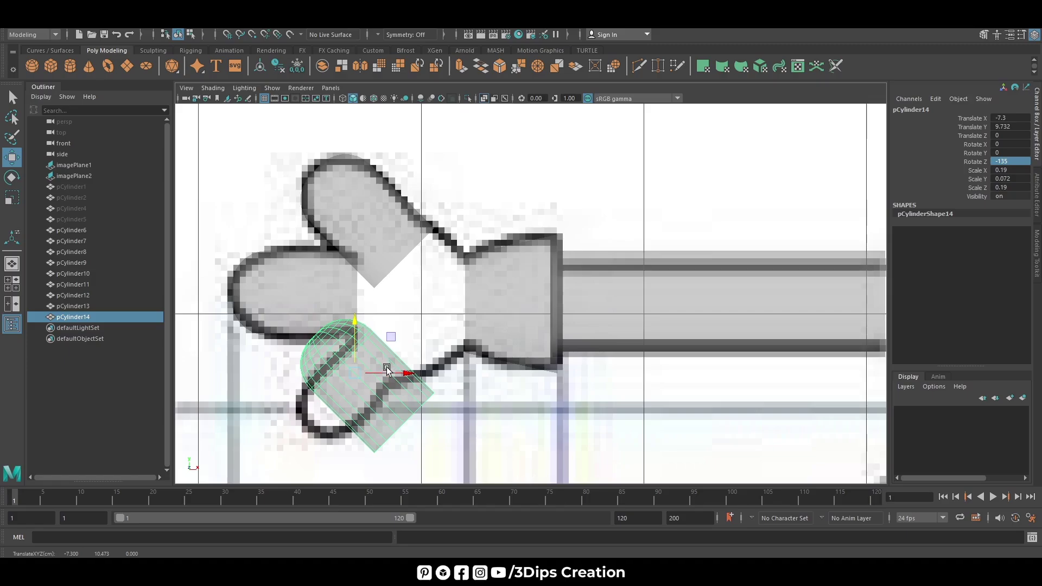
type("35")
key("Return")
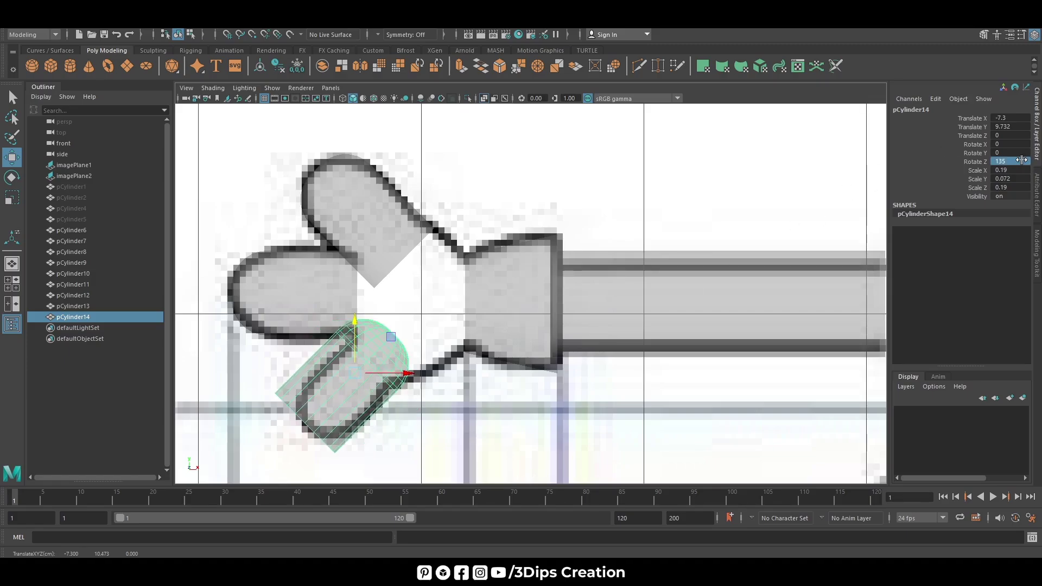
key("e")
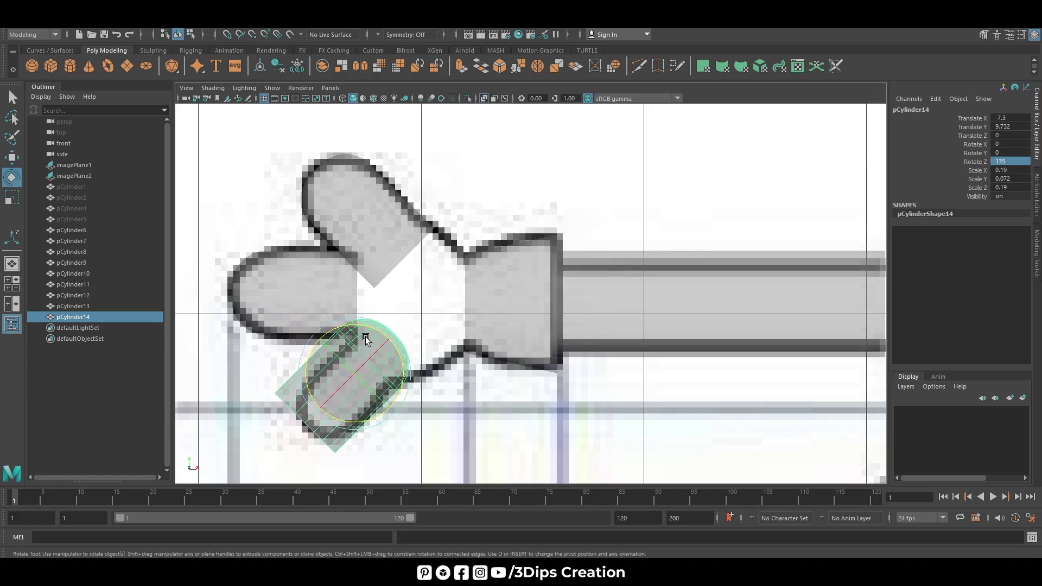
left_click_drag(365, 336, 336, 426)
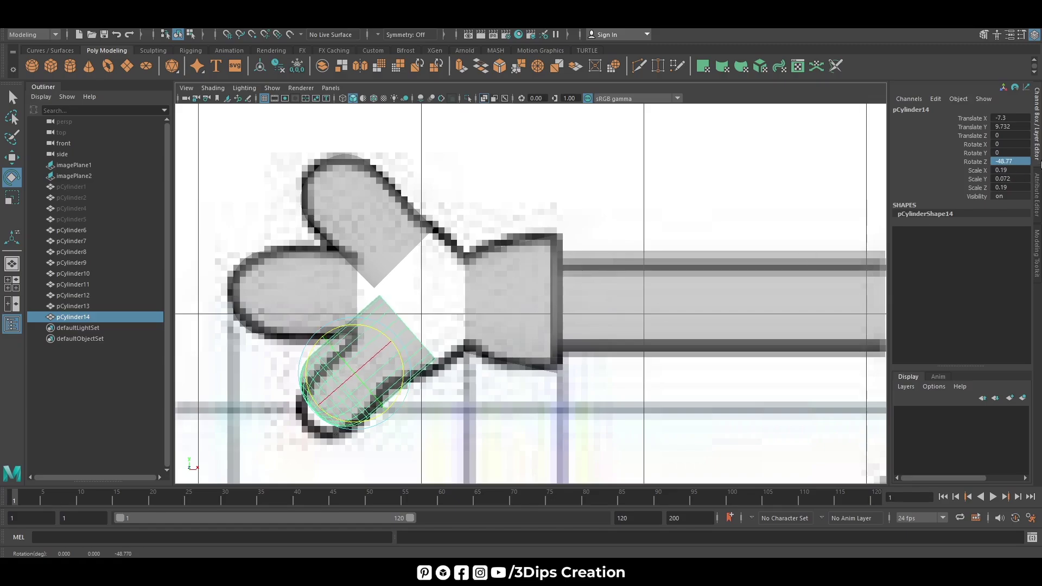
type("0")
key("Return")
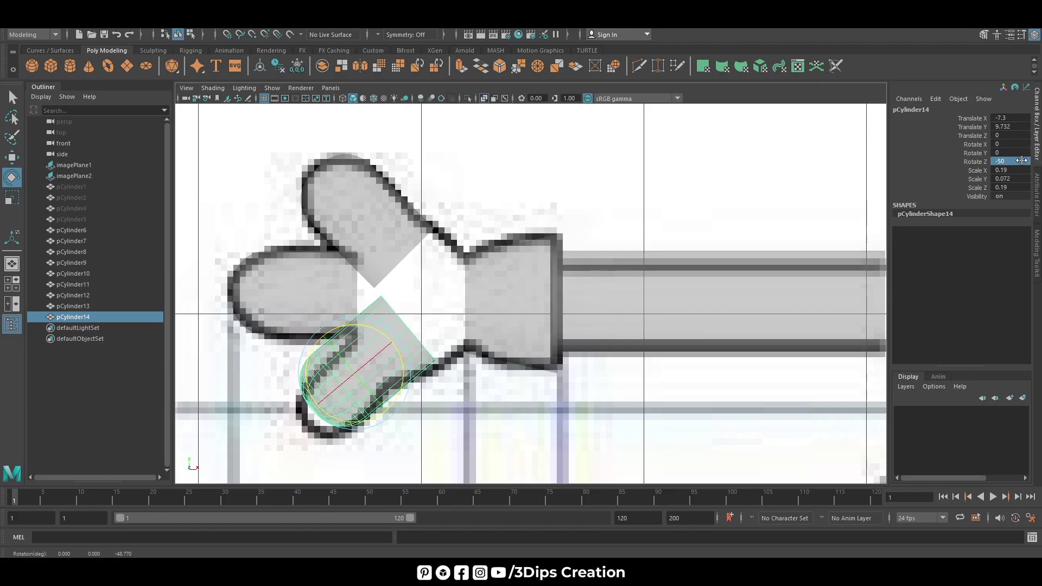
- Shrink the lower finger to about 0.163 scale and fit it over the glove's lower finger
key("w")
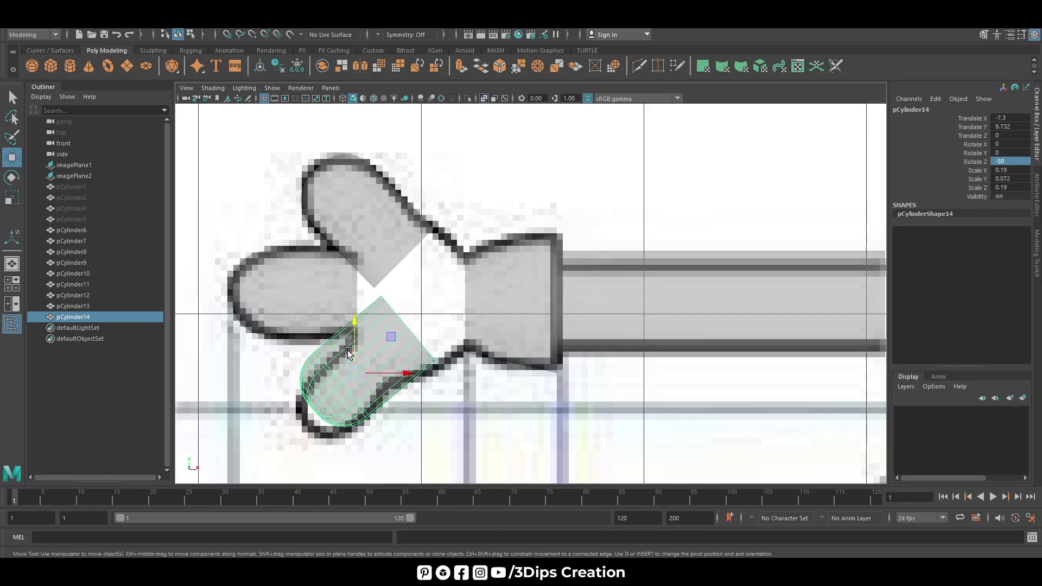
left_click_drag(348, 353, 358, 343)
left_click_drag(402, 388, 399, 386)
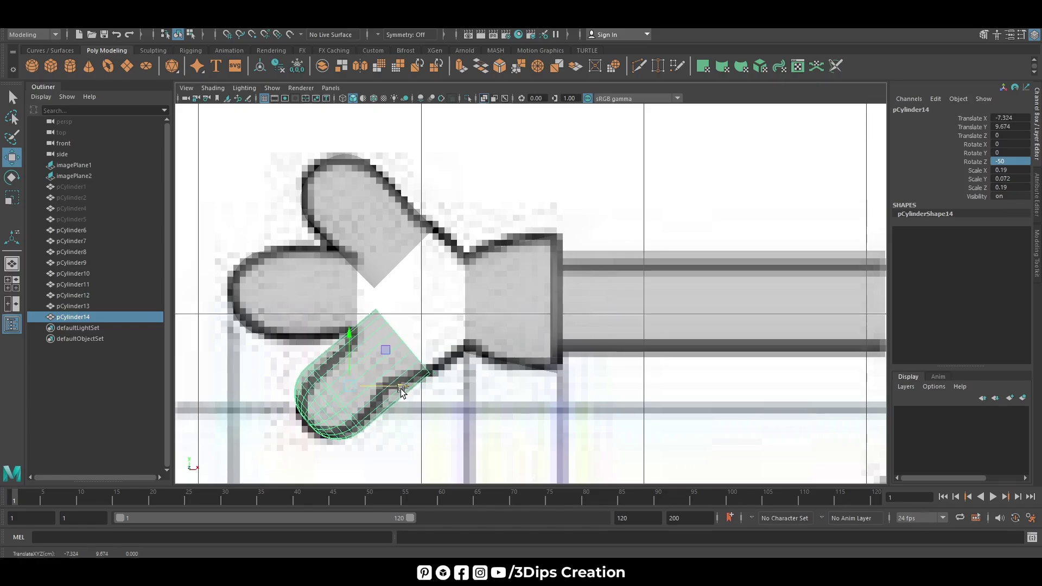
left_click_drag(351, 341, 352, 344)
key("r")
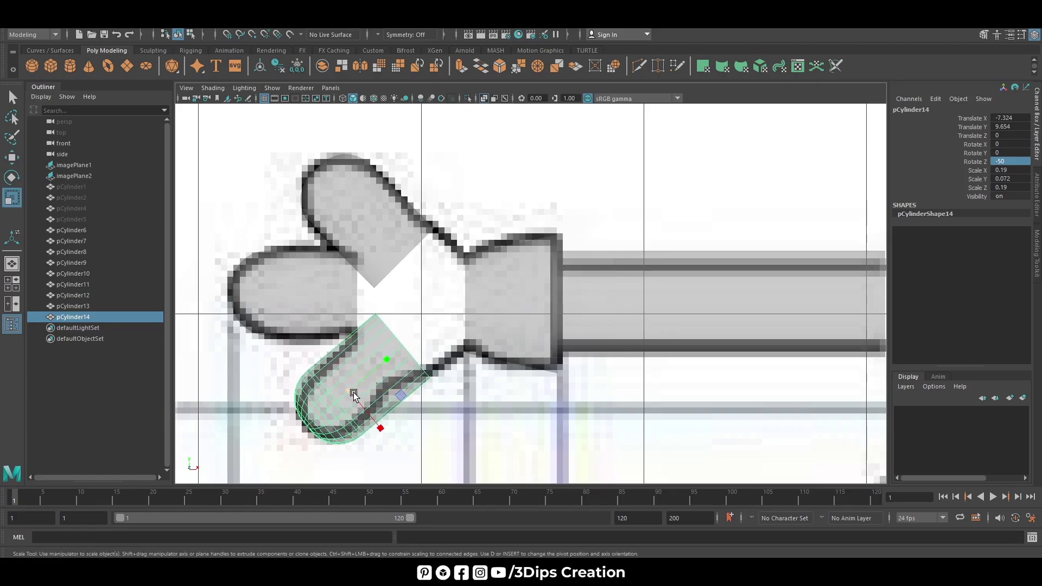
left_click_drag(350, 391, 330, 401)
key("w")
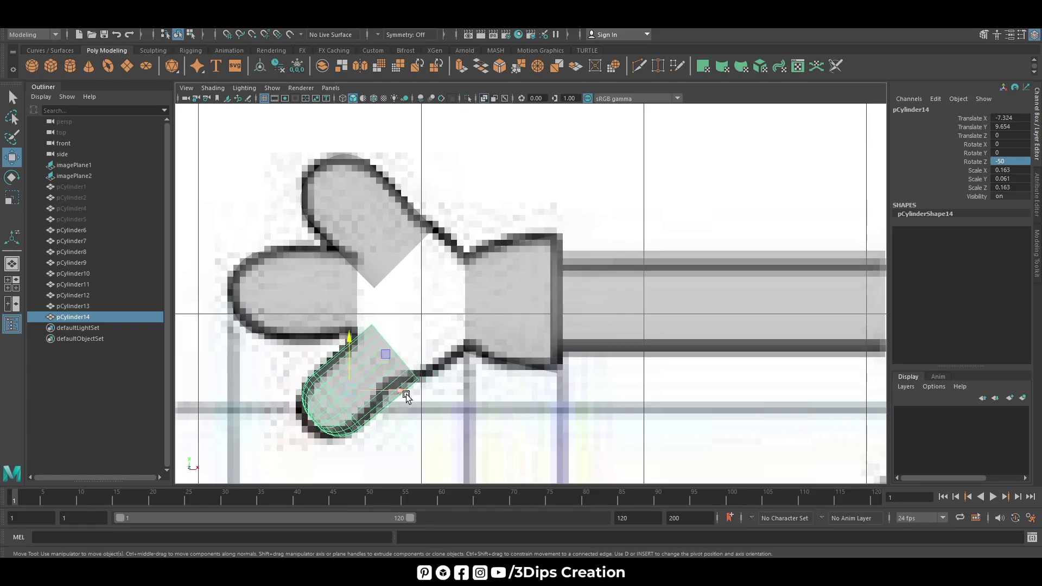
left_click_drag(394, 390, 391, 389)
left_click_drag(343, 336, 343, 339)
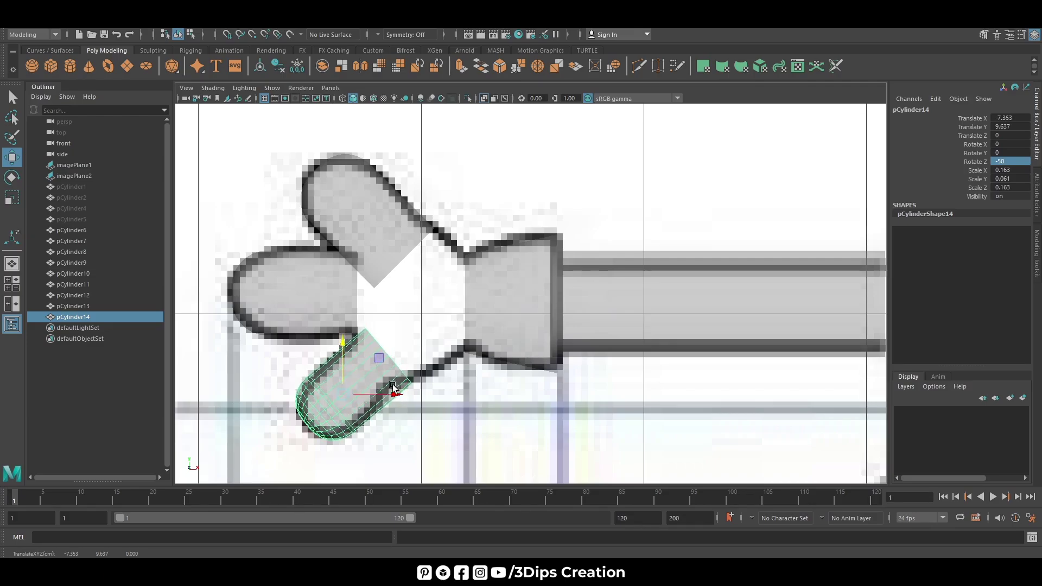
left_click_drag(393, 387, 395, 393)
left_click_drag(343, 343, 342, 344)
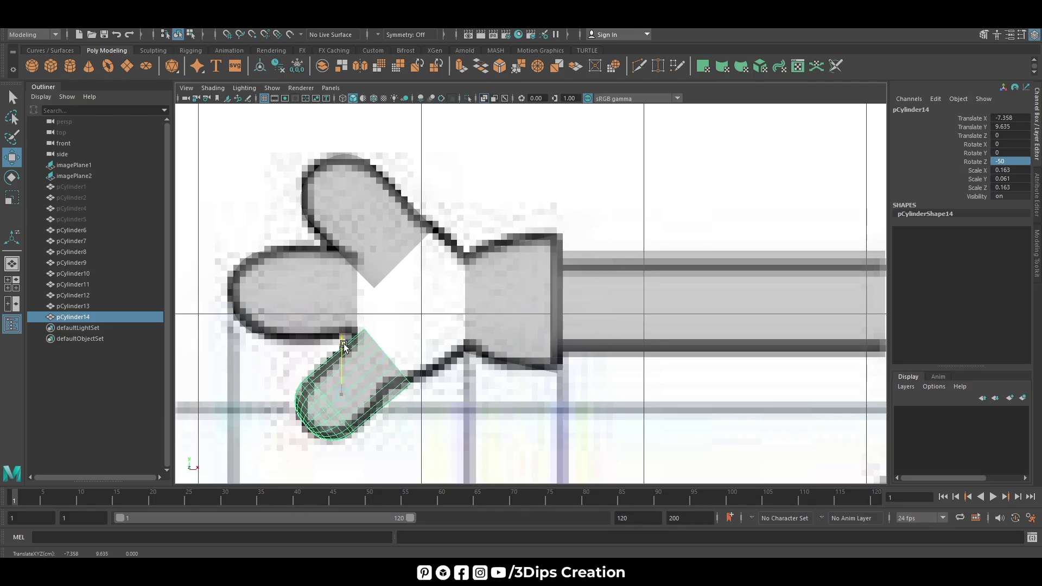
- Orbit the perspective view around the hand to check the three fingers
left_click(350, 292)
key("space")
mouse_move(512, 314)
left_mouse_down()
mouse_move(678, 208)
mouse_move(412, 339)
left_mouse_up()
left_click(412, 338)
- Create a sphere and move it over the glove's palm in the front view
scroll(438, 399, "up", 3)
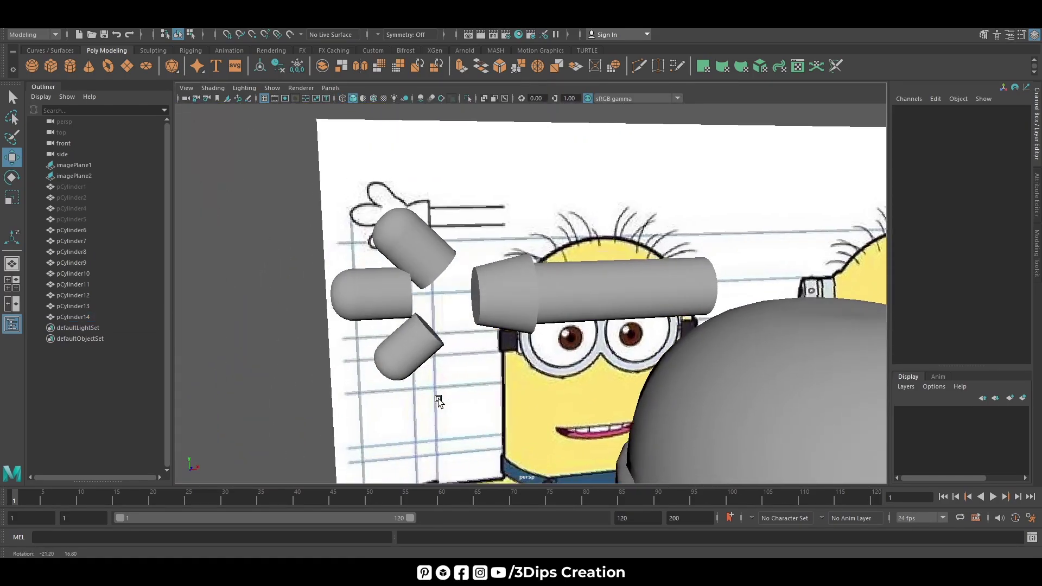
left_click(410, 241)
key("space")
key("space")
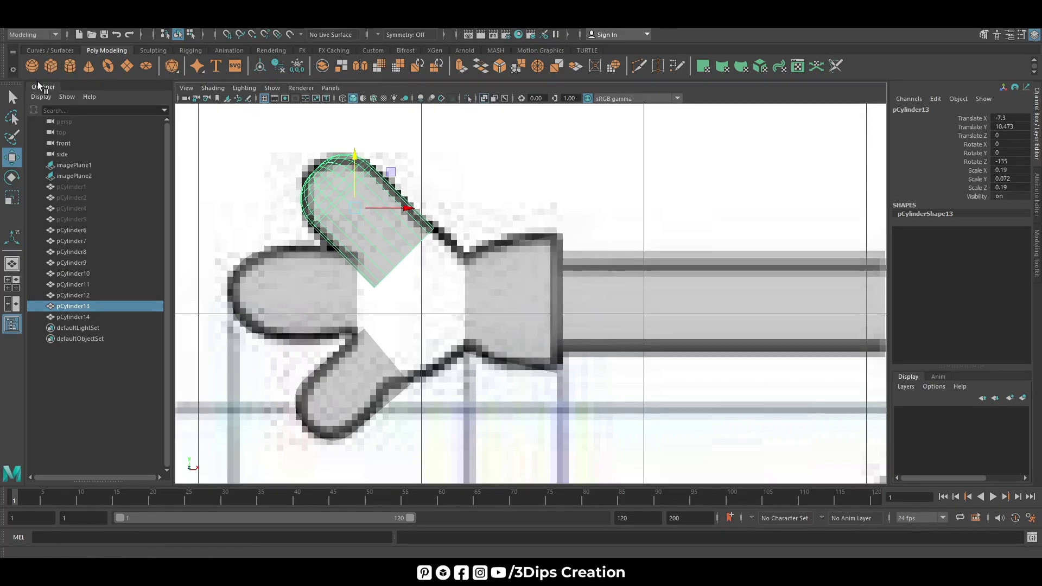
left_click(34, 66)
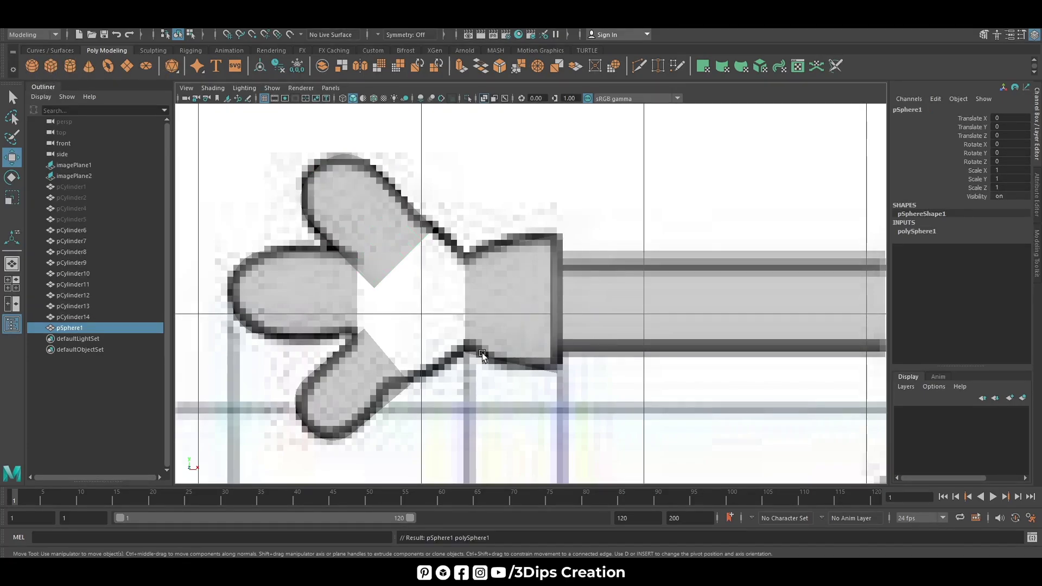
scroll(416, 298, "down", 5)
scroll(432, 319, "down", 5)
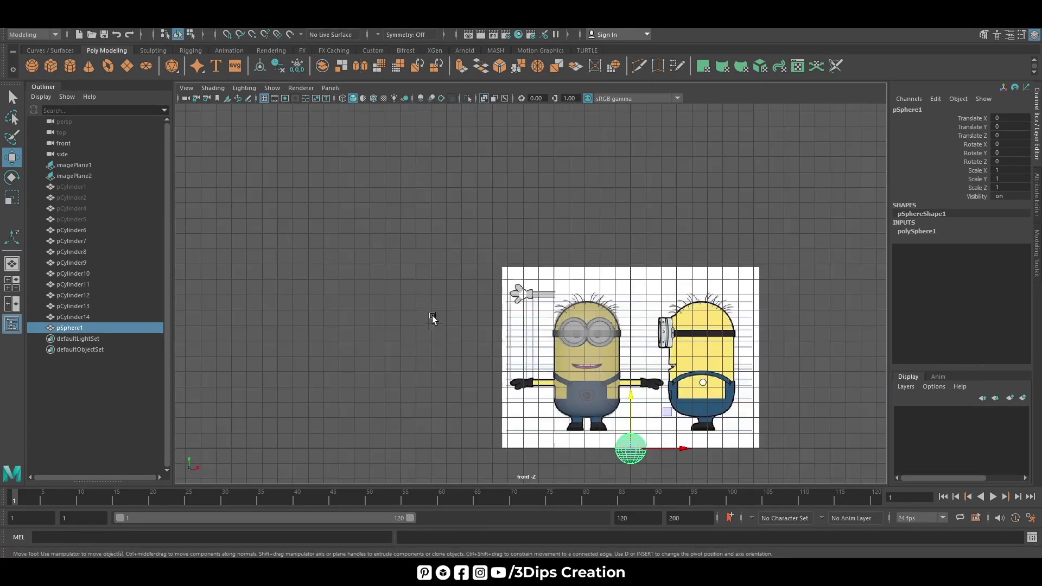
left_click_drag(626, 399, 629, 240)
right_click(665, 299)
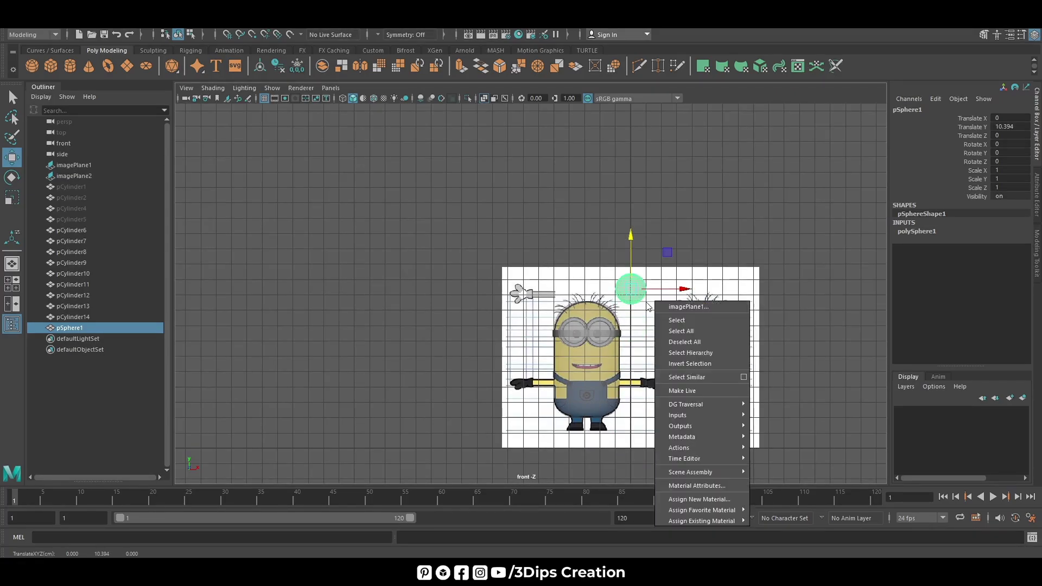
left_click_drag(687, 290, 580, 289)
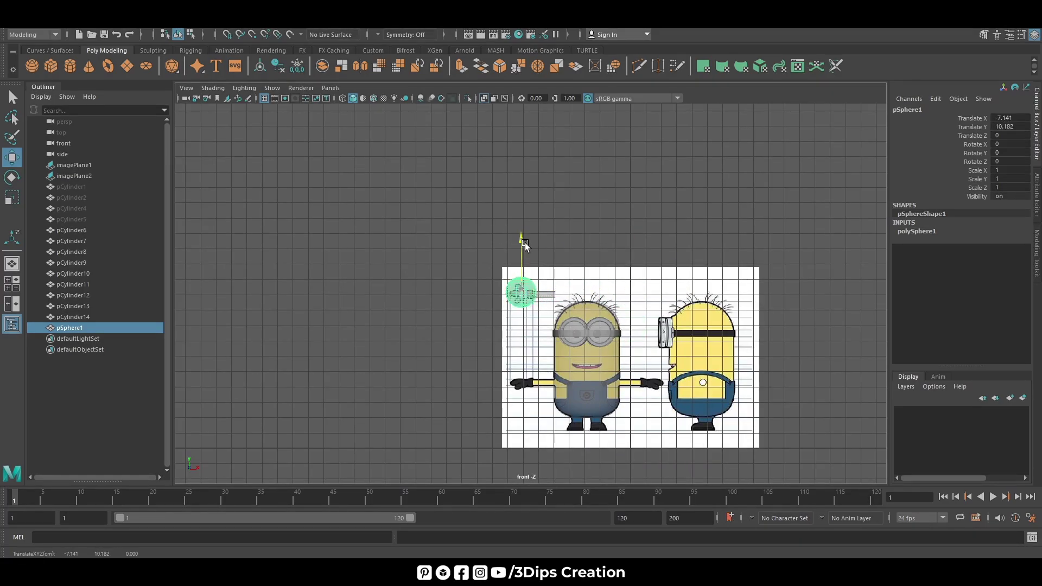
left_click_drag(522, 239, 528, 247)
- Scale the sphere down to about a third and centre it where the fingers meet
key("f")
key("r")
left_click_drag(545, 293, 326, 377)
key("w")
left_click(555, 207, "shift")
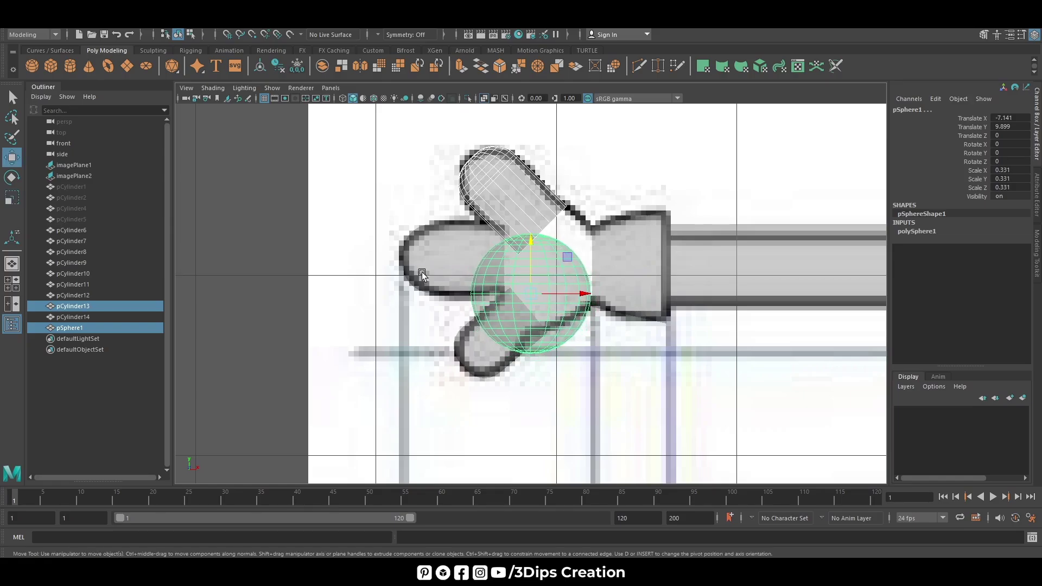
left_click(250, 234)
left_click(530, 249)
left_click_drag(531, 249, 532, 207)
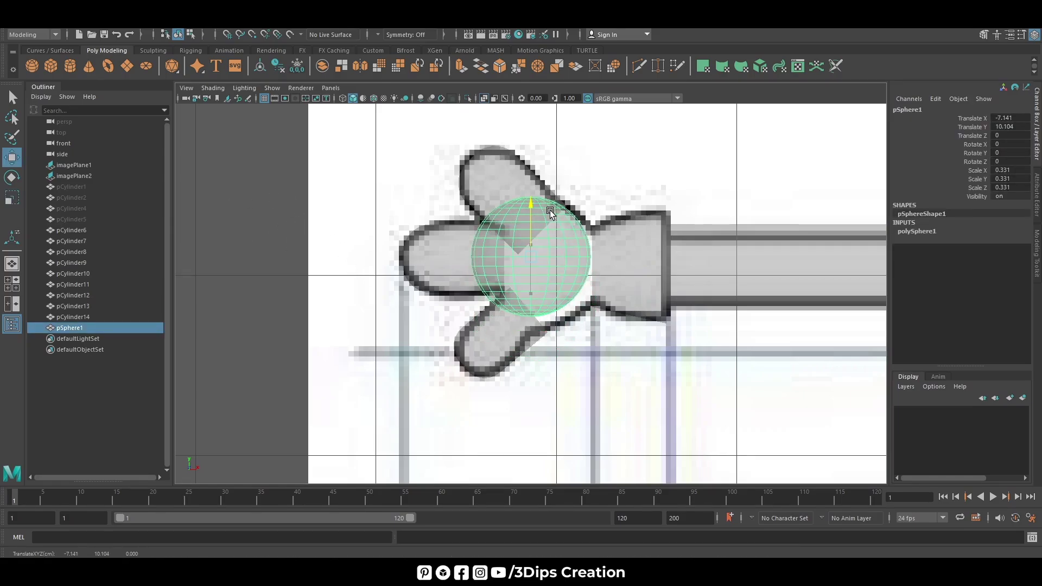
left_click_drag(594, 264, 601, 263)
mouse_move(555, 207)
left_mouse_down()
mouse_move(547, 211)
mouse_move(564, 234)
mouse_move(548, 216)
left_mouse_up()
- Widen and flatten the palm sphere to about 0.346 × 0.339 × 0.28
key("r")
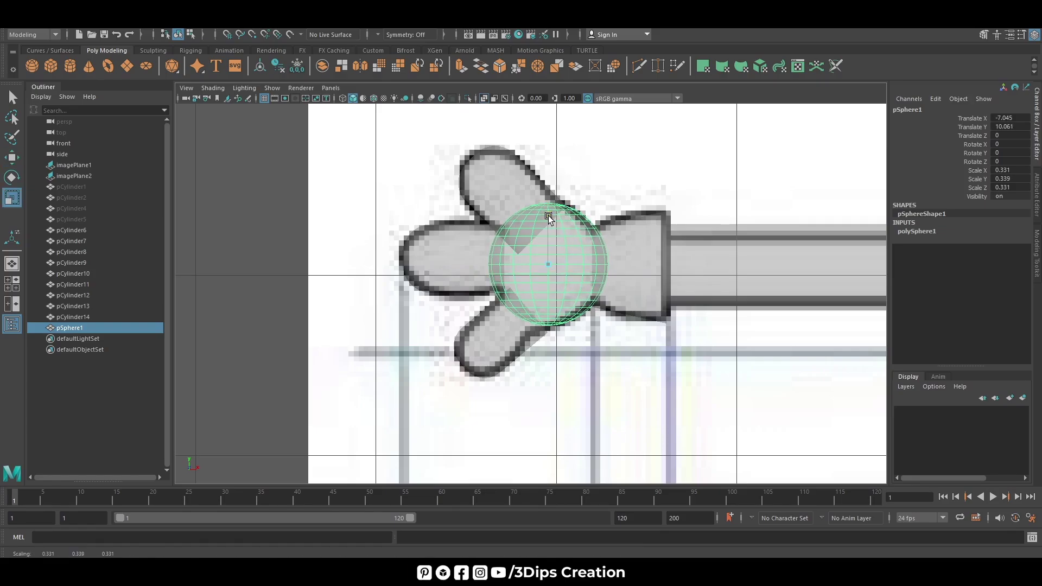
key("e")
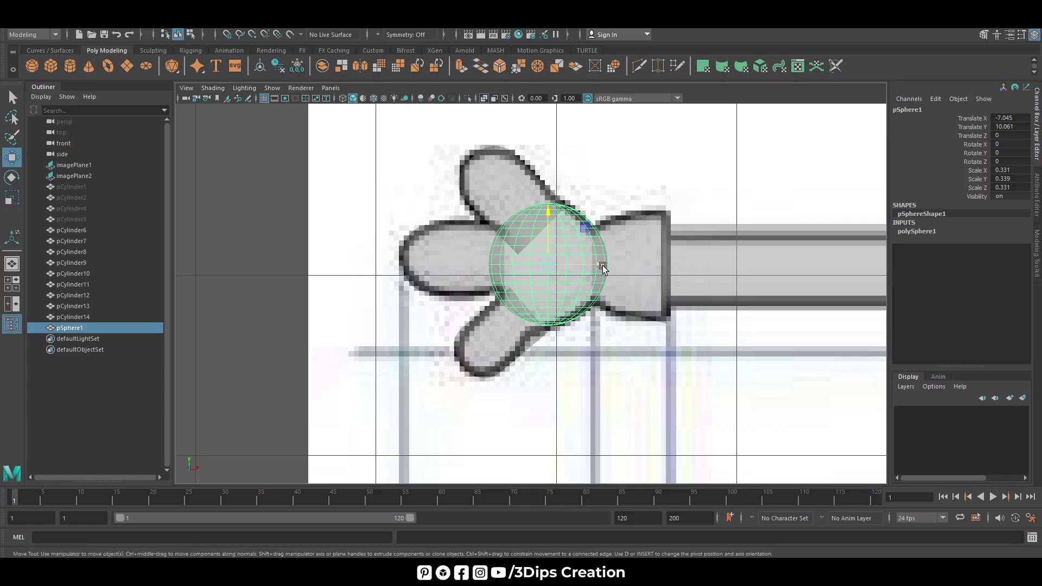
key("r")
left_click_drag(595, 264, 600, 263)
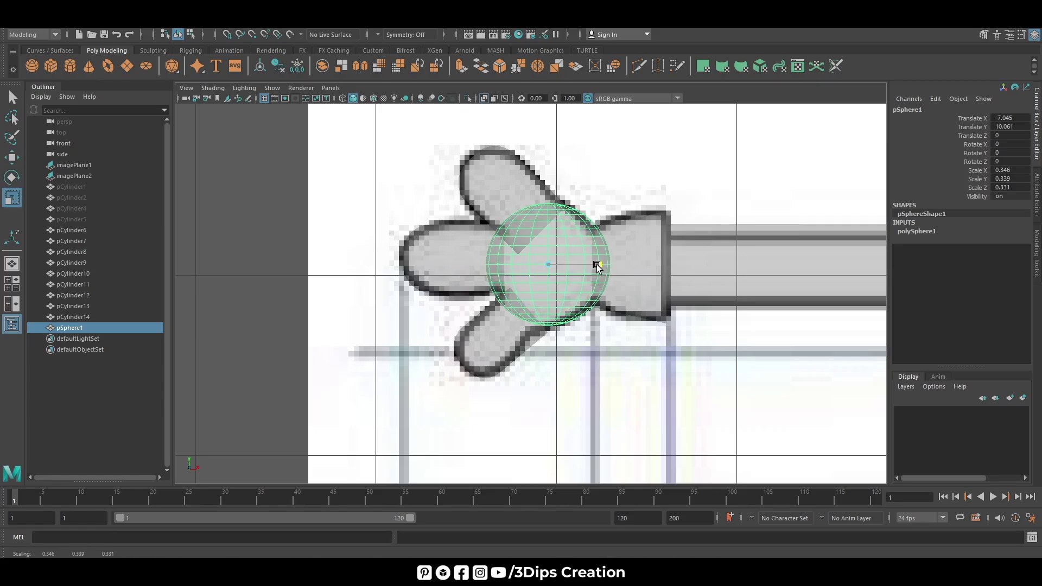
key("space")
key("space")
mouse_move(481, 284)
left_mouse_down()
mouse_move(507, 288)
mouse_move(490, 294)
left_mouse_up()
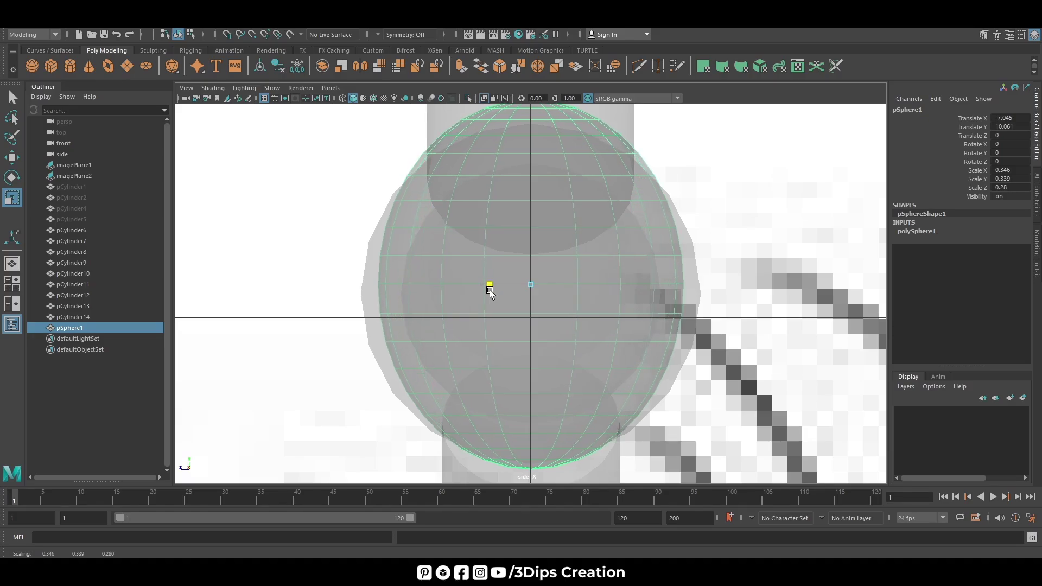
key("space")
key("space")
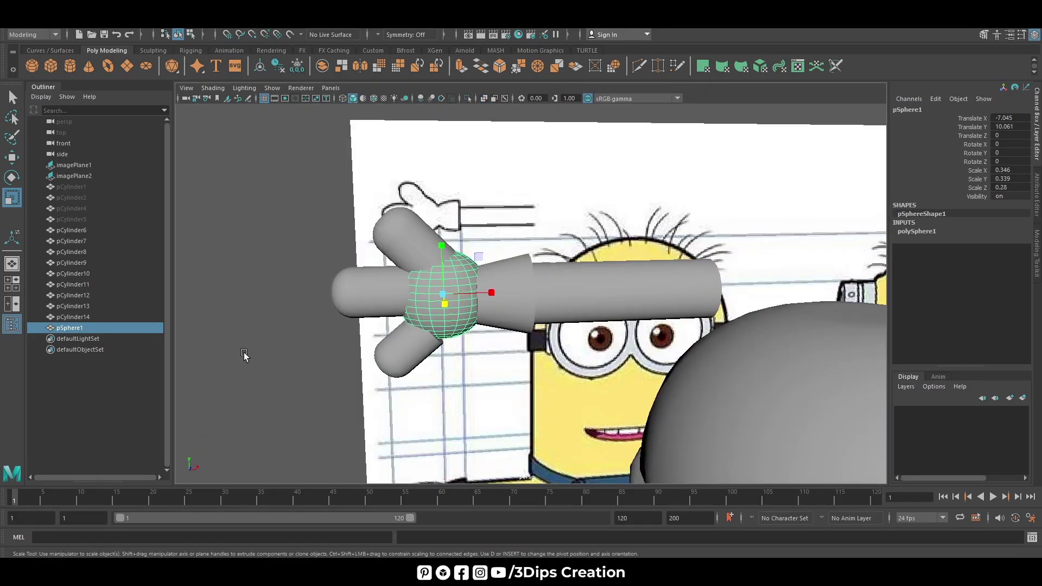
- Select the end face of the lower finger pCylinder14 in front view, undoing a trial move
left_click(245, 355)
left_click_drag(244, 355, 325, 347, "alt")
left_click(415, 350)
right_click_drag(438, 338, 454, 353)
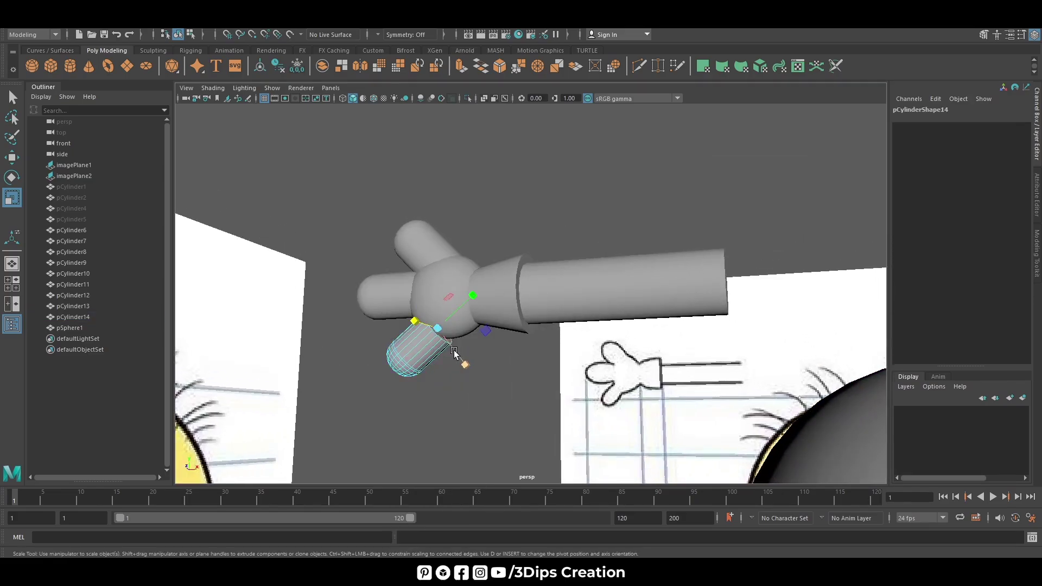
key("w")
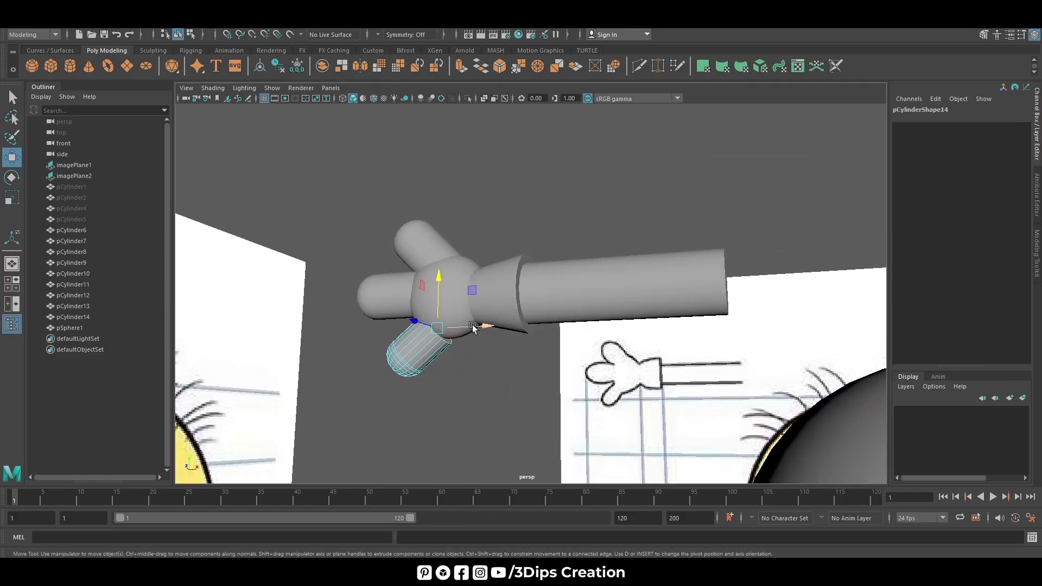
key("space")
key("space")
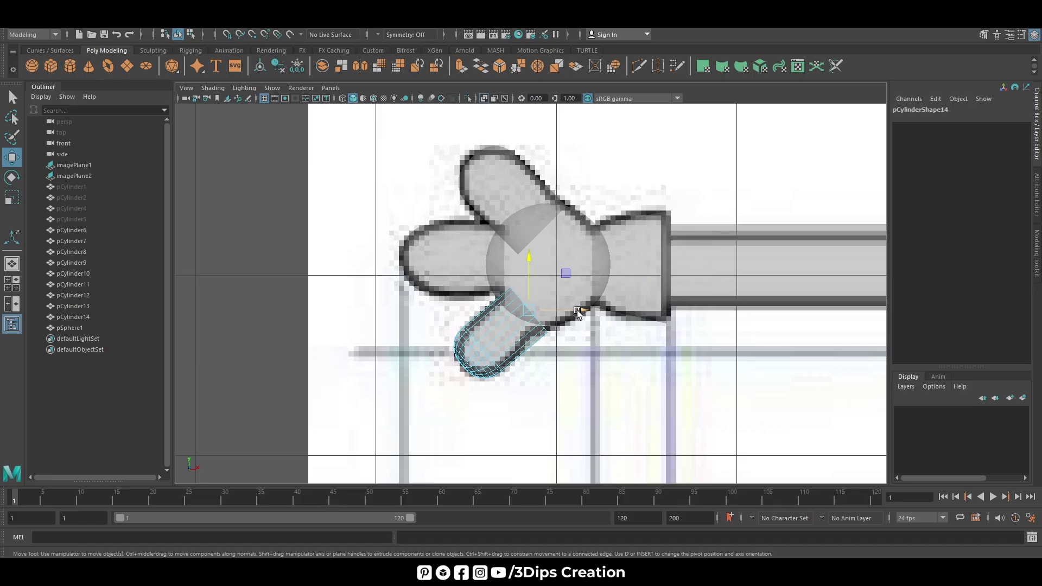
left_click_drag(577, 313, 581, 305)
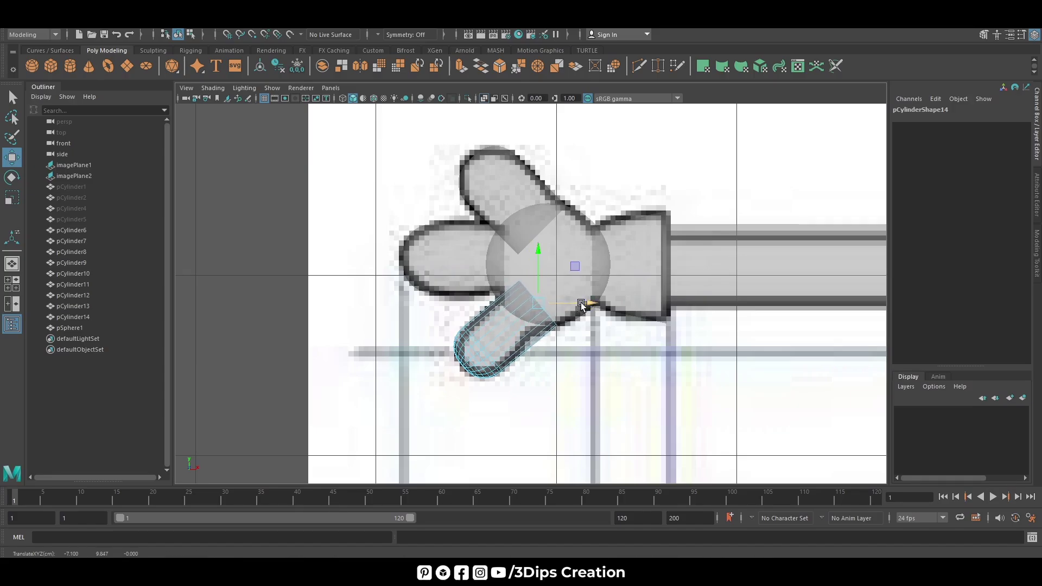
key("ctrl+z")
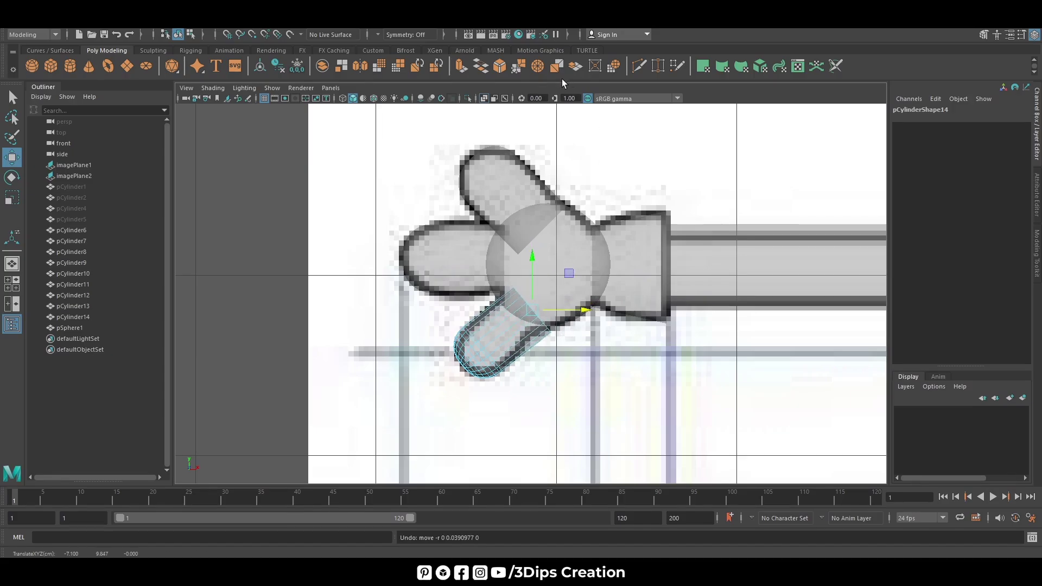
- Extrude the finger's end face, narrow it, and push it into the palm sphere
left_click(463, 68)
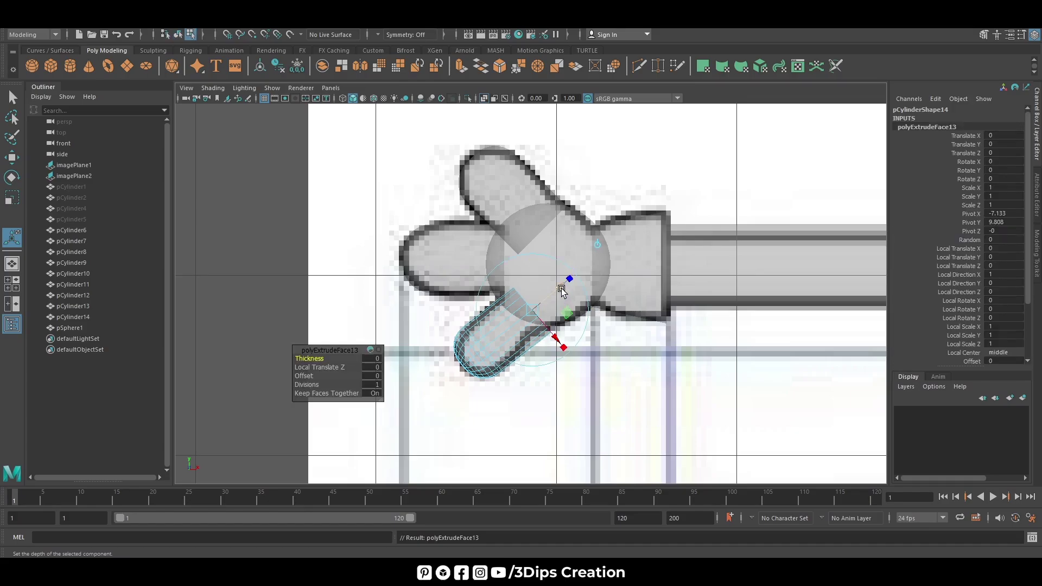
left_click_drag(569, 278, 572, 275)
mouse_move(563, 347)
left_mouse_down()
mouse_move(576, 333)
mouse_move(562, 324)
left_mouse_up()
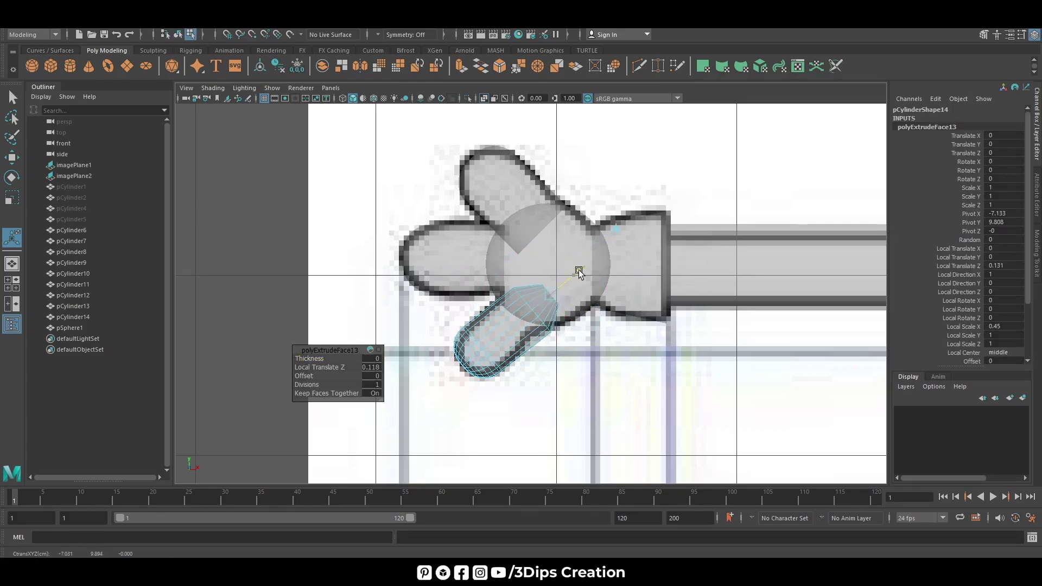
left_click_drag(579, 271, 584, 268)
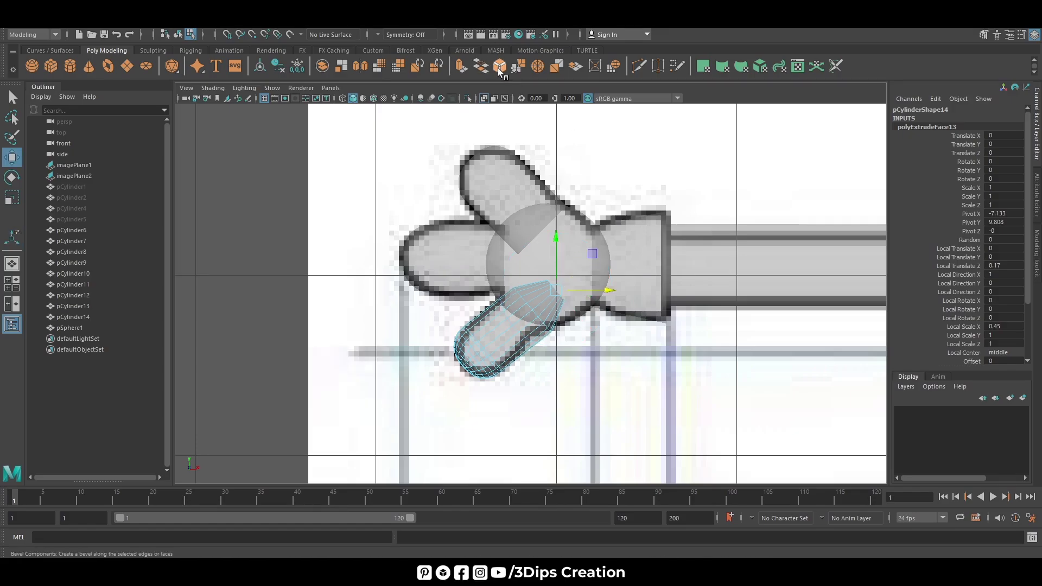
- Bevel the lower finger's new end edge at fraction 0.8 with 5 segments
key("ctrl+b")
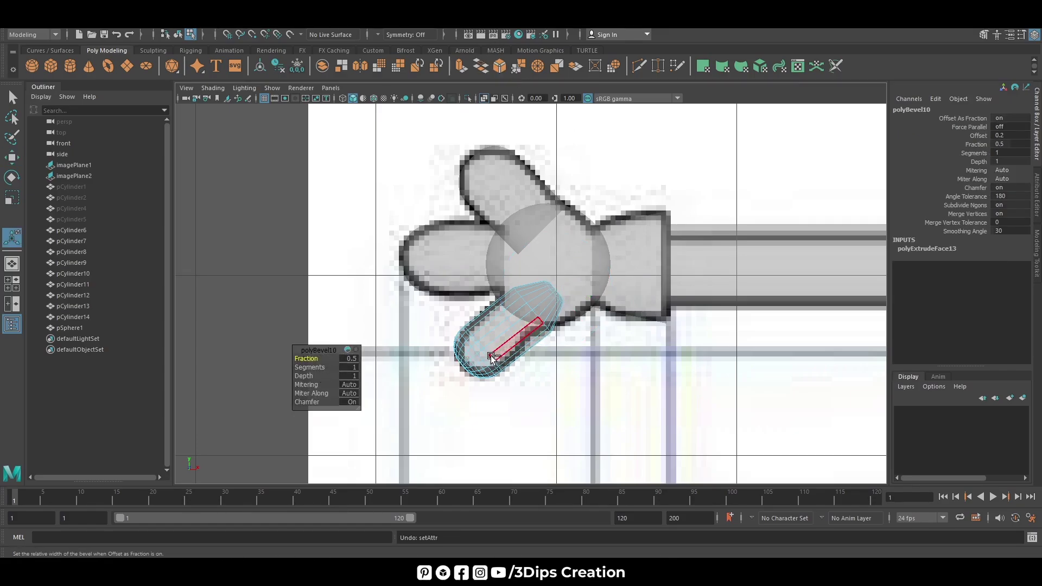
key("ctrl+z")
key("w")
right_click(538, 311)
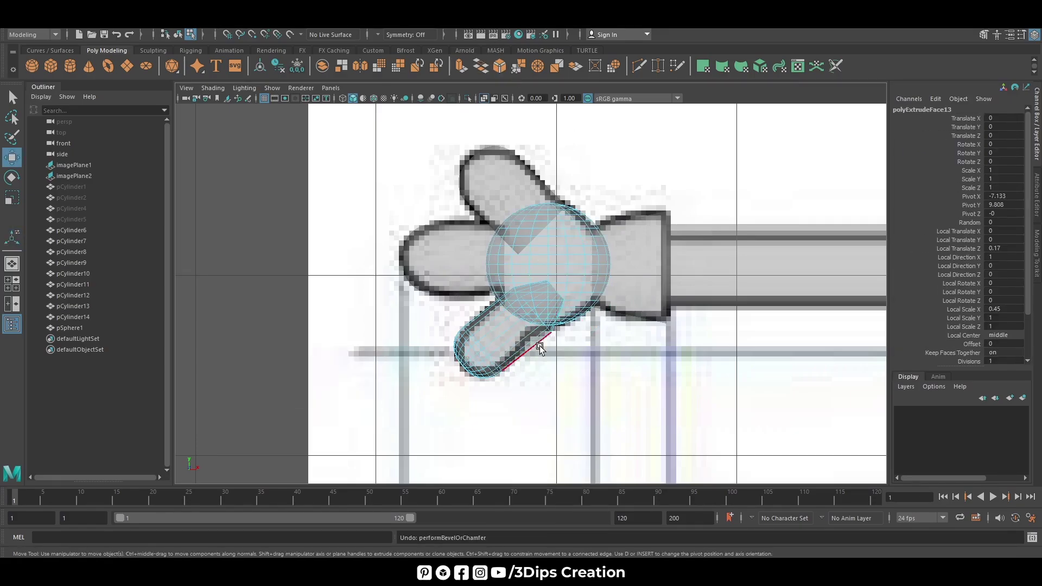
right_click_drag(553, 309, 598, 252)
mouse_move(502, 277)
right_mouse_down()
mouse_move(504, 302)
mouse_move(527, 311)
mouse_move(520, 350)
right_mouse_up()
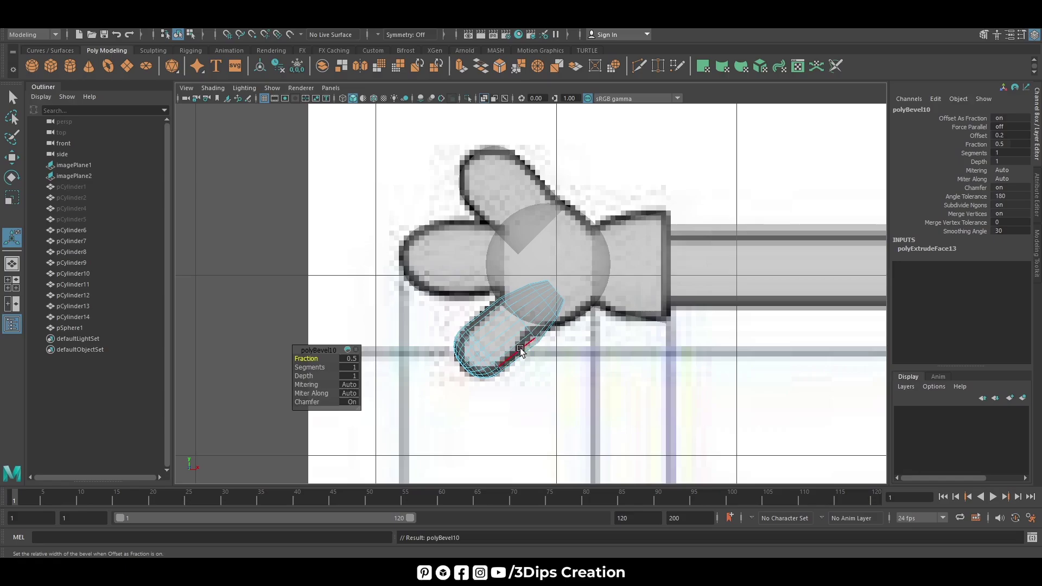
left_click_drag(302, 358, 316, 368)
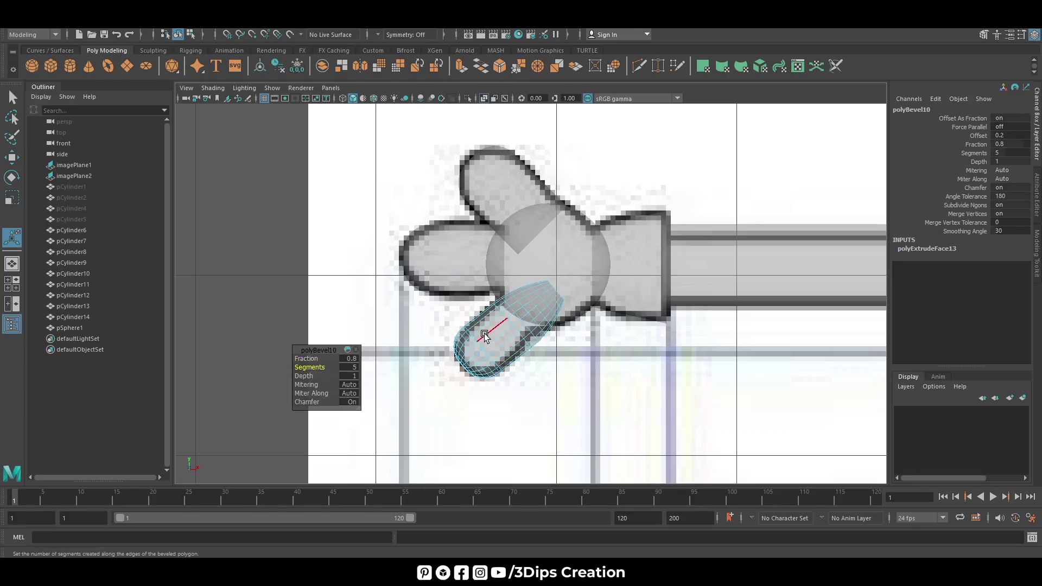
key("w")
right_click_drag(511, 276, 566, 260)
- Extrude the end face of the left finger pCylinder12 toward the palm sphere
left_click(248, 383)
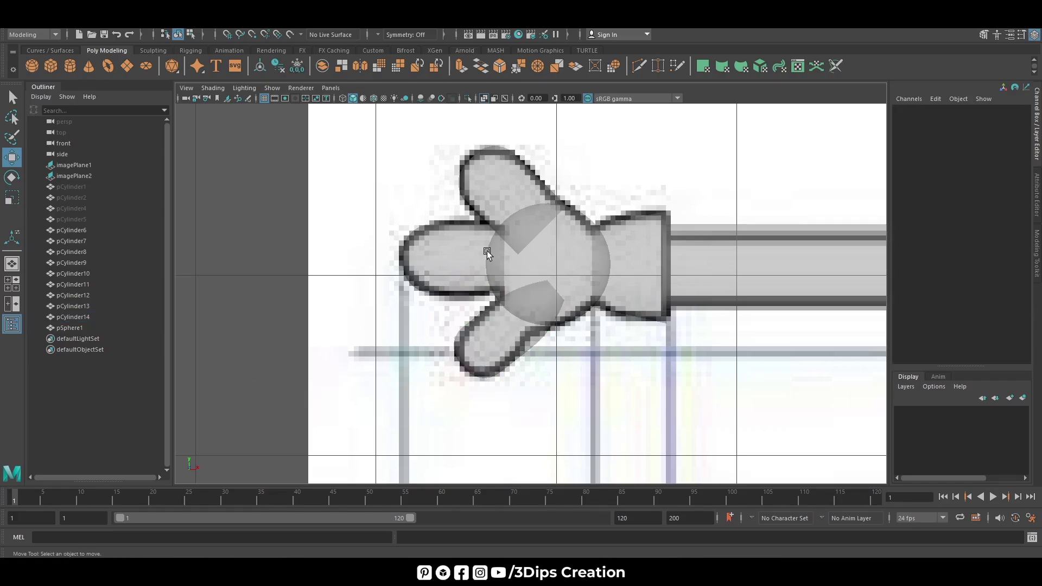
left_click(471, 255)
right_click_drag(471, 255, 531, 259)
mouse_move(532, 260)
left_mouse_down("shift")
mouse_move(595, 260)
mouse_move(500, 255)
left_mouse_up("shift")
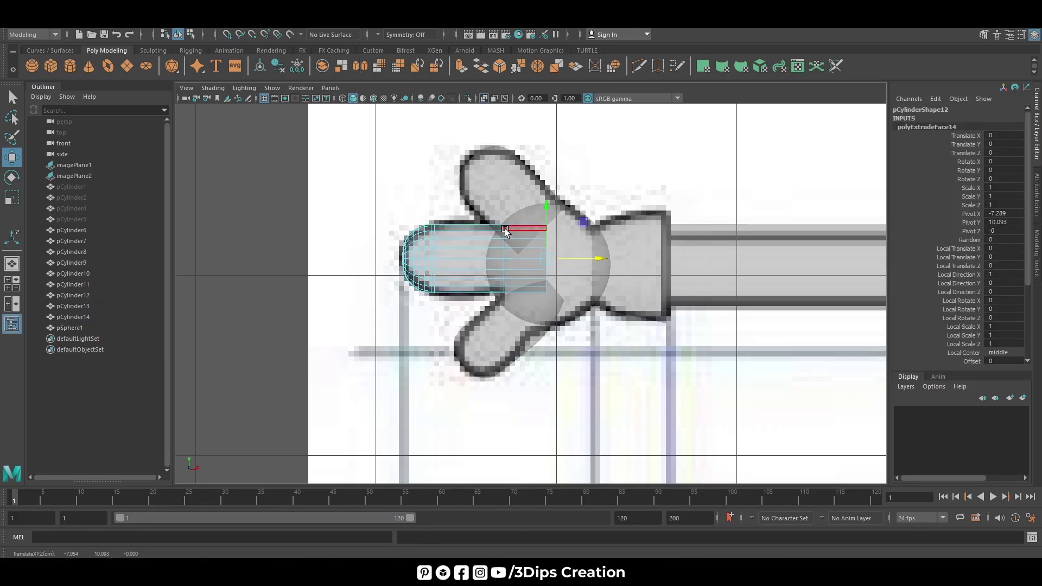
right_click_drag(500, 198, 505, 283)
right_click_drag(535, 166, 535, 167)
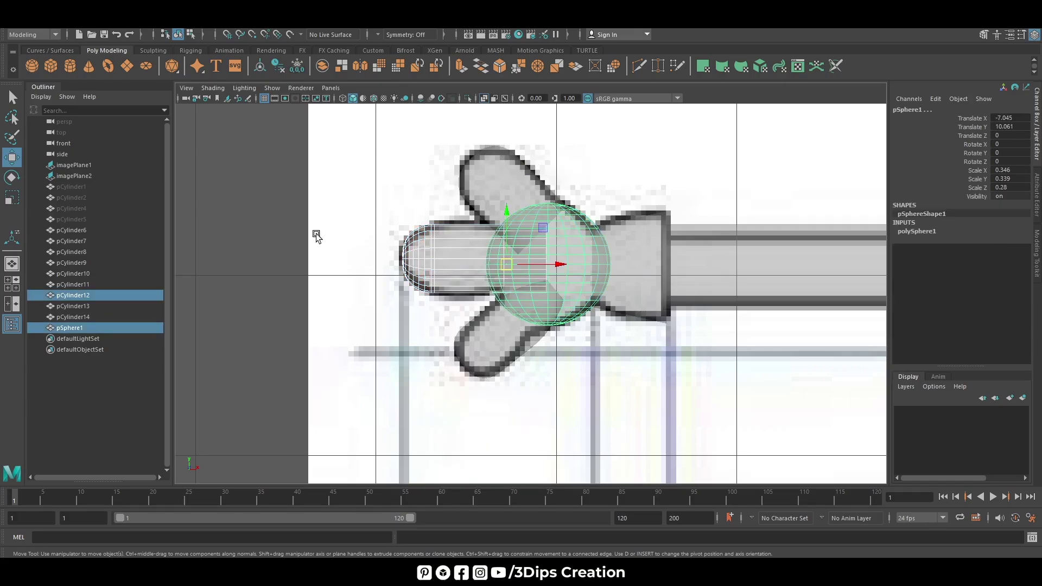
- Select edges around the left finger's base, trying and undoing a first bevel
left_click(316, 233)
right_click_drag(450, 243, 443, 215)
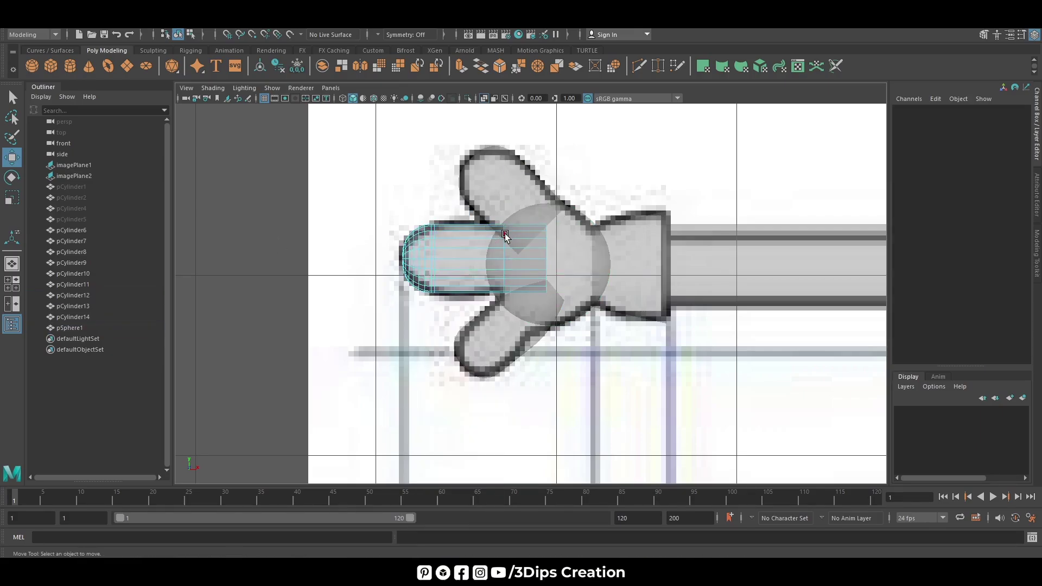
left_click(504, 237)
left_click(503, 280, "shift")
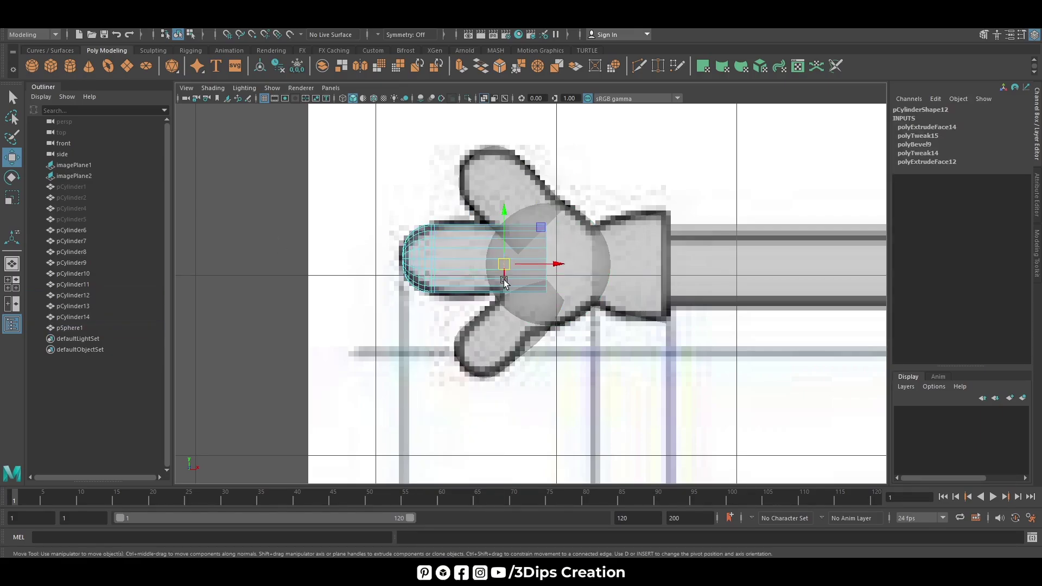
scroll(508, 258, "up", 1)
scroll(489, 252, "up", 4)
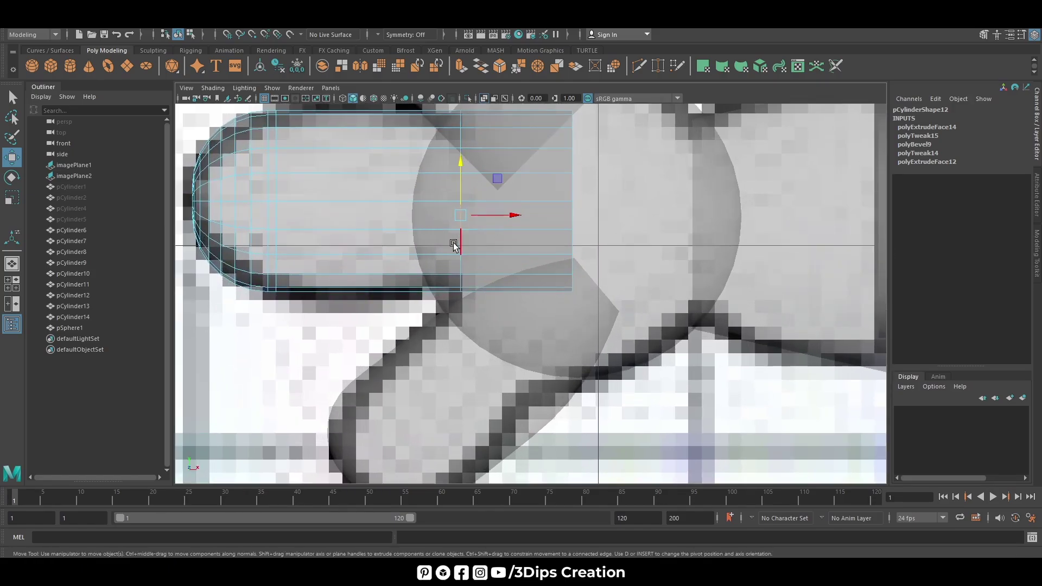
left_click(461, 169)
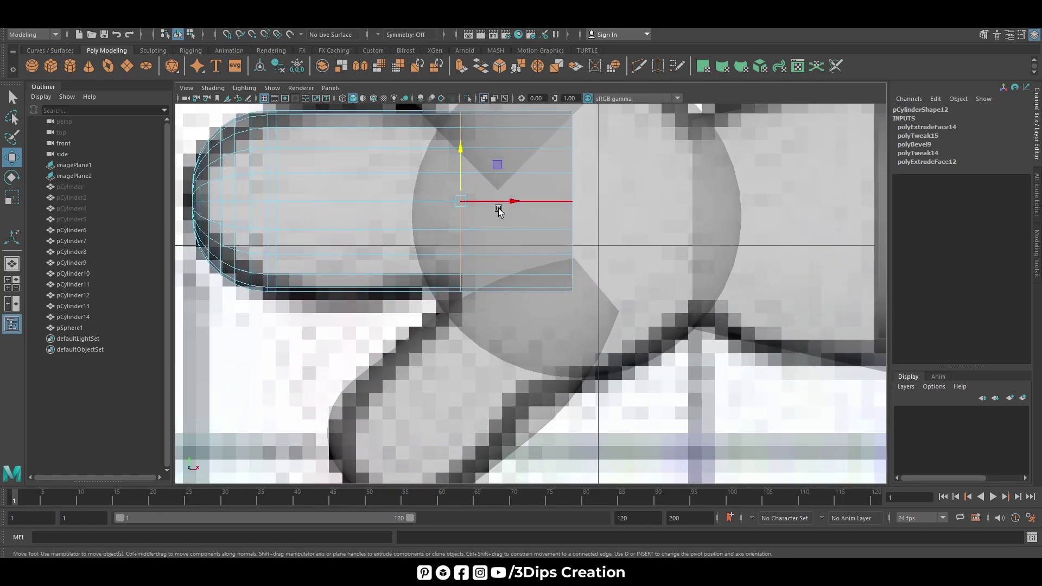
scroll(488, 227, "down", 10)
scroll(488, 250, "up", 2)
scroll(499, 271, "up", 4)
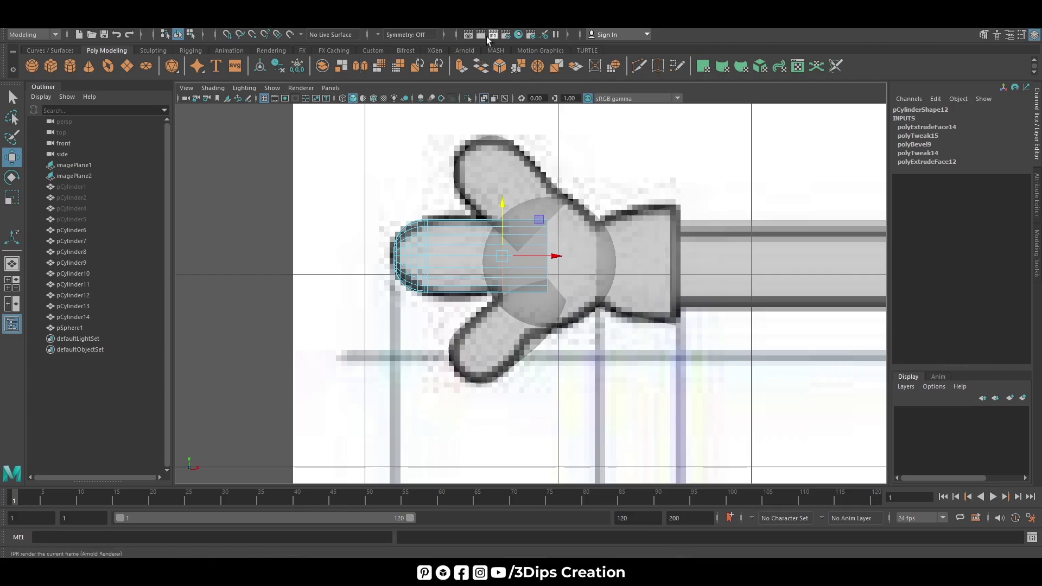
left_click(499, 66)
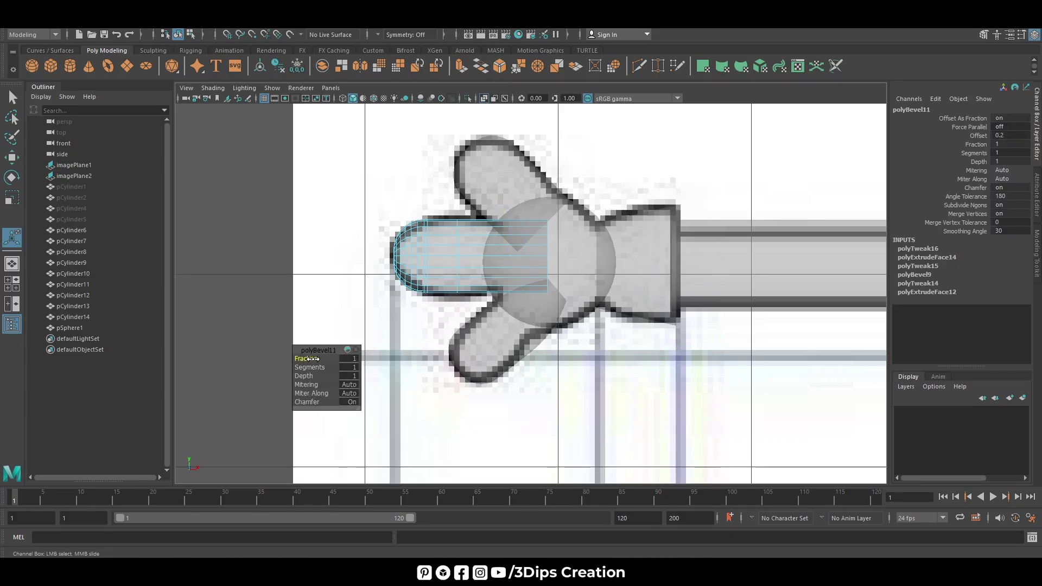
key("ctrl+z")
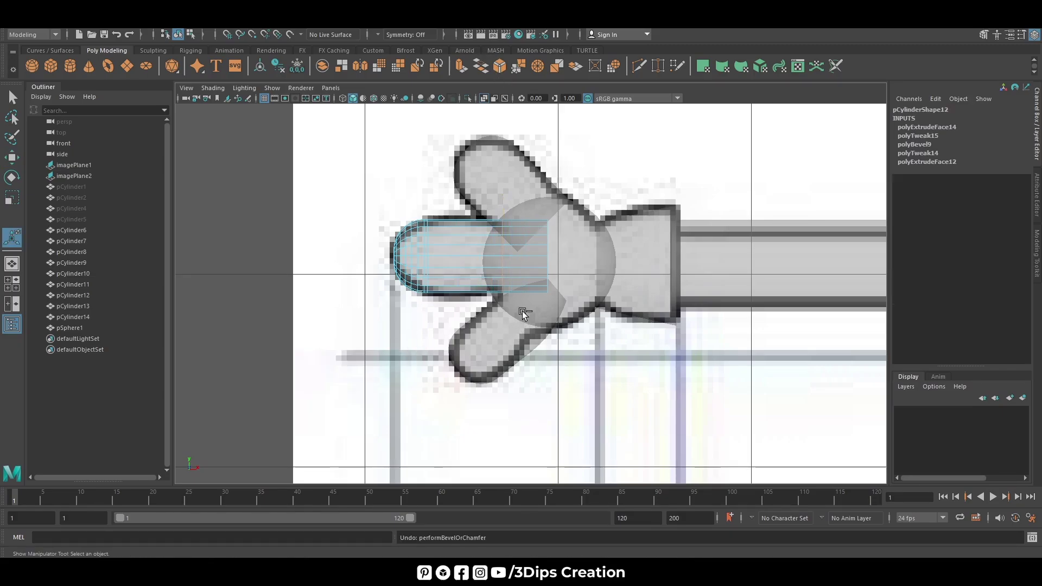
- Shift the finger's base edge ring slightly toward the palm and select the inner-end edges
right_click_drag(414, 242, 408, 226)
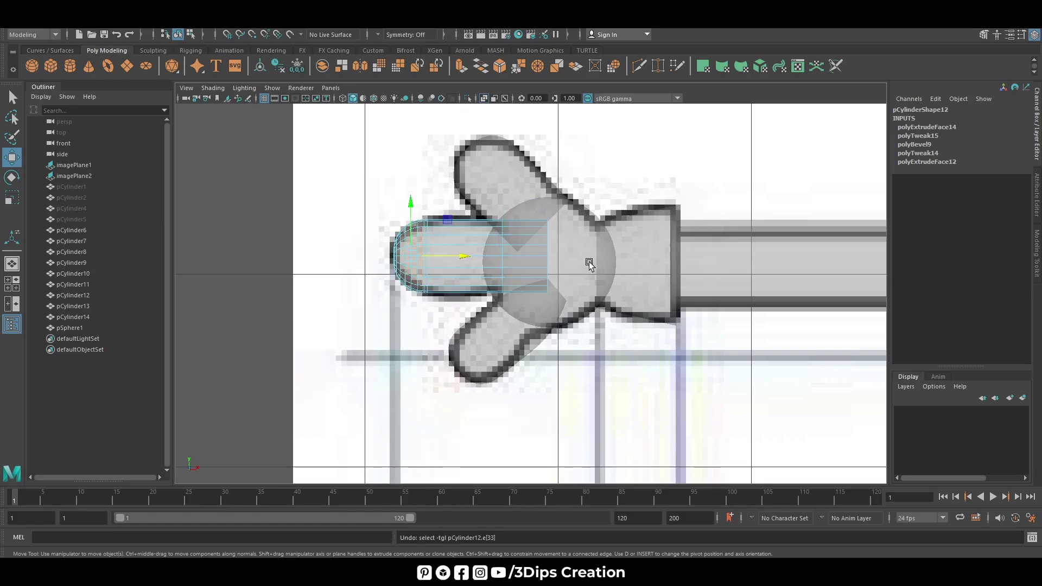
left_click(549, 255)
key("w")
key("r")
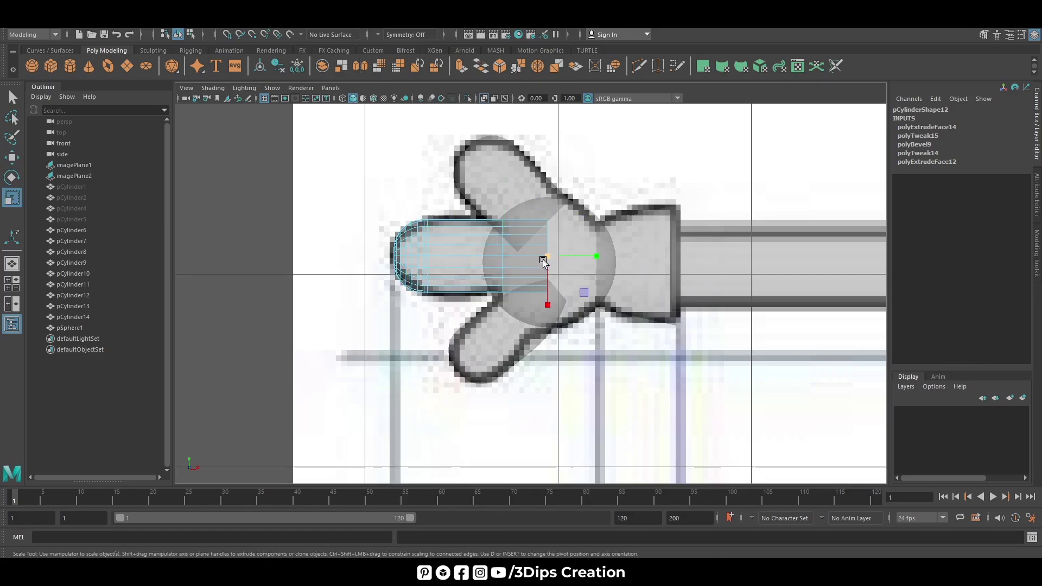
key("e")
key("w")
left_click_drag(596, 261, 526, 282)
key("r")
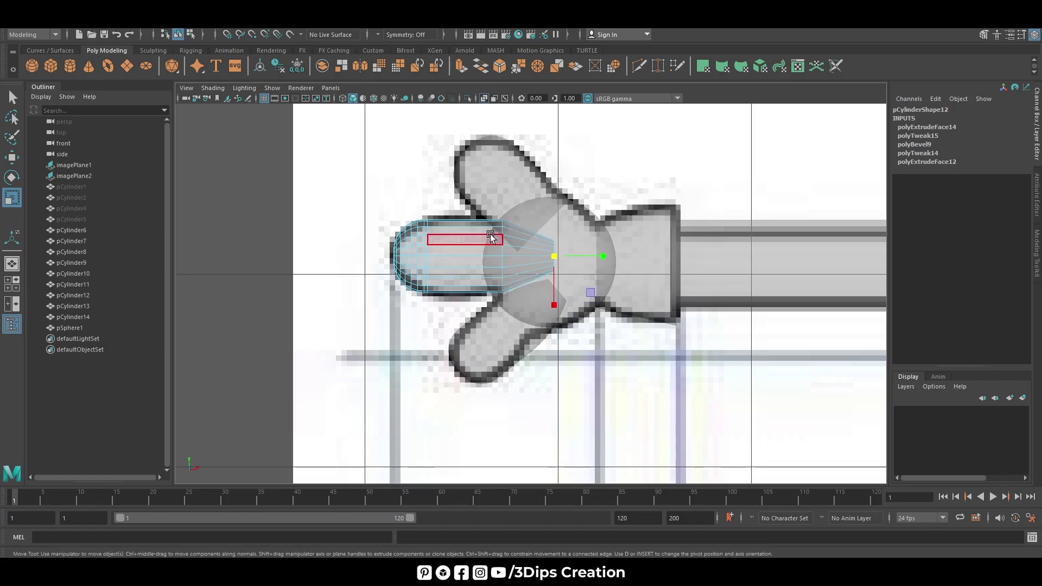
key("w")
right_click_drag(497, 232, 497, 222)
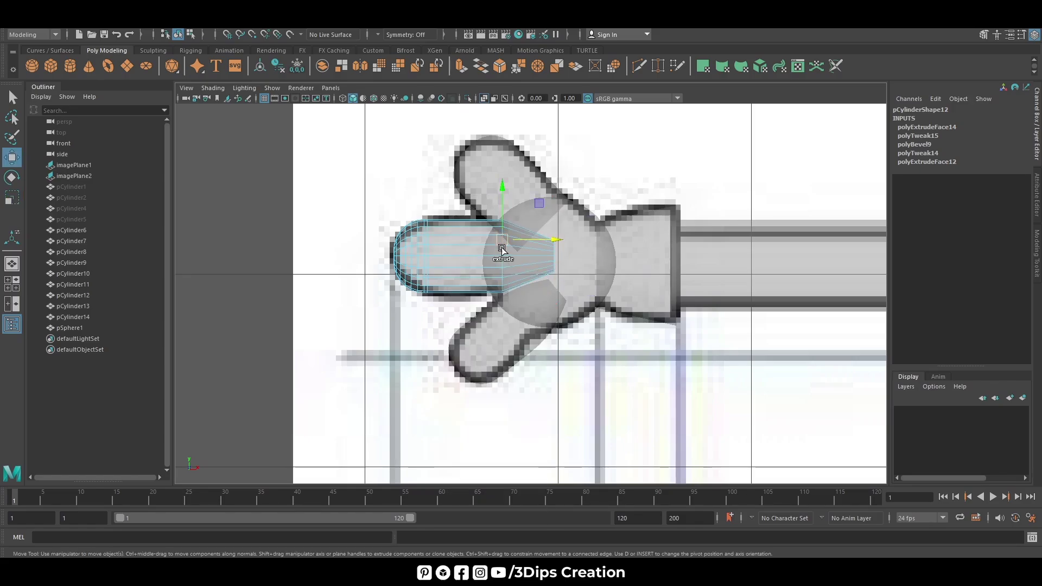
- Bevel the finger's inner-end edges at fraction 0.6 with 7 segments, then deselect
key("ctrl+b")
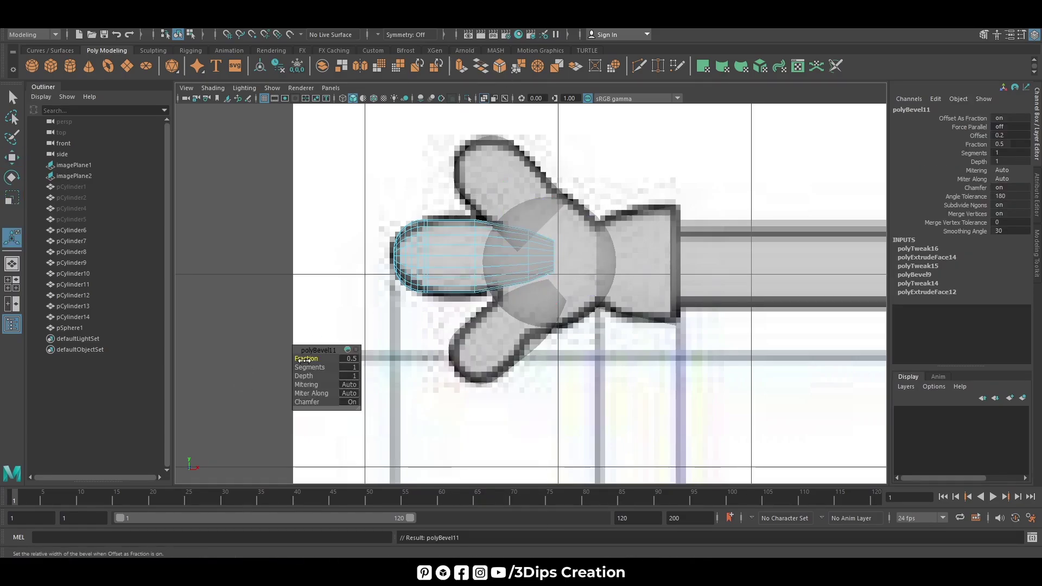
left_click_drag(308, 367, 311, 358)
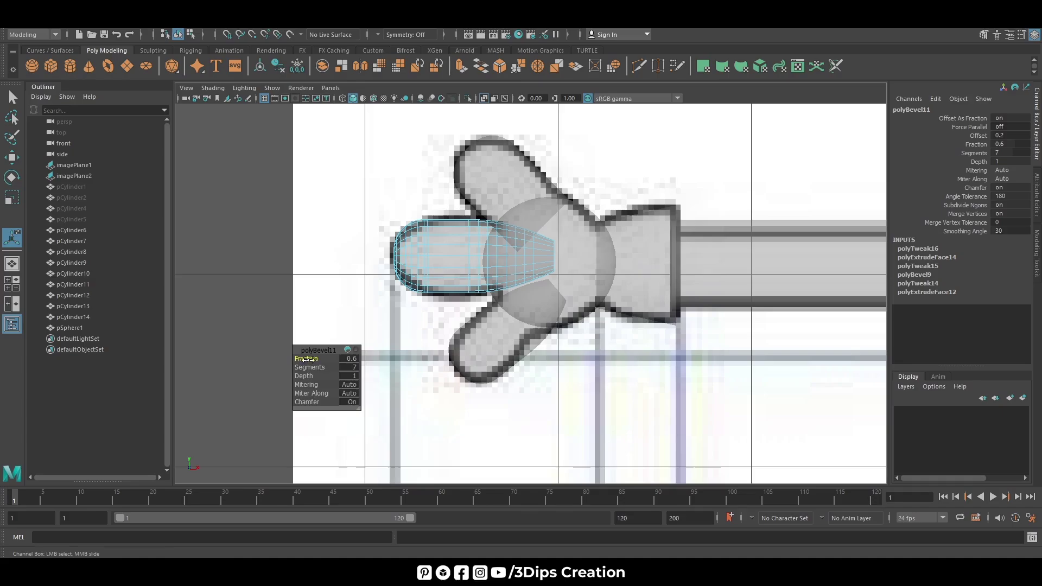
key("w")
right_click(439, 251)
left_click(444, 270)
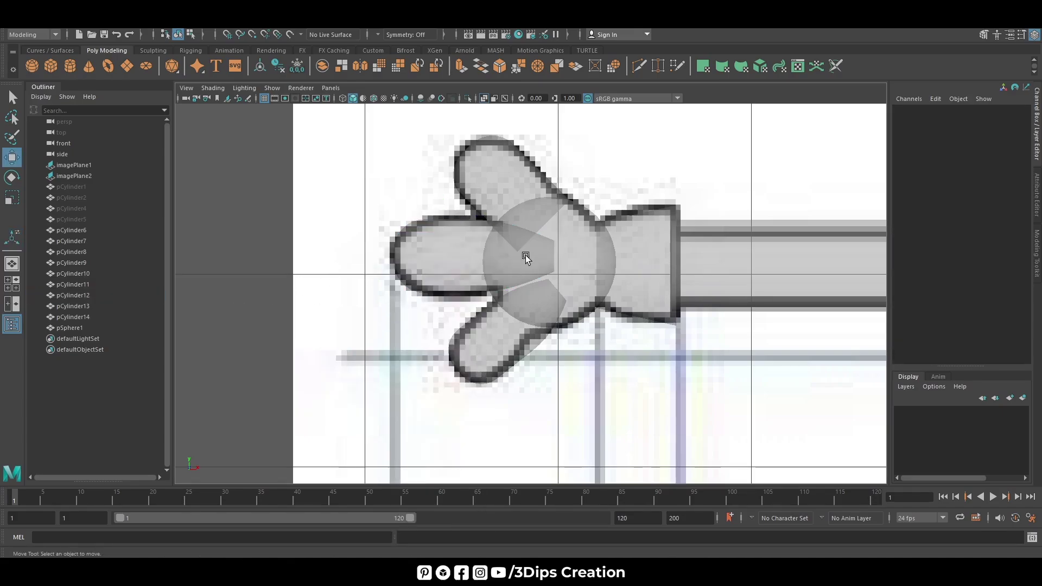
- Extrude the upper finger pCylinder13's base face into the palm and scale it down to taper
left_click(488, 163)
right_click(477, 168)
left_click(505, 157)
key("ctrl+e")
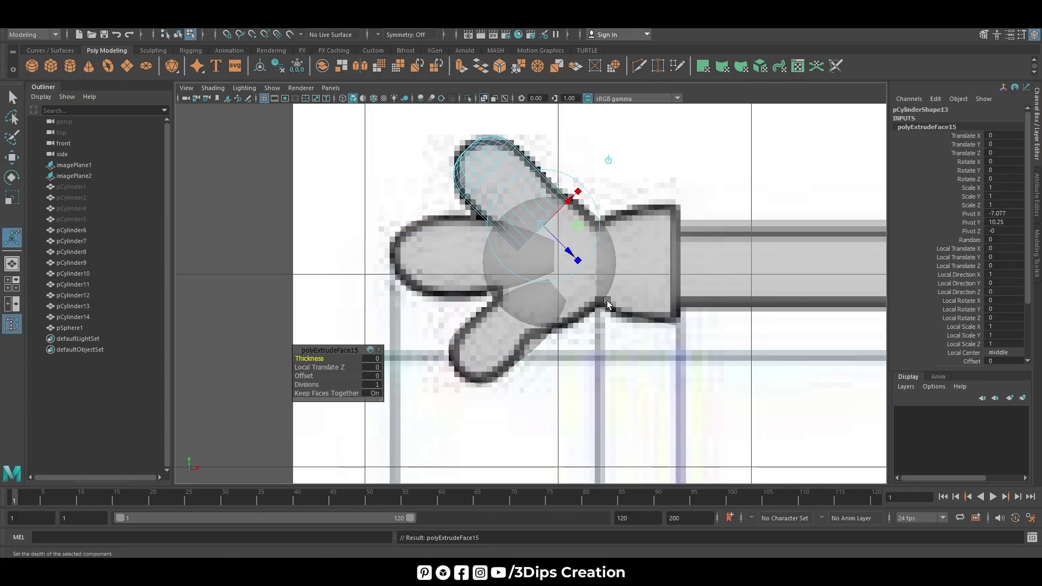
left_click_drag(563, 251, 587, 276)
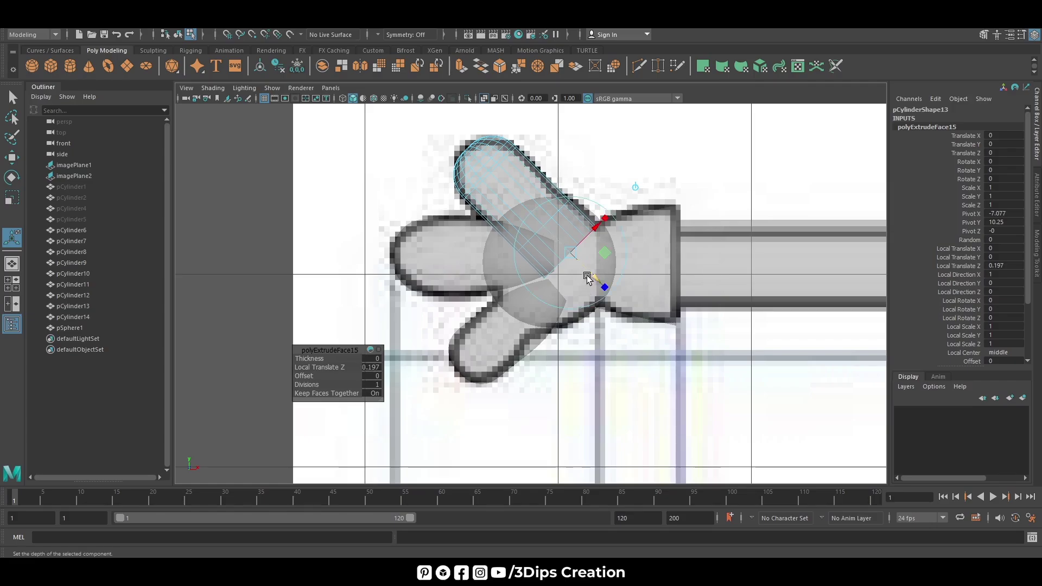
mouse_move(608, 221)
left_mouse_down()
mouse_move(581, 232)
mouse_move(465, 204)
left_mouse_up()
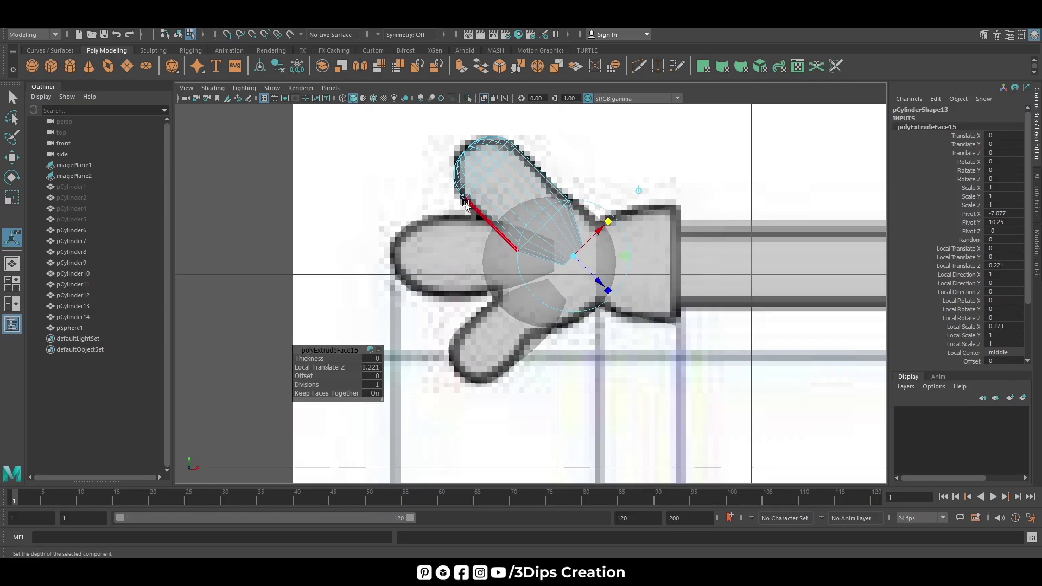
key("w")
- Select the upper finger's base edges in edge mode
right_click(541, 222)
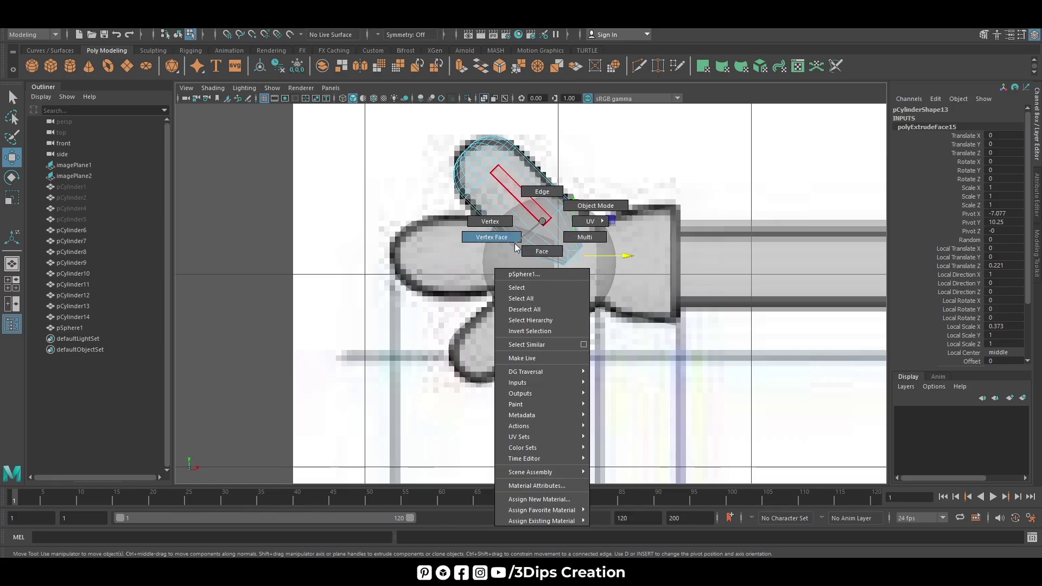
left_click(543, 192)
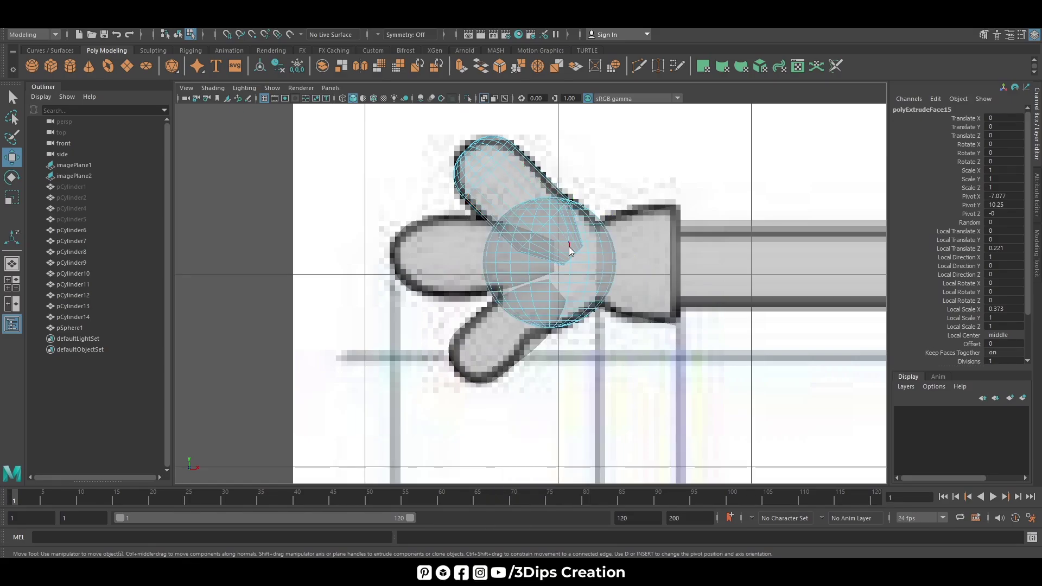
right_click_drag(569, 249, 603, 226)
left_click(467, 164)
right_click(468, 164)
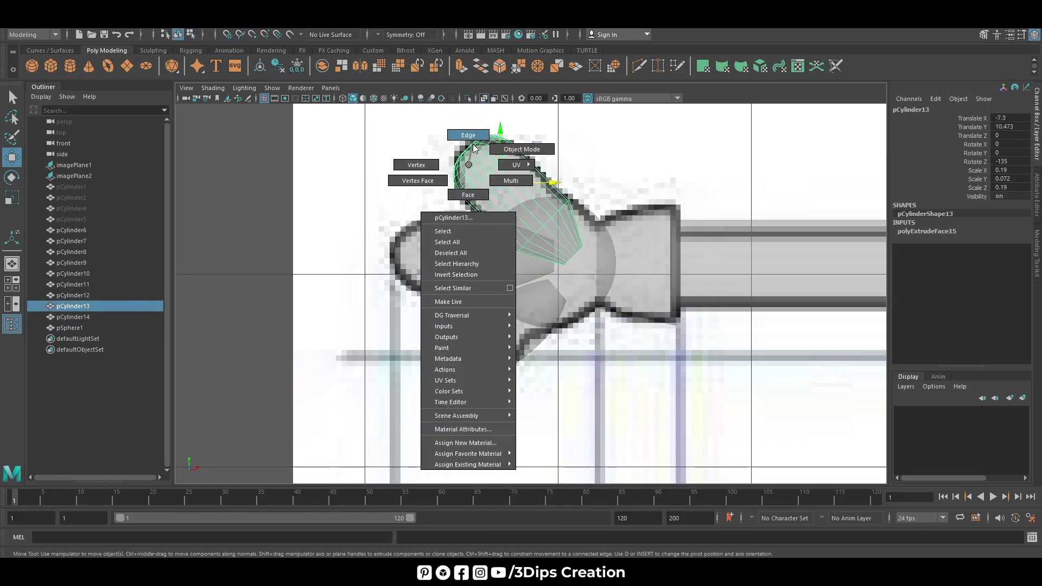
left_click(474, 147)
left_click(539, 230)
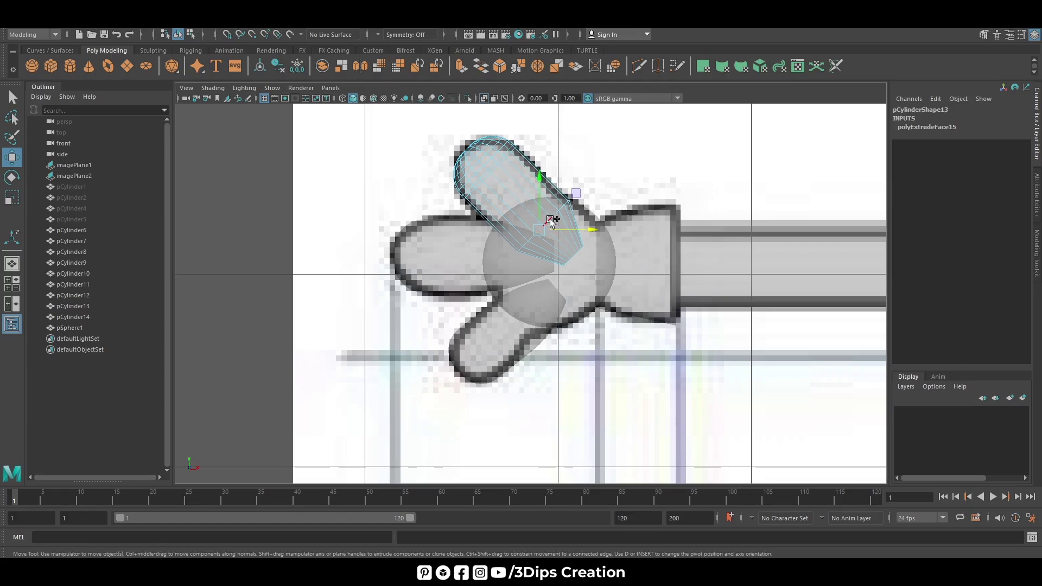
left_click_drag(549, 220, 554, 215)
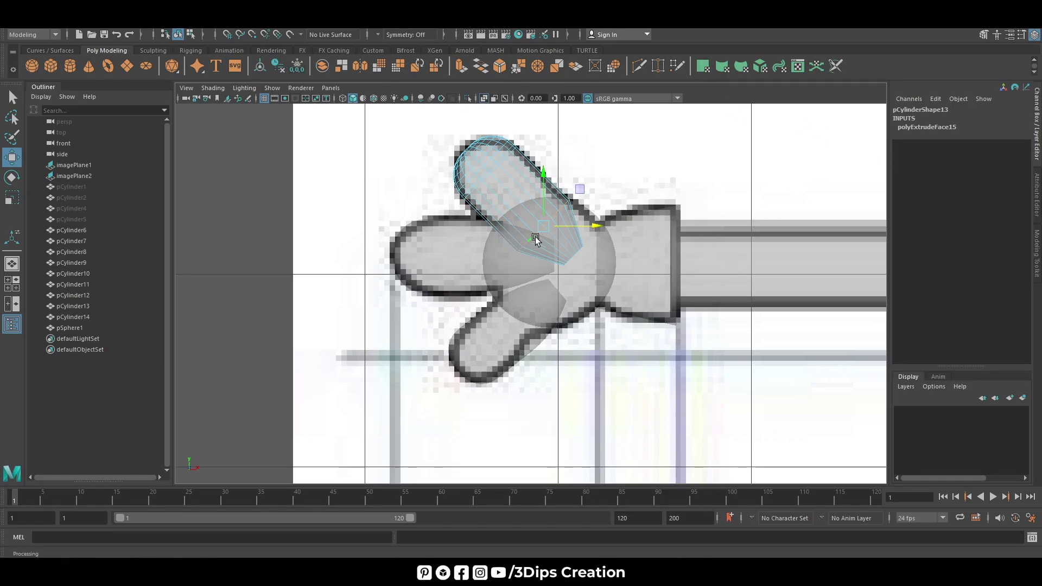
- Bevel the base edges at fraction 0.7 with 5 segments and turn on Smooth Shade All
key("ctrl+b")
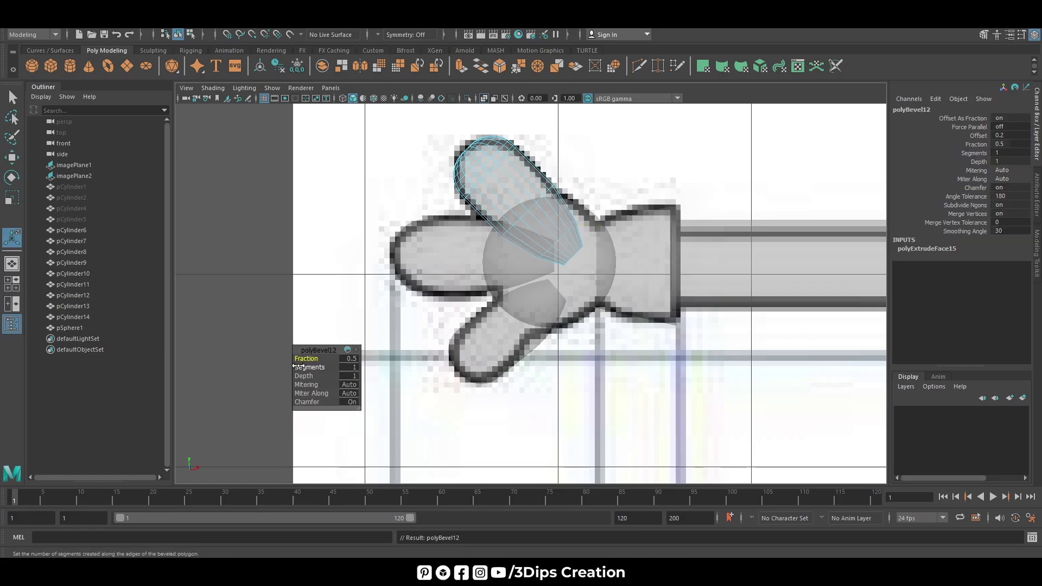
mouse_move(306, 356)
left_mouse_down()
mouse_move(310, 368)
mouse_move(332, 369)
left_mouse_up()
key("w")
right_click_drag(530, 209, 565, 179)
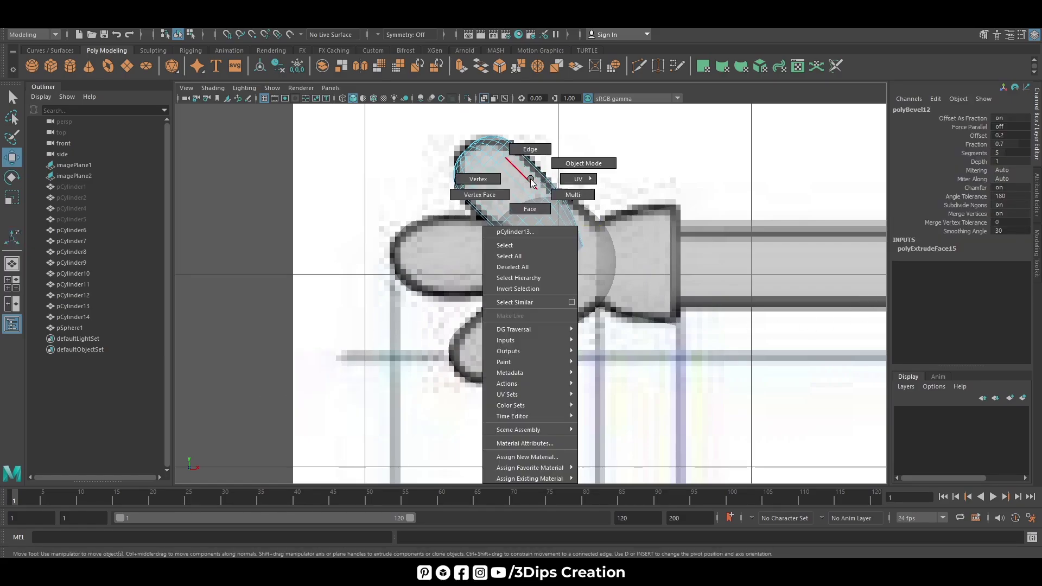
scroll(677, 222, "down", 5)
scroll(597, 244, "down", 3)
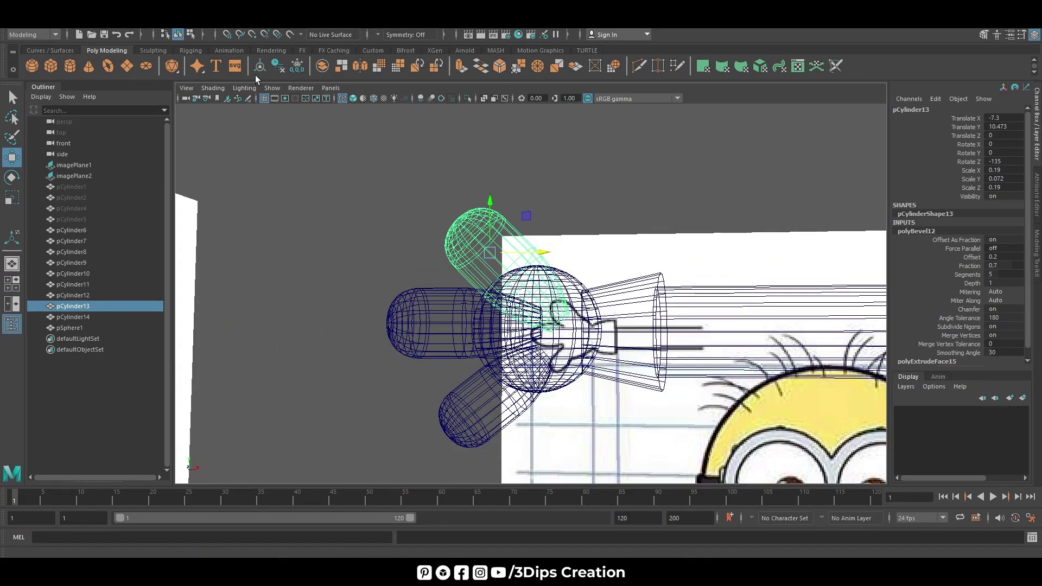
left_click(353, 99)
mouse_move(430, 314)
left_mouse_down("alt")
mouse_move(360, 350)
mouse_move(475, 368)
mouse_move(406, 330)
mouse_move(365, 325)
mouse_move(394, 351)
mouse_move(398, 437)
mouse_move(398, 408)
mouse_move(496, 423)
left_mouse_up("alt")
- Insert an edge loop around the wrist cuff pCylinder11
left_click(663, 331)
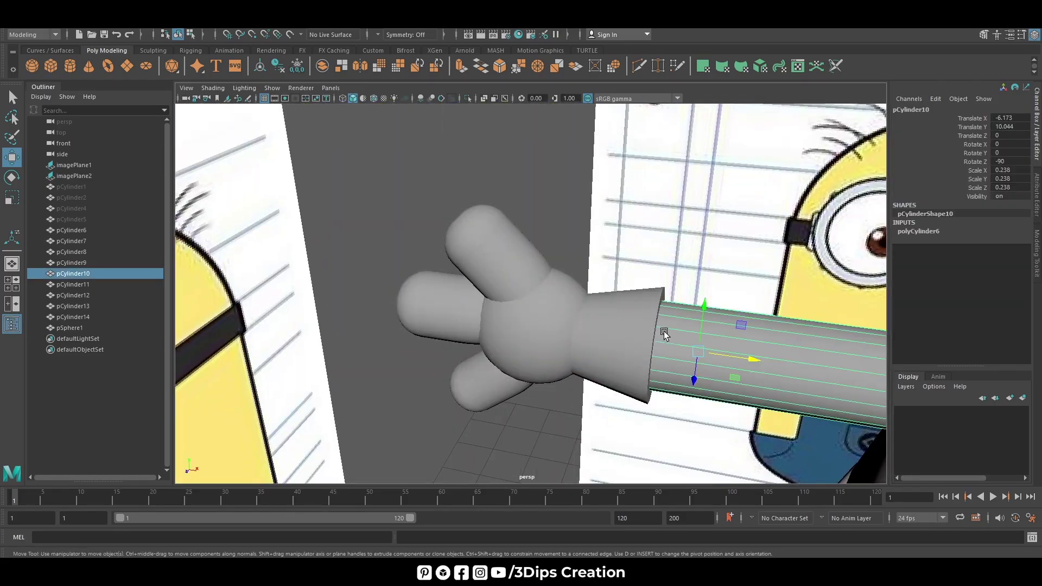
left_click_drag(663, 331, 577, 407, "alt")
mouse_move(579, 293)
right_mouse_down()
mouse_move(588, 308)
mouse_move(719, 252)
right_mouse_up()
left_click(532, 327)
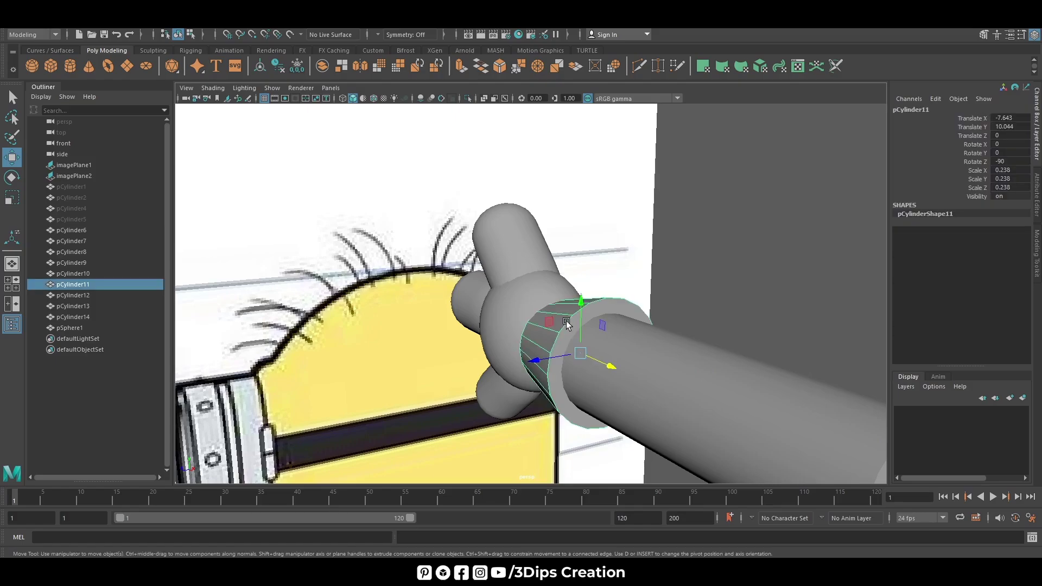
right_click_drag(567, 276, 575, 255)
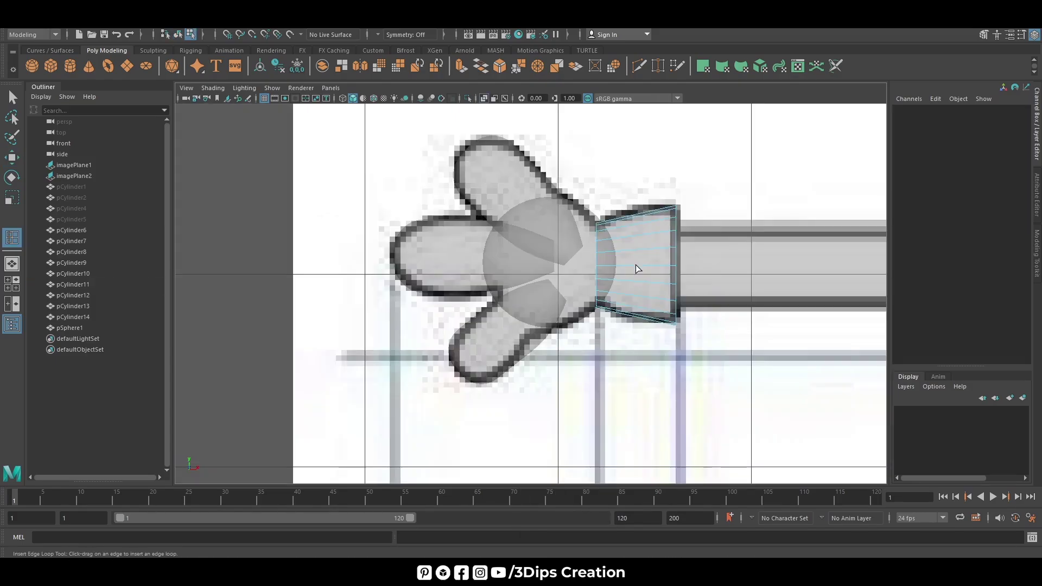
right_click_drag(572, 328, 638, 267, "shift")
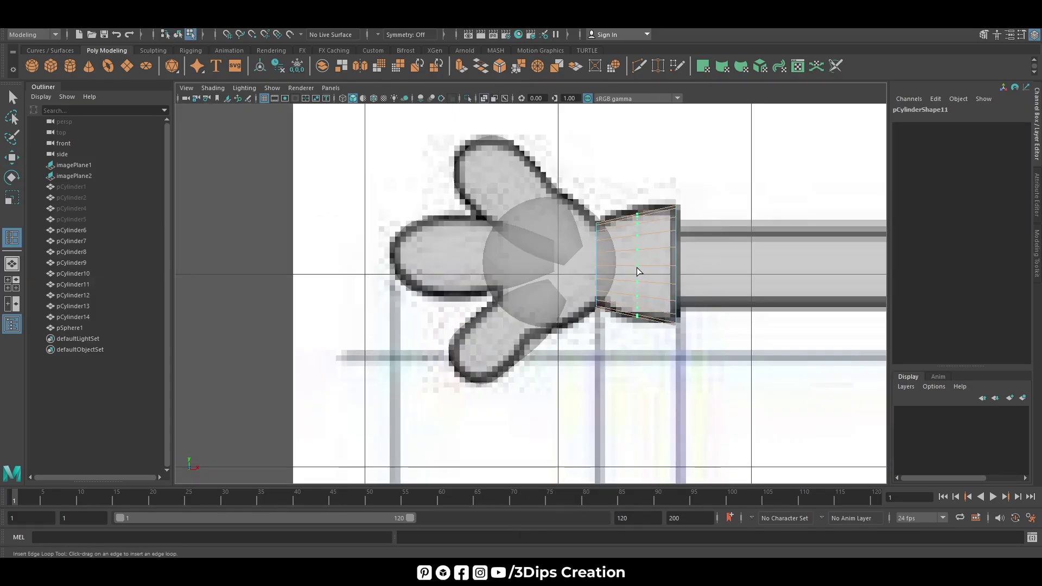
left_click(637, 268)
key("r")
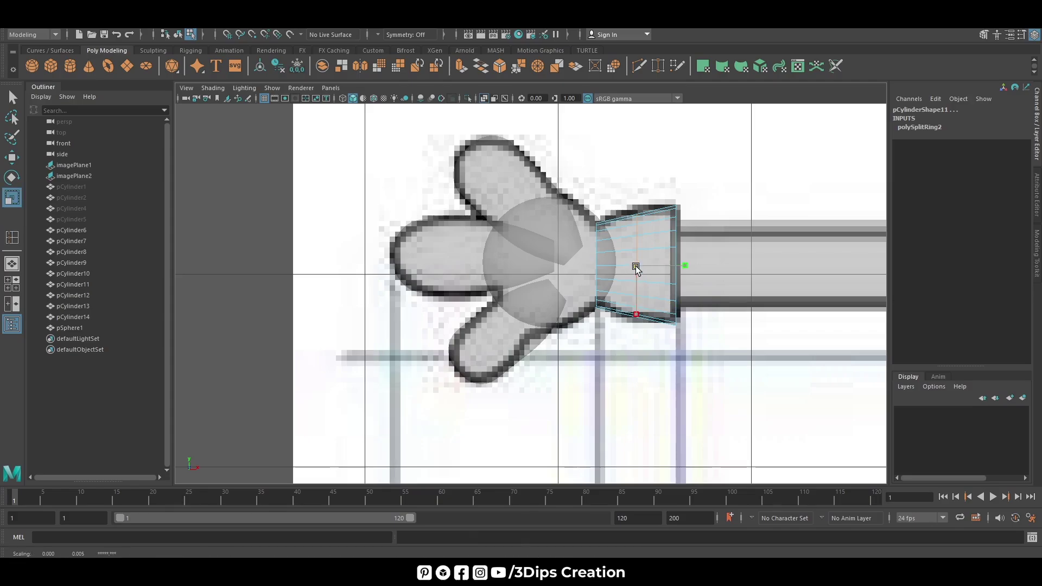
key("w")
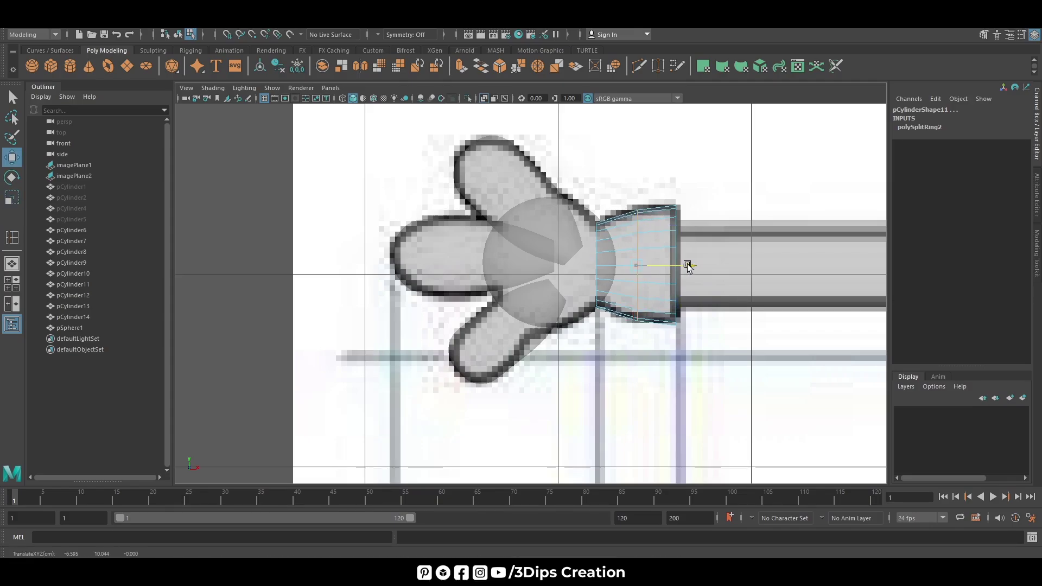
key("r")
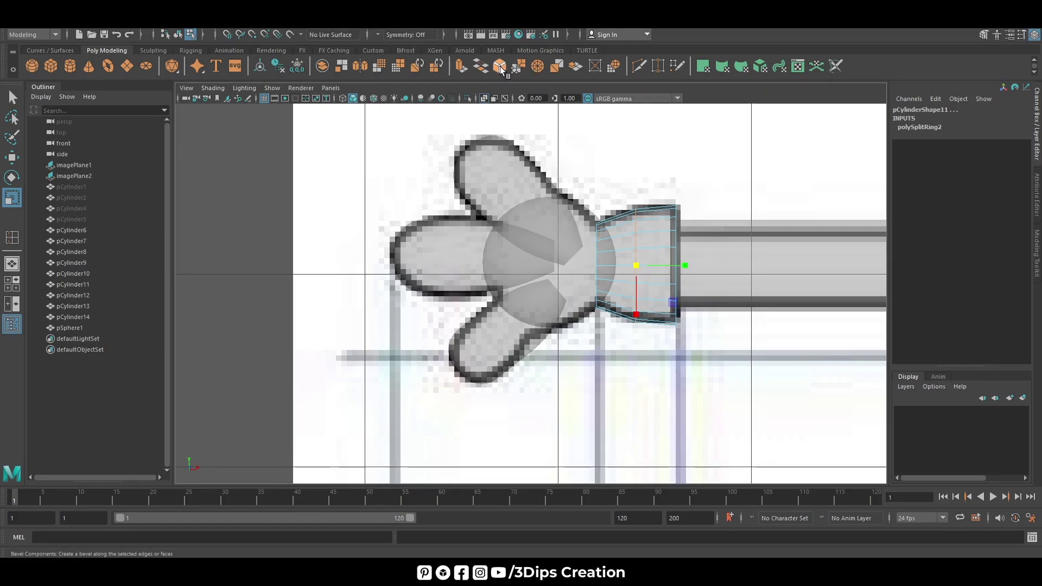
- Bevel the wrist cuff's edge loop at fraction 0.8 with 5 segments and inspect it in perspective
left_click(521, 66)
mouse_move(310, 367)
left_mouse_down()
mouse_move(331, 367)
mouse_move(314, 356)
mouse_move(320, 367)
left_mouse_up()
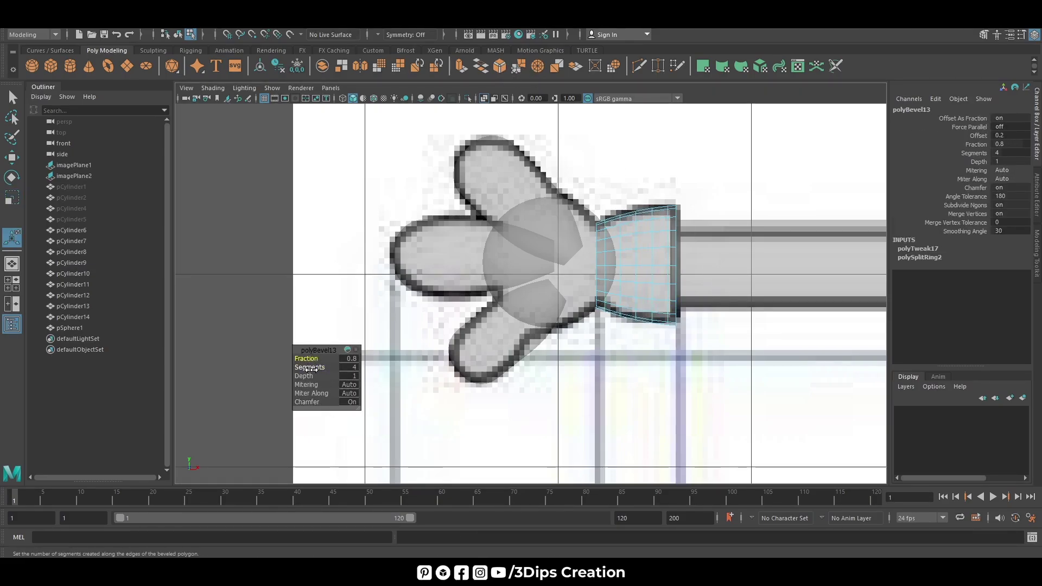
key("w")
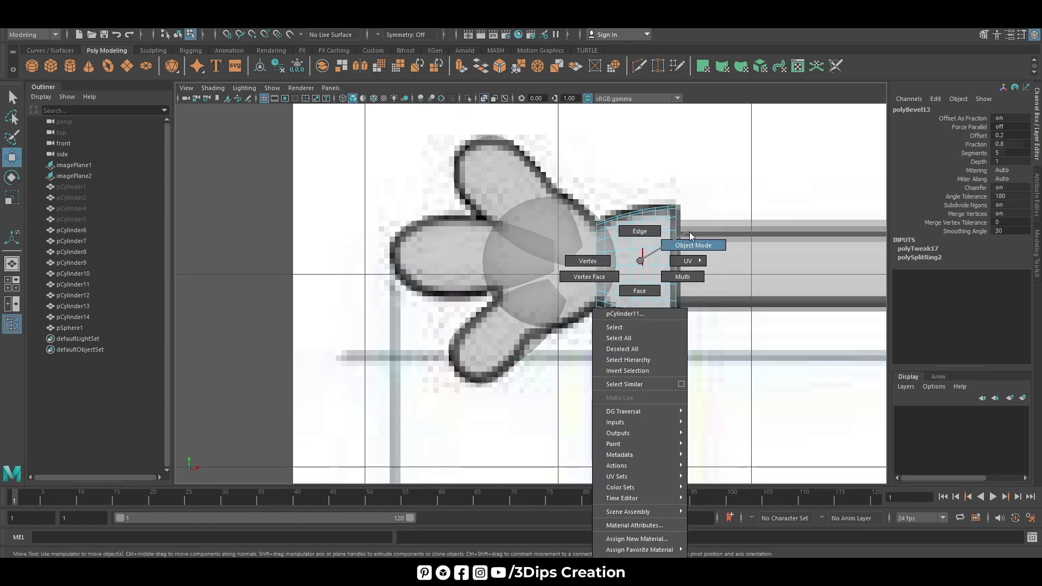
right_click_drag(640, 263, 692, 244)
key("space")
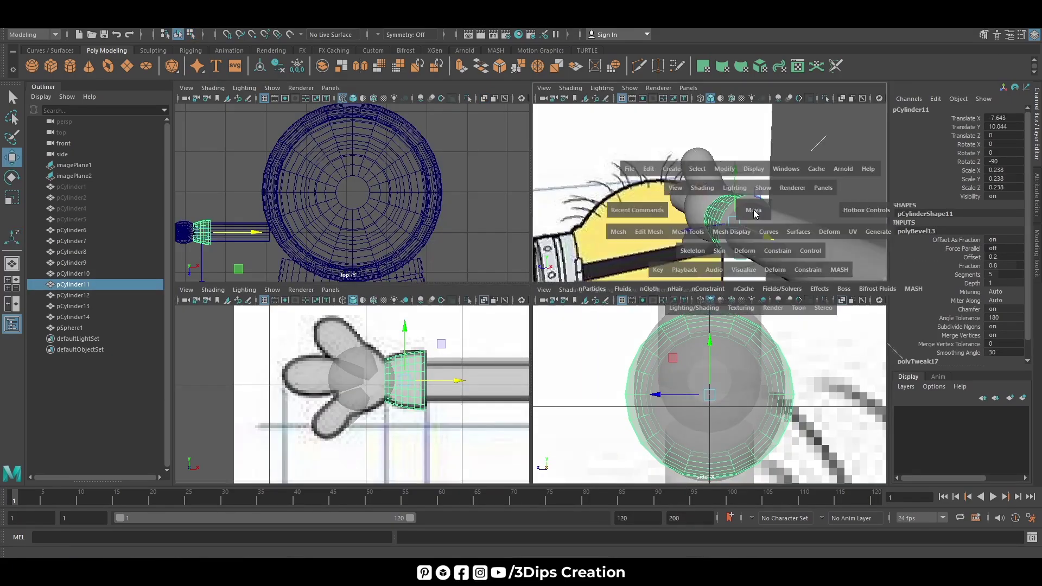
key("space")
right_click_drag(575, 293, 692, 250)
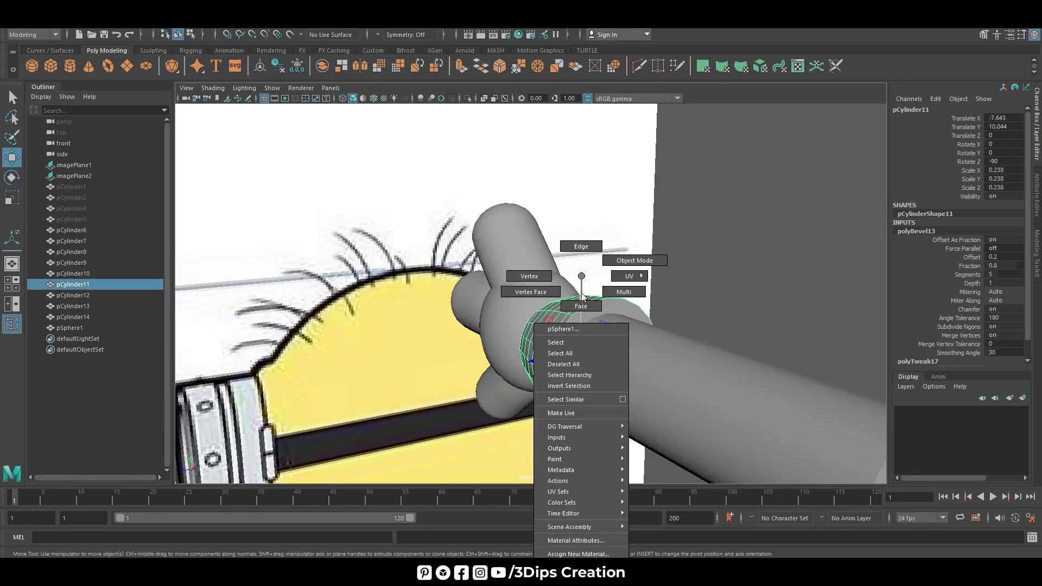
left_click(692, 249)
mouse_move(692, 250)
left_mouse_down("alt")
mouse_move(597, 323)
mouse_move(584, 390)
mouse_move(534, 326)
mouse_move(529, 360)
mouse_move(440, 388)
mouse_move(321, 368)
left_mouse_up("alt")
left_click(534, 325)
- Group the glove and wrist pieces as L_Han and lower it to Translate Y -1.894
left_click(457, 368)
mouse_move(457, 366)
left_mouse_down("alt")
mouse_move(488, 326)
mouse_move(533, 355)
mouse_move(650, 325)
mouse_move(576, 352)
left_mouse_up("alt")
left_click_drag(536, 298, 516, 282)
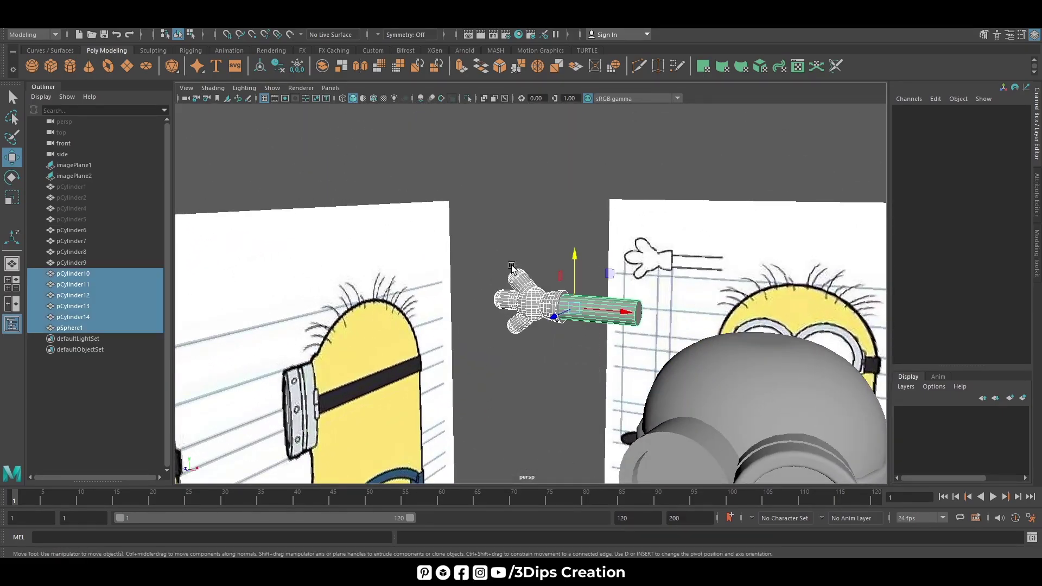
key("ctrl+g")
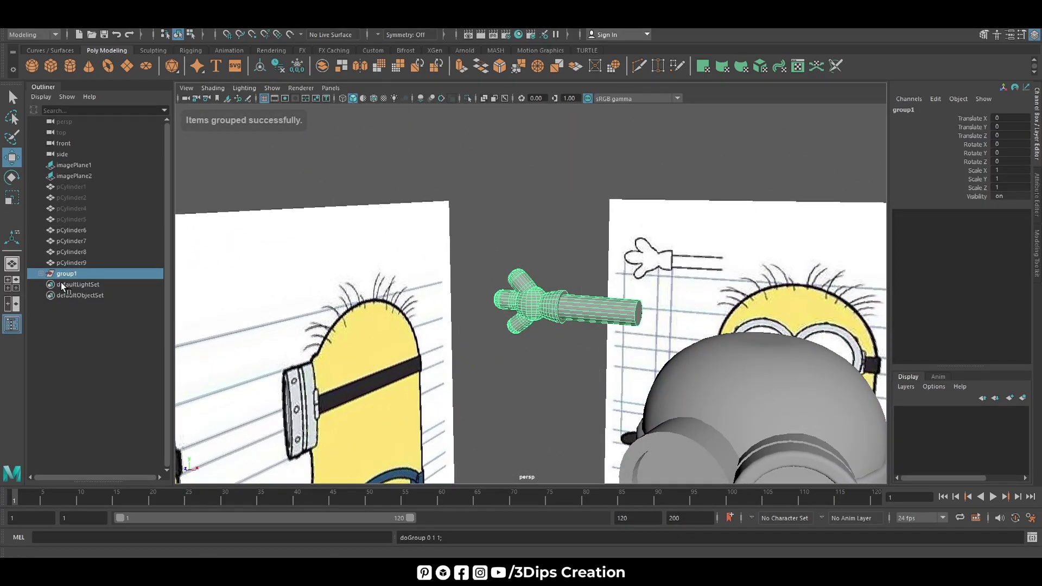
double_click(68, 274)
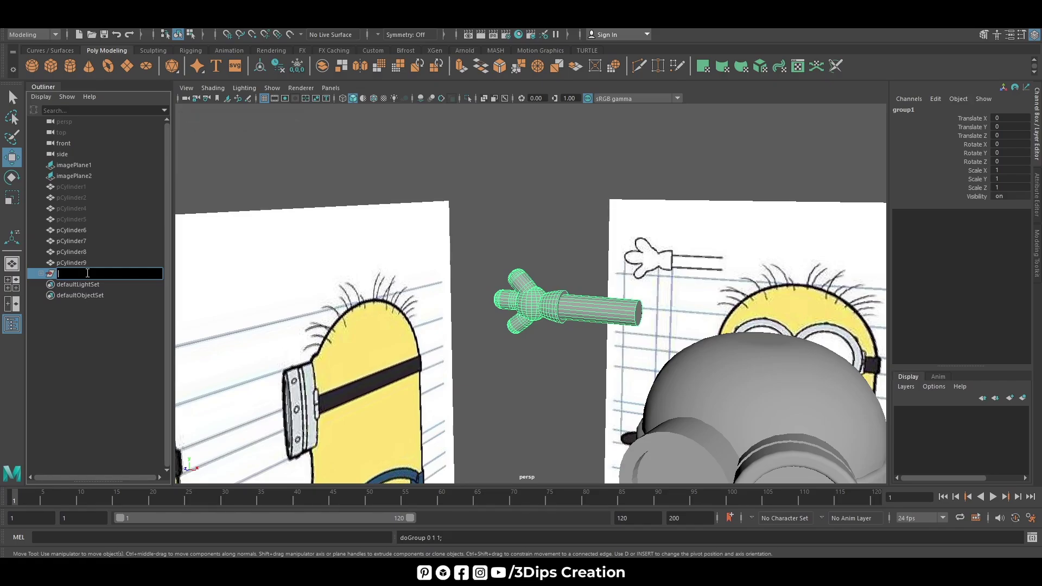
type("L Han")
left_click(373, 161)
left_click(564, 331)
left_click(79, 275)
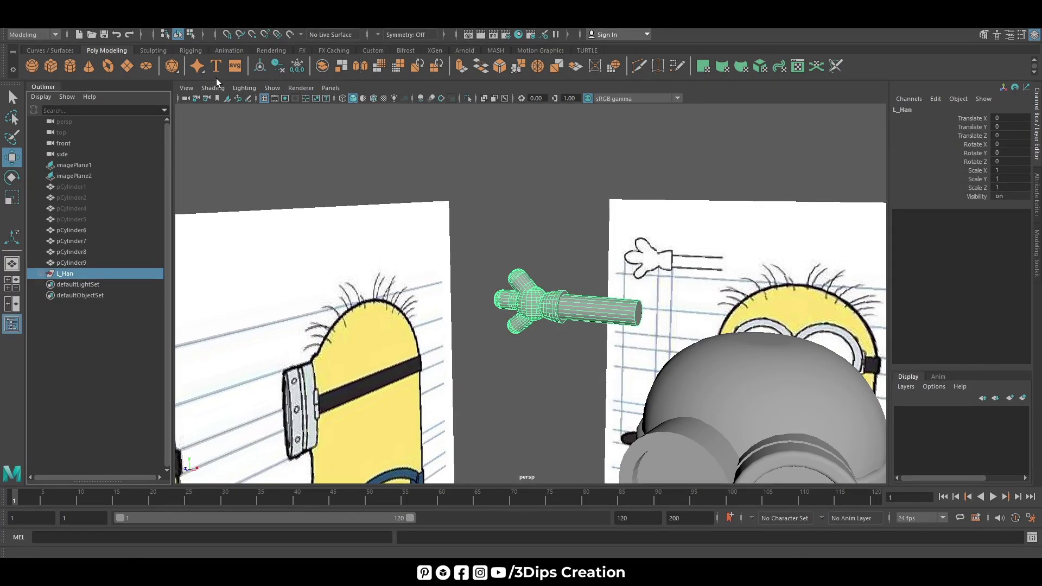
left_click_drag(575, 261, 572, 364)
- Lower L_Han in front view to match the reference arm's height
key("space")
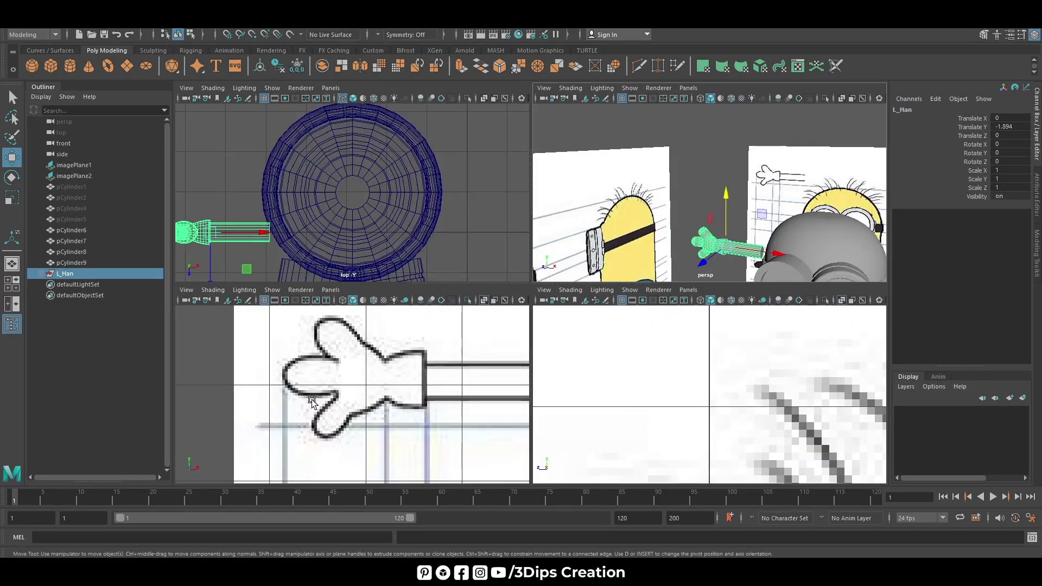
key("space")
scroll(325, 363, "down", 5)
left_click_drag(526, 265, 526, 375)
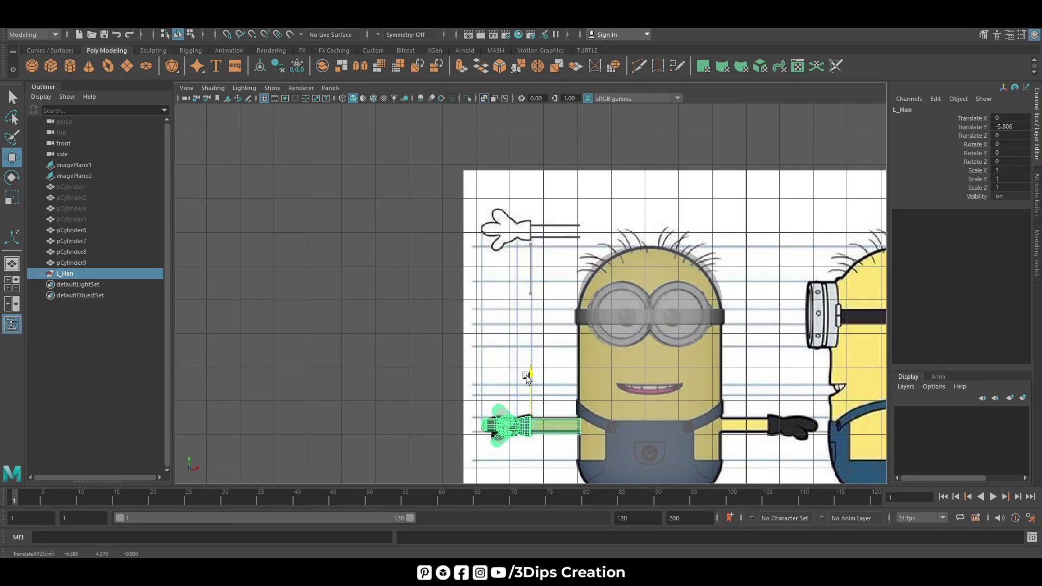
left_click_drag(525, 375, 526, 375)
scroll(382, 343, "down", 3)
- Duplicate the hand, rotate the copy Z 180°, and place it at X 7.068, Y -5.824
key("ctrl+d")
mouse_move(382, 343)
left_mouse_down()
mouse_move(620, 345)
mouse_move(464, 372)
mouse_move(481, 397)
left_mouse_up()
key("e")
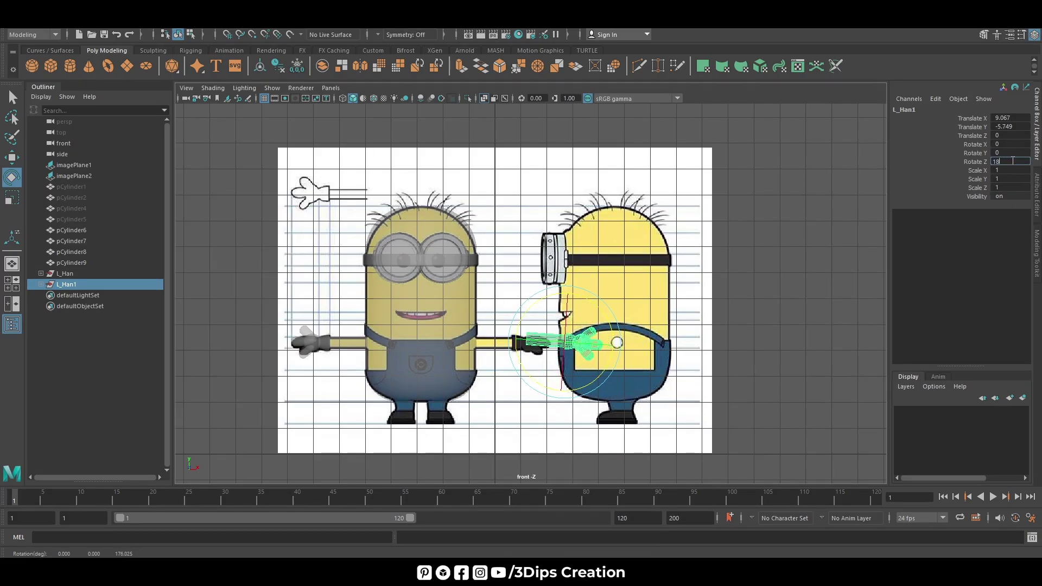
key("Return")
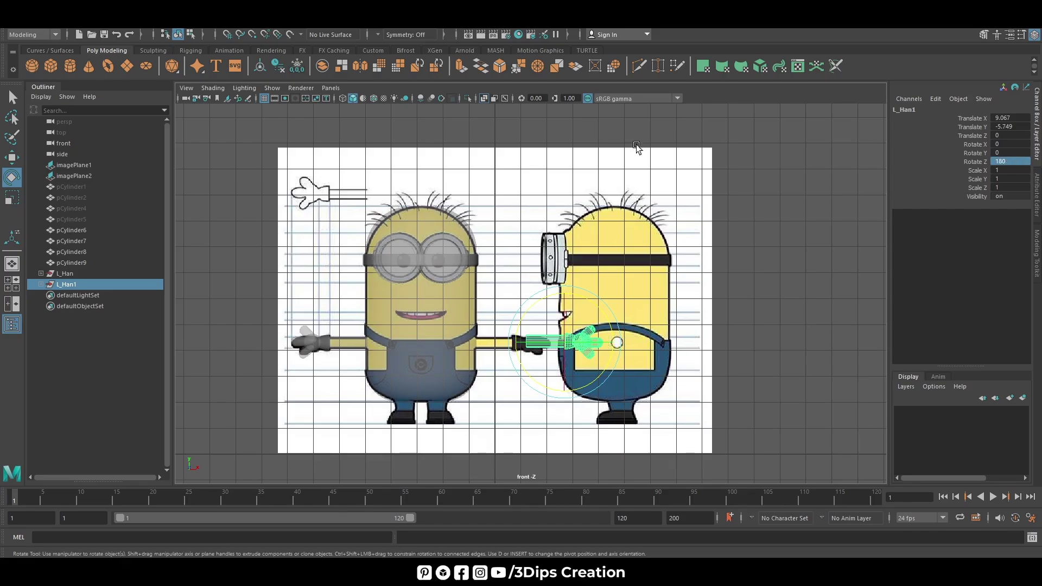
key("w")
left_click_drag(621, 343, 547, 356)
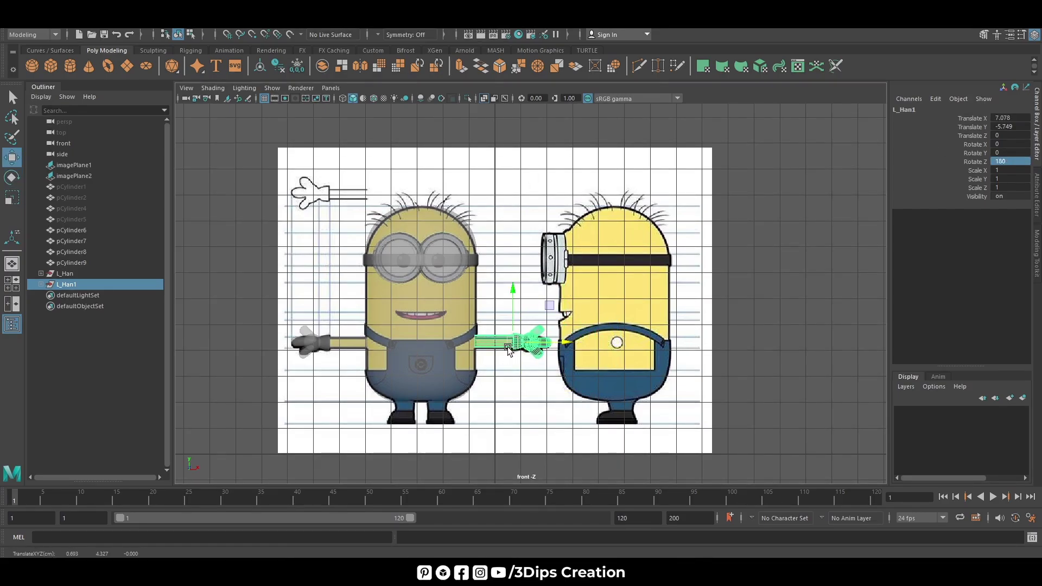
key("f")
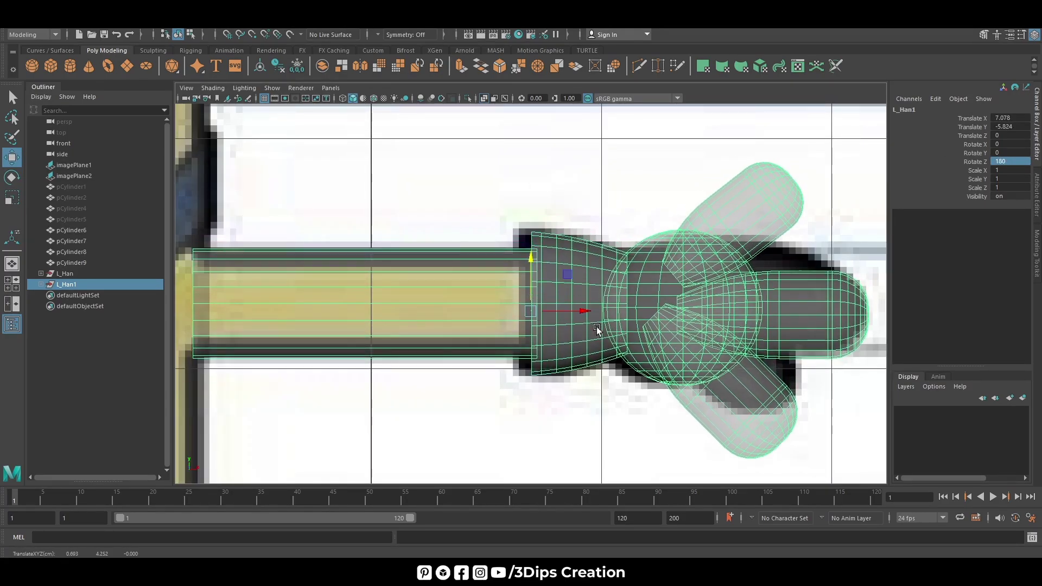
mouse_move(565, 313)
left_mouse_down()
mouse_move(589, 314)
mouse_move(574, 309)
mouse_move(599, 294)
left_mouse_up()
- Frame and orbit the copied hand in perspective view to check its placement
key("a")
key("space")
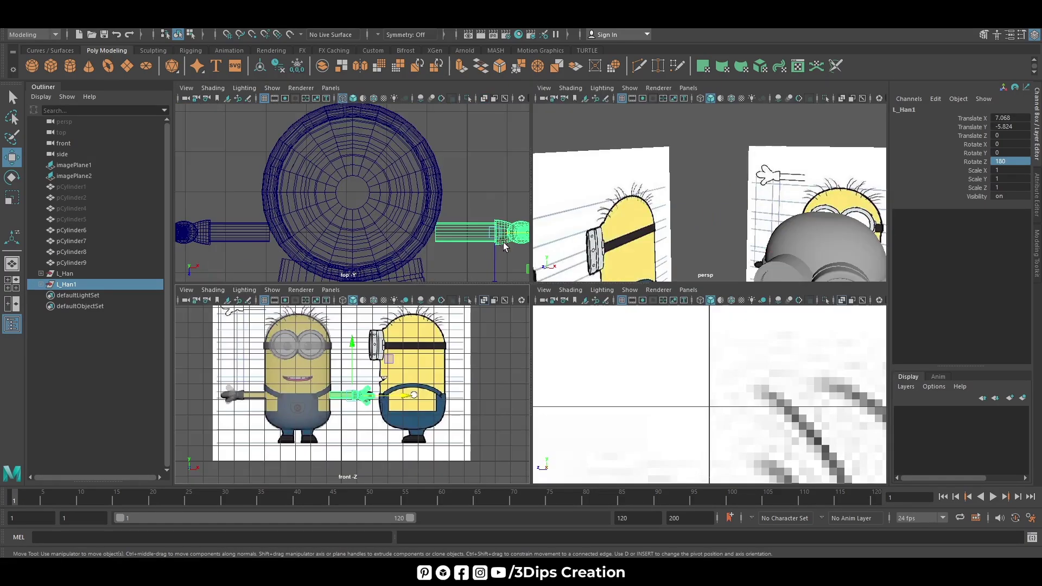
key("space")
key("f")
mouse_move(409, 213)
left_mouse_down("alt")
mouse_move(353, 283)
mouse_move(340, 325)
left_mouse_up("alt")
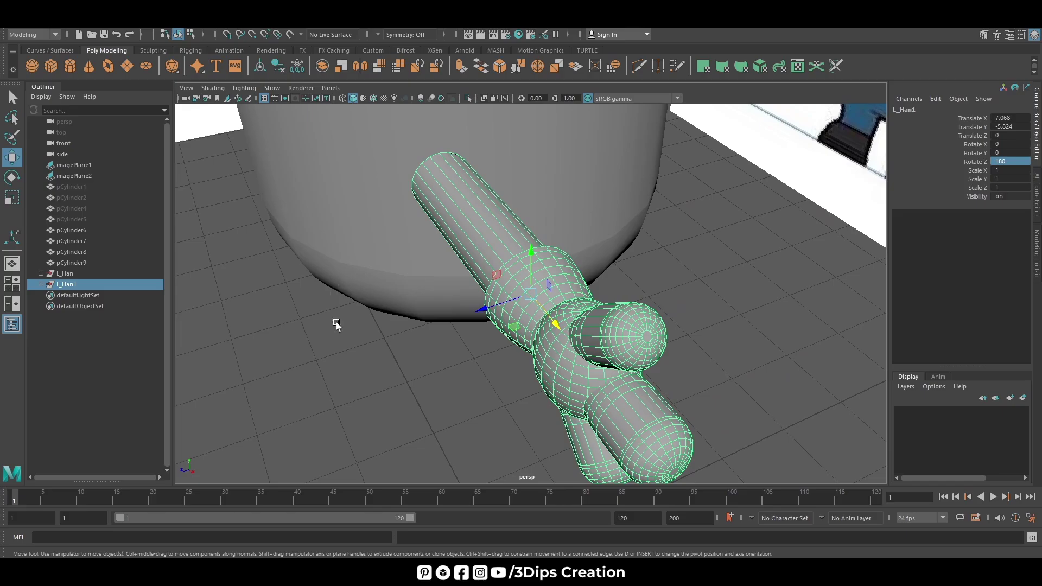
key("space")
key("space")
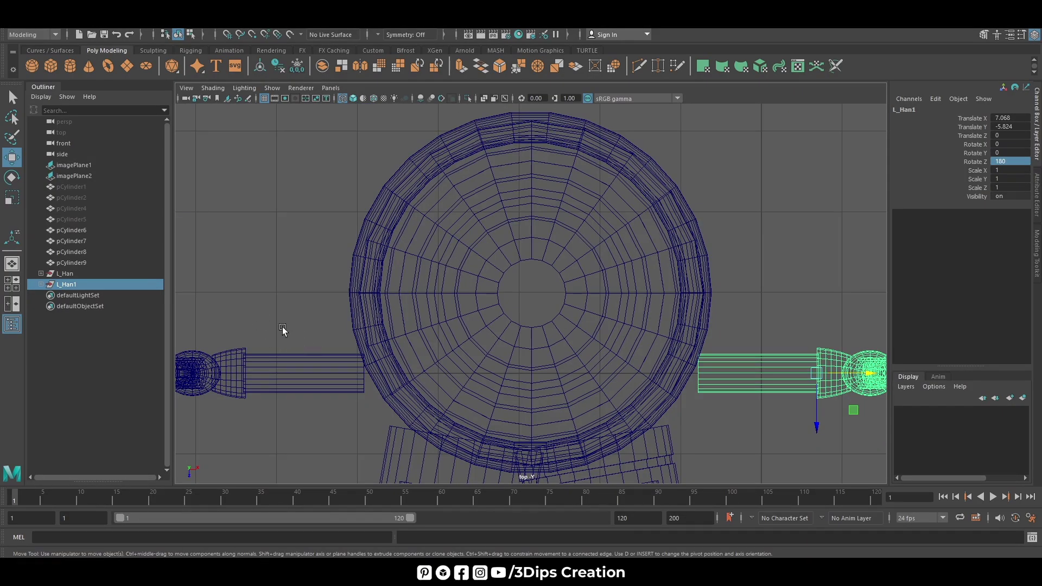
- Rename the copied hand L_Han1 to R_Han1 in the Outliner
key("a")
double_click(69, 285)
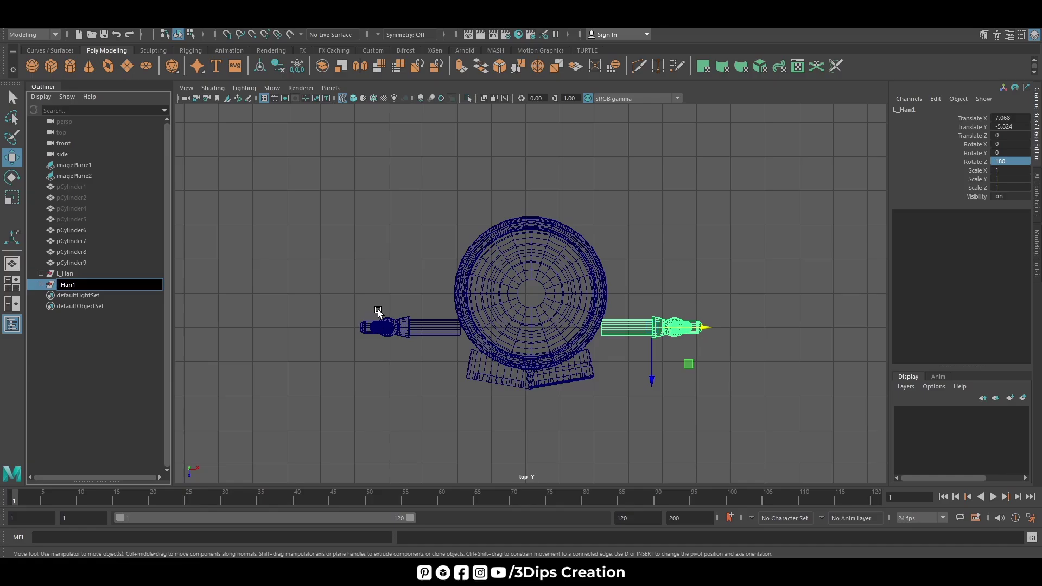
type("R")
left_click(342, 255)
left_click(70, 285)
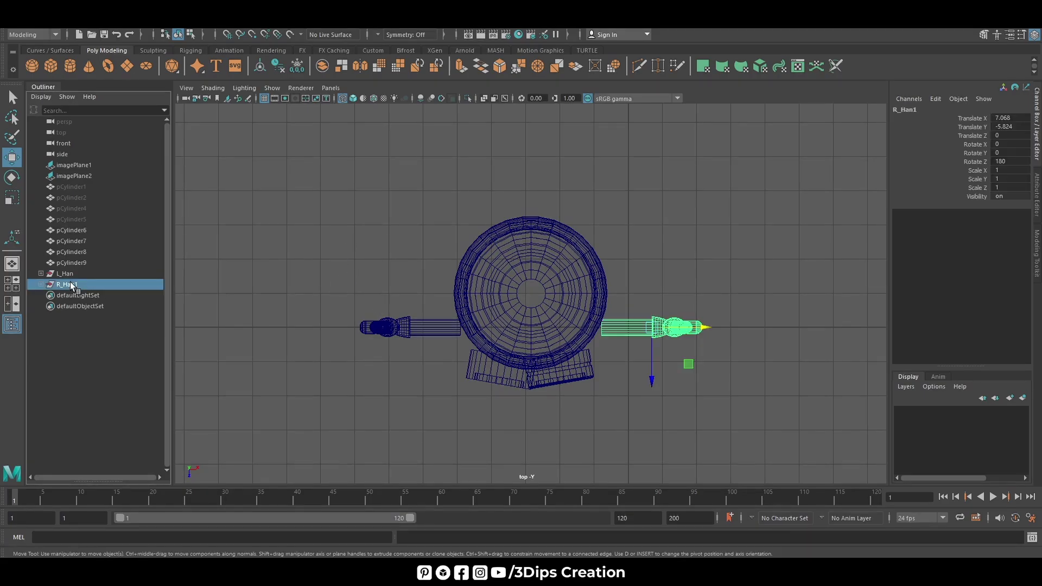
- Move both hands back to Translate Z -1.198 to match the side reference
left_click_drag(408, 382, 409, 342)
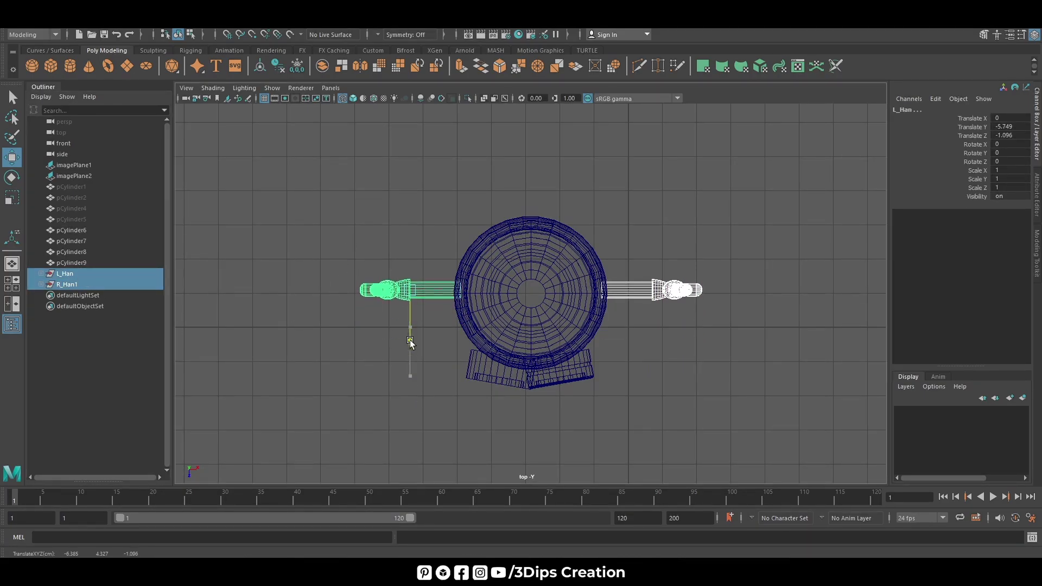
key("space")
key("space")
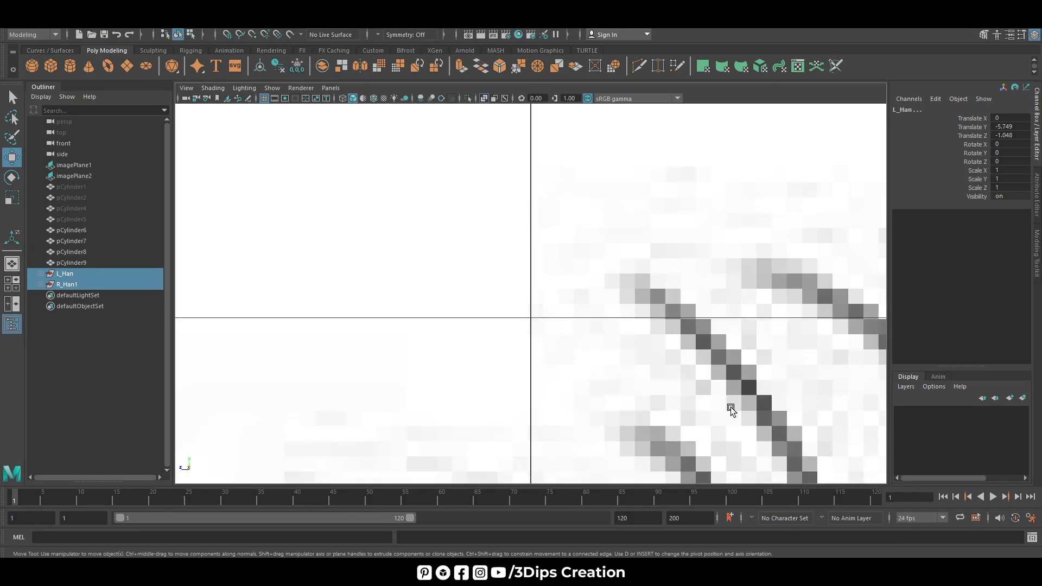
key("f")
left_click_drag(471, 282, 512, 291)
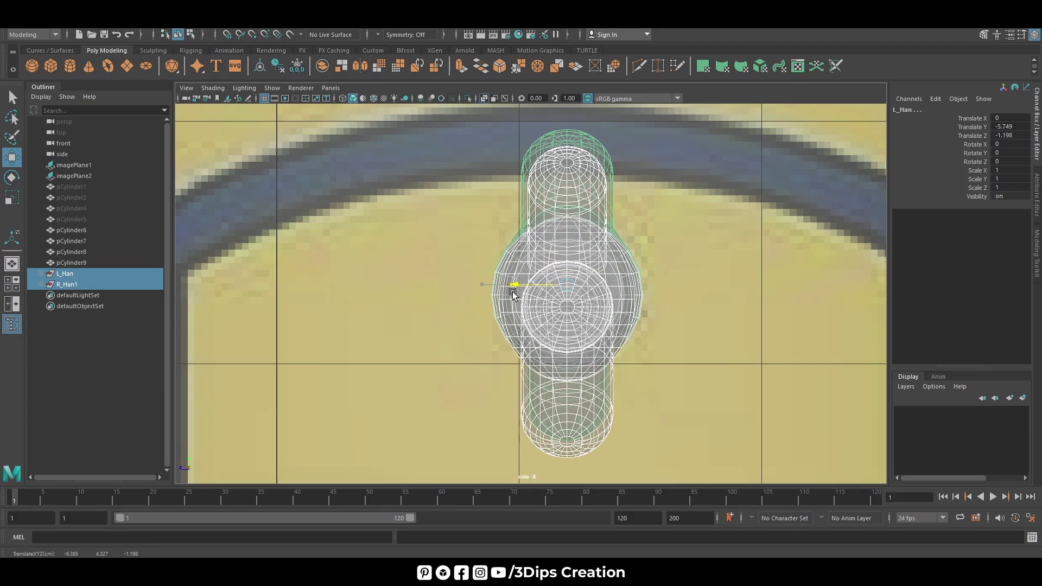
scroll(525, 294, "down", 5)
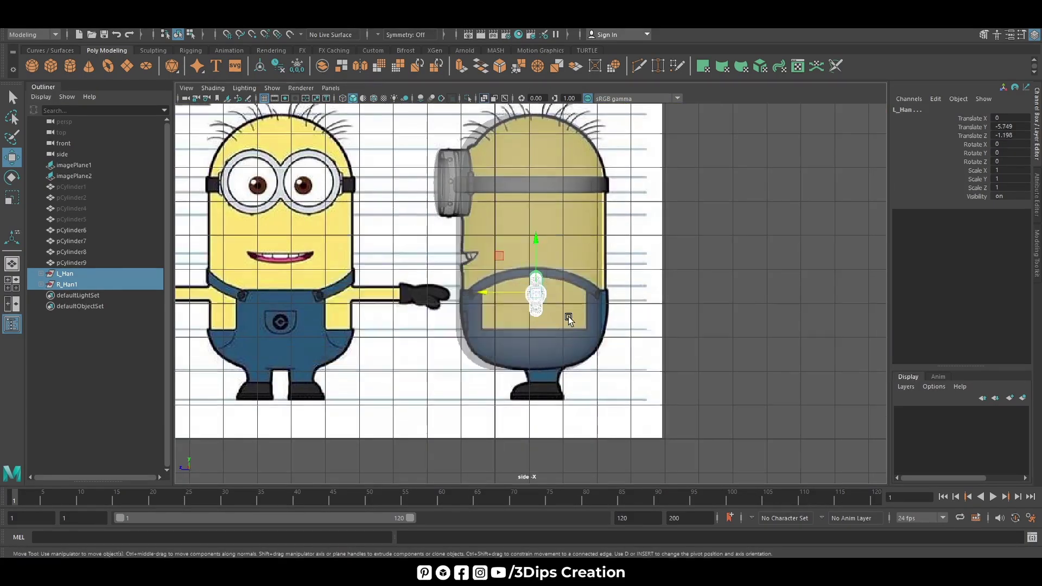
key("space")
key("space")
mouse_move(534, 343)
left_mouse_down("alt")
mouse_move(574, 323)
mouse_move(552, 389)
mouse_move(508, 412)
mouse_move(627, 402)
mouse_move(617, 423)
mouse_move(542, 331)
mouse_move(647, 360)
left_mouse_up("alt")
scroll(574, 323, "down", 5)
left_click(553, 389)
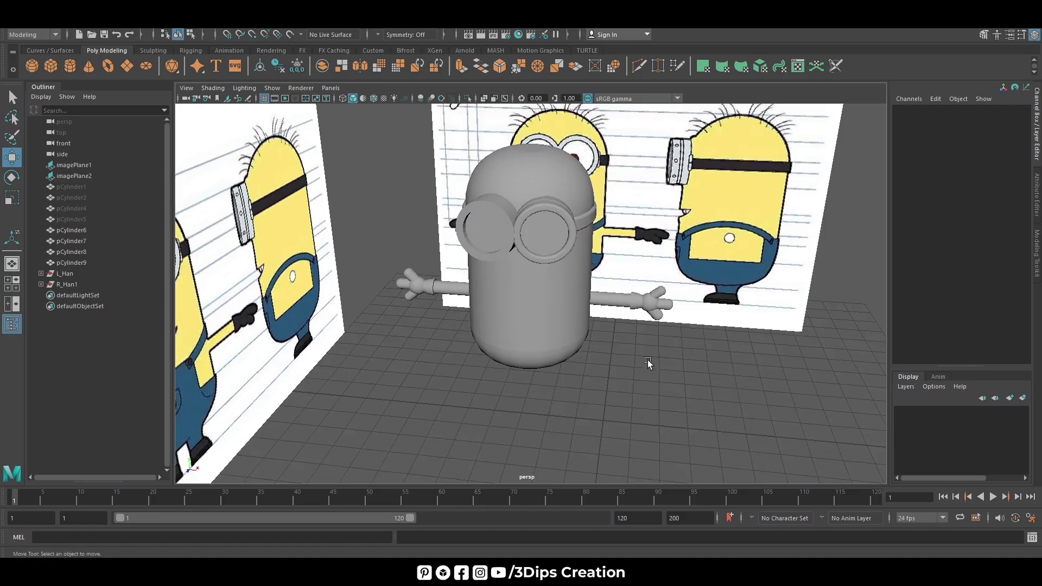
- Nudge the L_Han hand along X in the front view to 0.024, snug against the body
key("space")
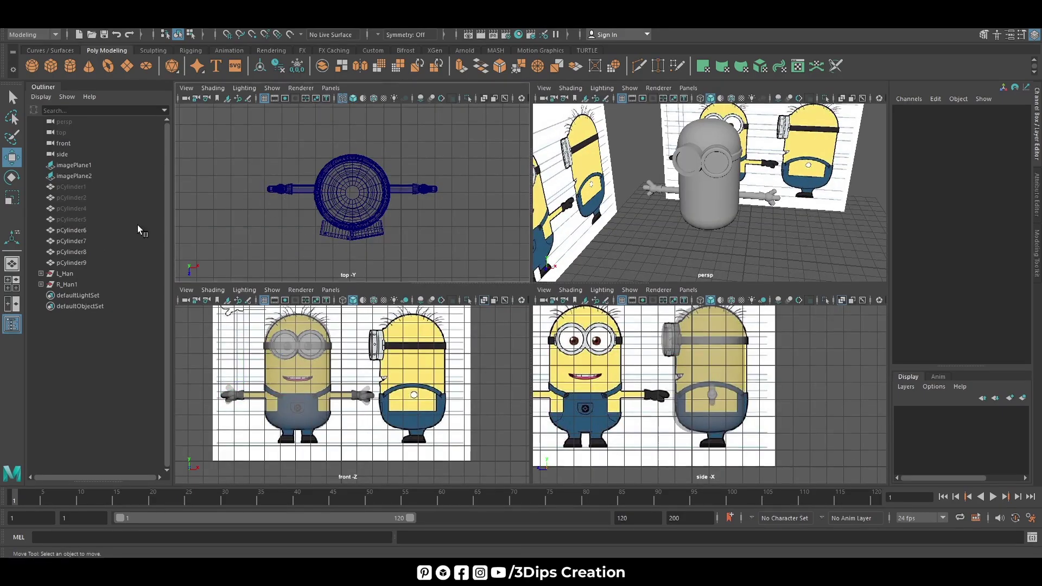
left_click(65, 273)
right_click_drag(299, 400, 358, 396, "alt")
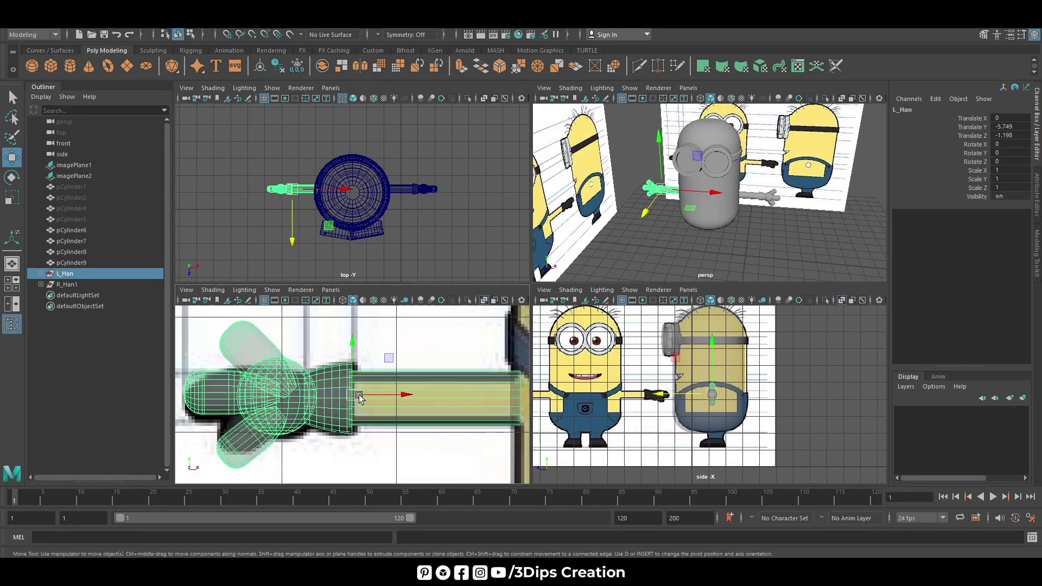
left_click_drag(403, 396, 406, 396)
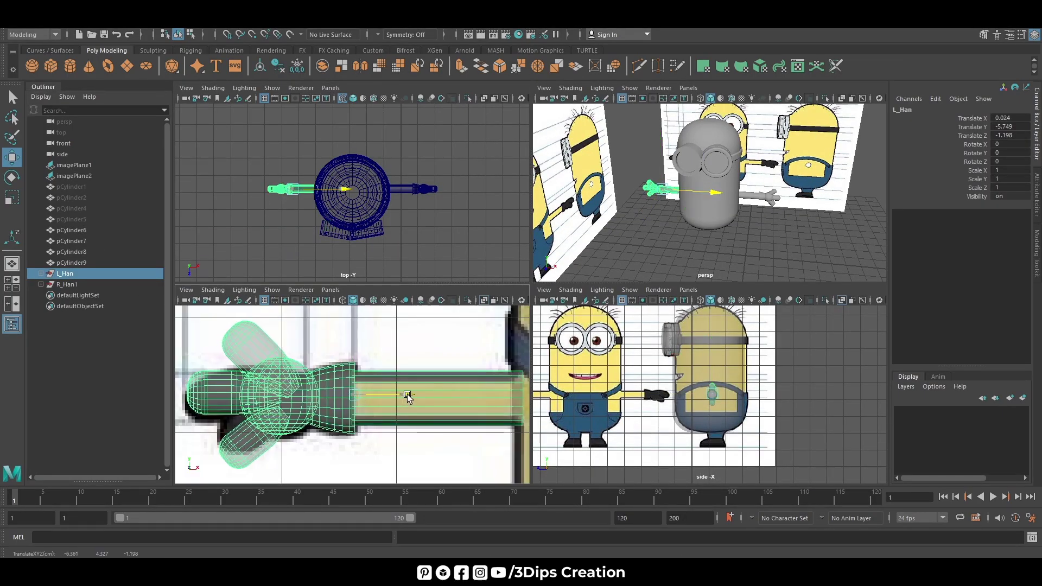
- Frame R_Han1 in the front view, then orbit the perspective view to review both gloved arms
left_click(65, 284)
key("f")
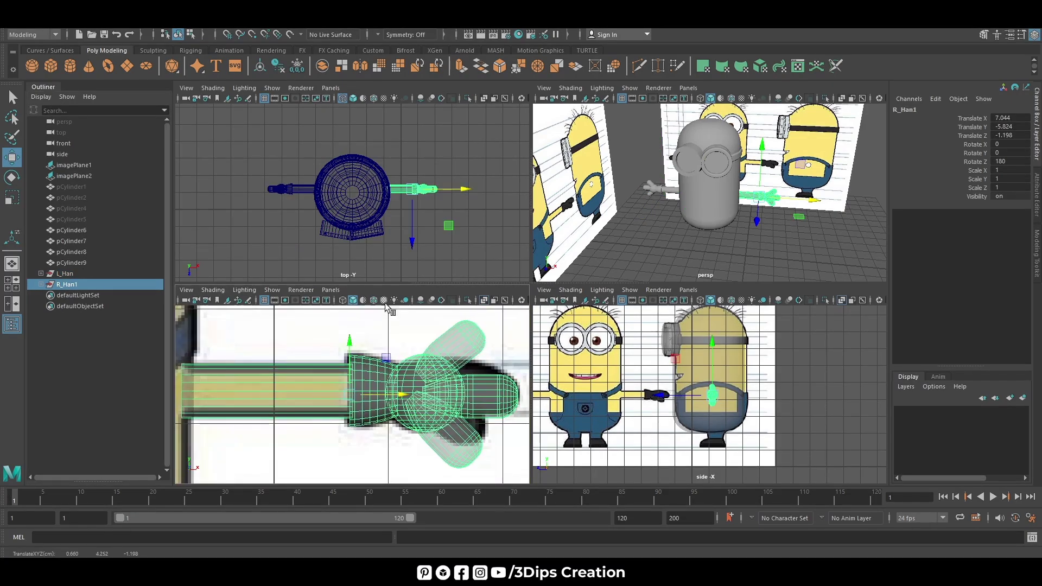
key("space")
left_click(406, 367)
mouse_move(407, 367)
left_mouse_down("alt")
mouse_move(532, 372)
mouse_move(594, 395)
left_mouse_up("alt")
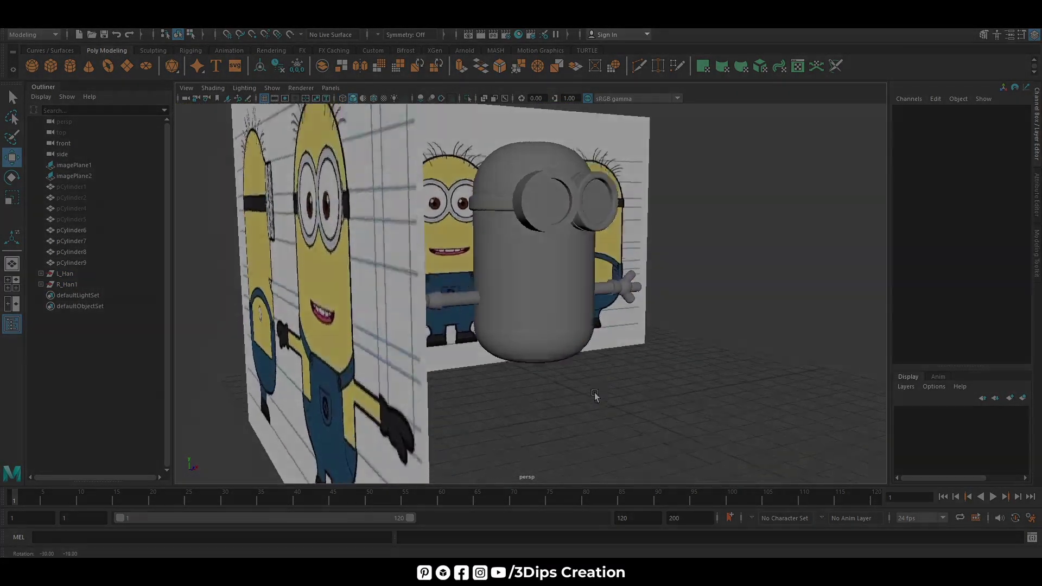